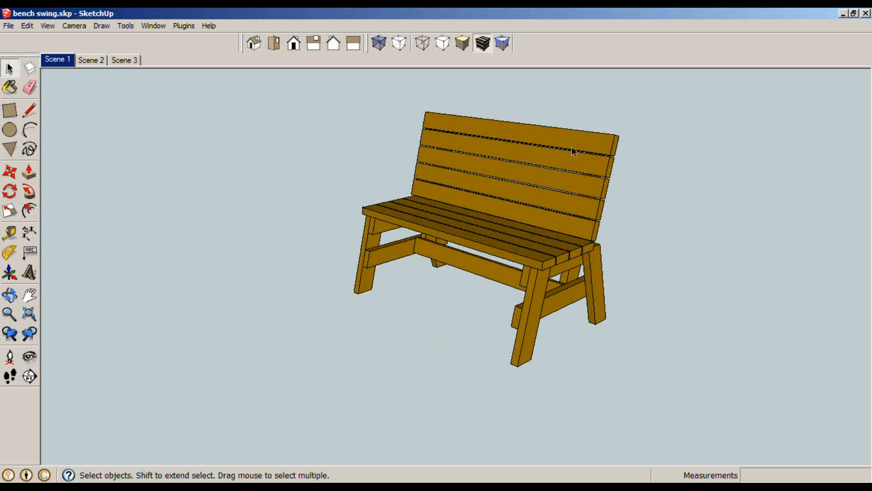
# Step: Examine the reference bench from several sides, compare it with the swing in Scene 2, and inspect the swing alone in Scene 3
pyautogui.moveTo(583, 296); pyautogui.dragTo(699, 261, button='middle')
pyautogui.moveTo(379, 252); pyautogui.dragTo(361, 284, button='middle')
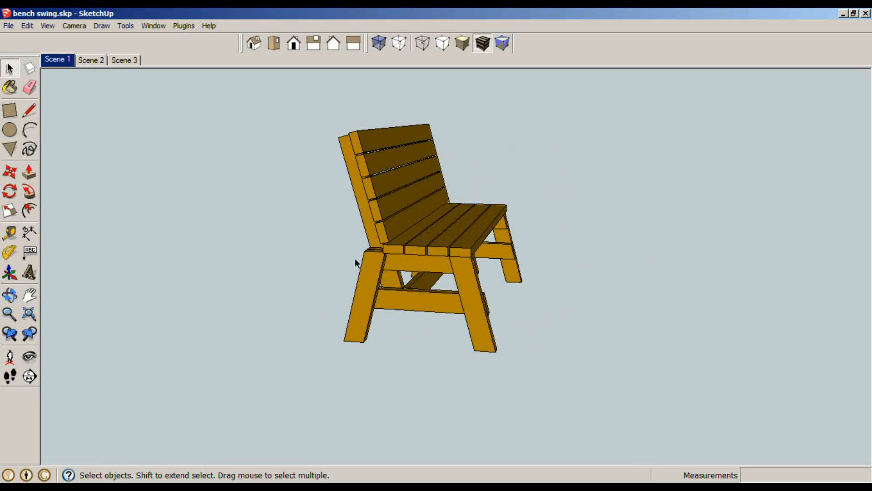
pyautogui.moveTo(427, 293); pyautogui.dragTo(325, 162, button='middle')
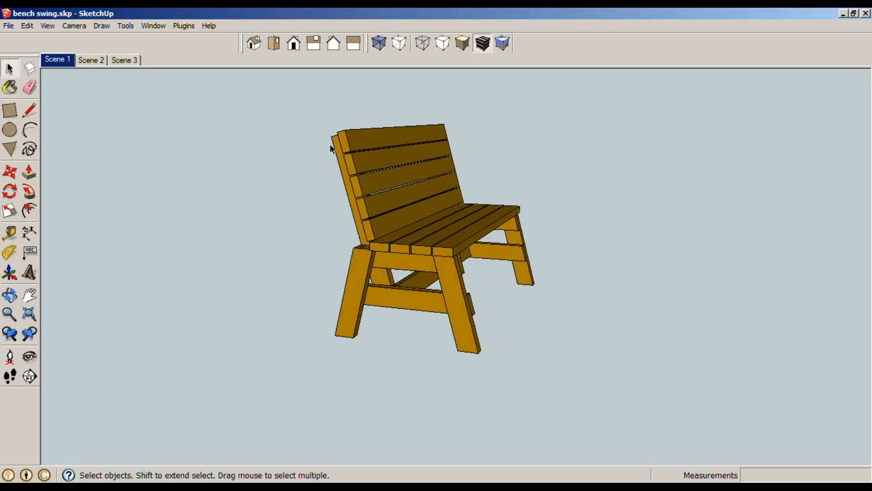
pyautogui.click(91, 59)
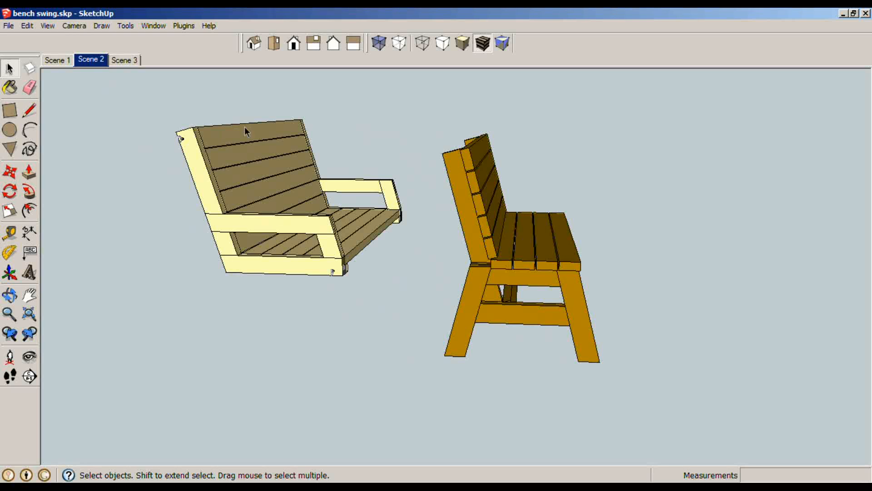
pyautogui.click(129, 60)
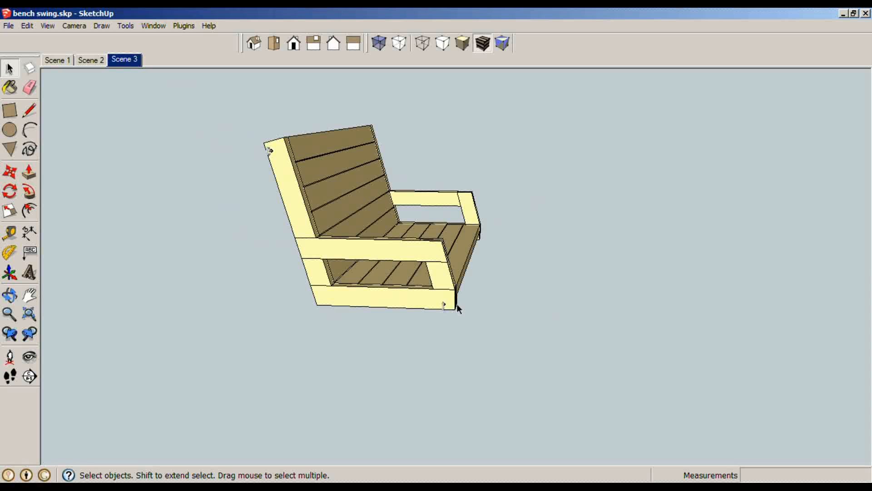
pyautogui.moveTo(457, 306); pyautogui.dragTo(345, 309, button='middle')
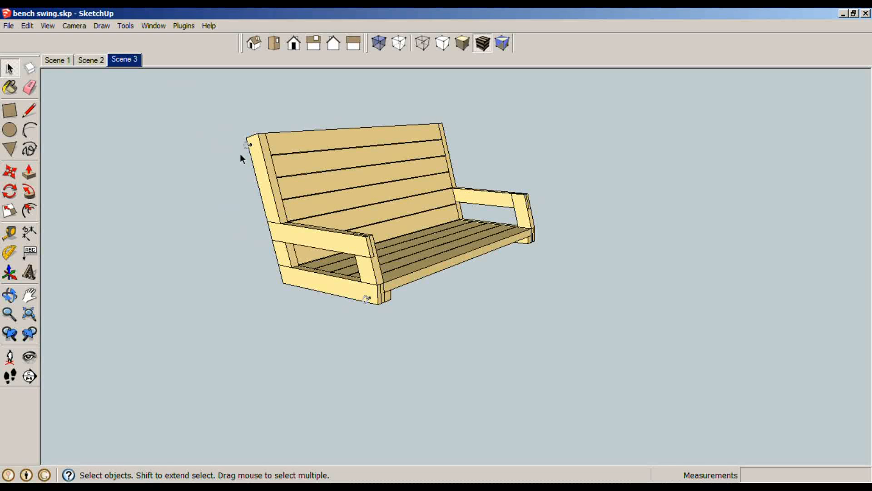
pyautogui.moveTo(240, 158); pyautogui.dragTo(391, 205, button='middle')
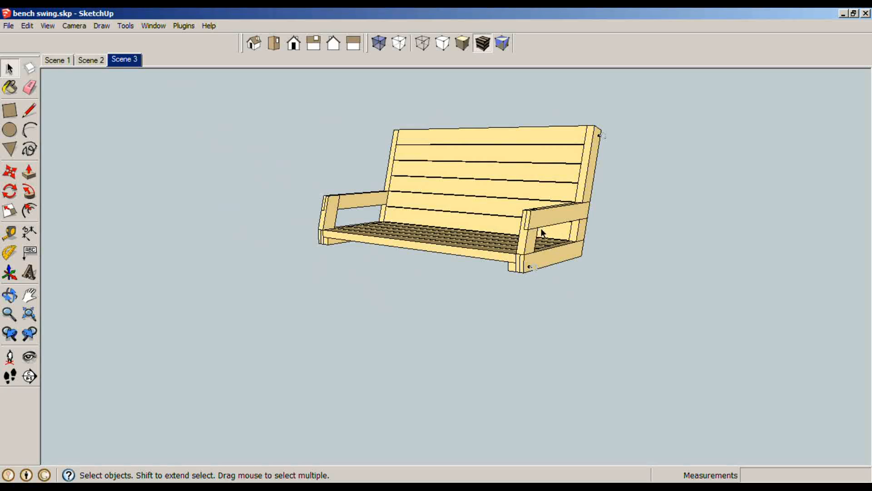
pyautogui.scroll(4, 530, 219)
pyautogui.moveTo(530, 218); pyautogui.dragTo(559, 245, button='middle')
pyautogui.scroll(-2, 559, 245)
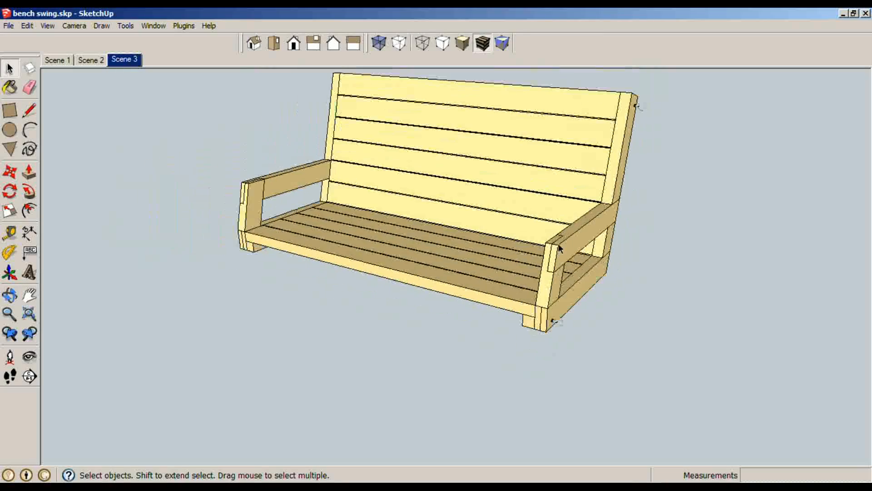
pyautogui.moveTo(440, 245); pyautogui.dragTo(547, 285, button='middle')
pyautogui.moveTo(457, 310); pyautogui.dragTo(398, 321, button='middle')
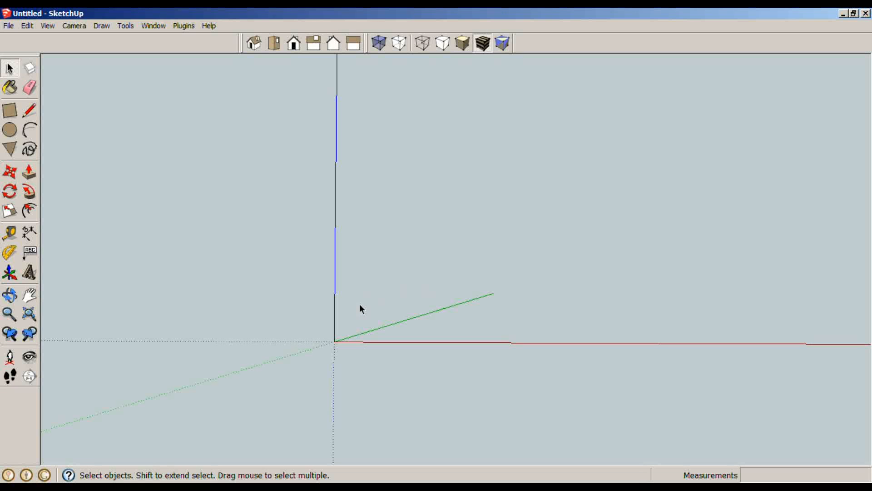
# Step: Draw an upright 3.5 by 1.5 inch rectangle at the origin and extrude it 48 inches along the green axis
pyautogui.press('r')
pyautogui.click(334, 341)
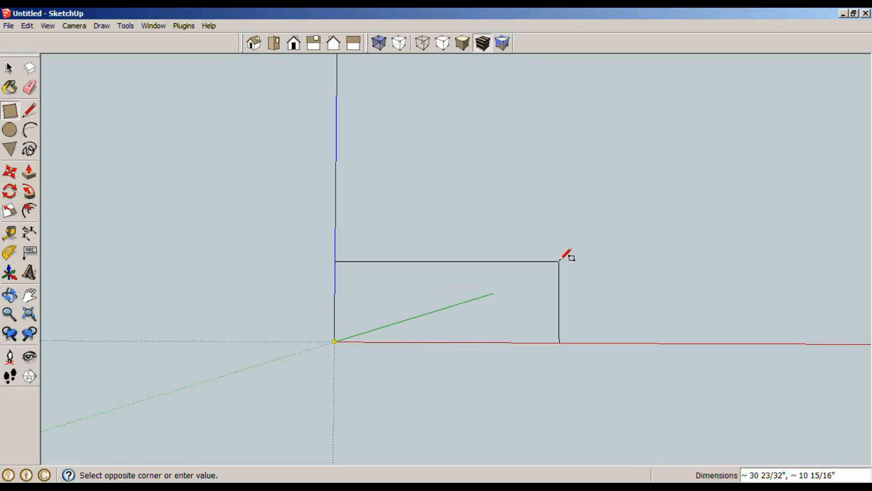
pyautogui.write('3.5,1.5')
pyautogui.press('Return')
pyautogui.press('p')
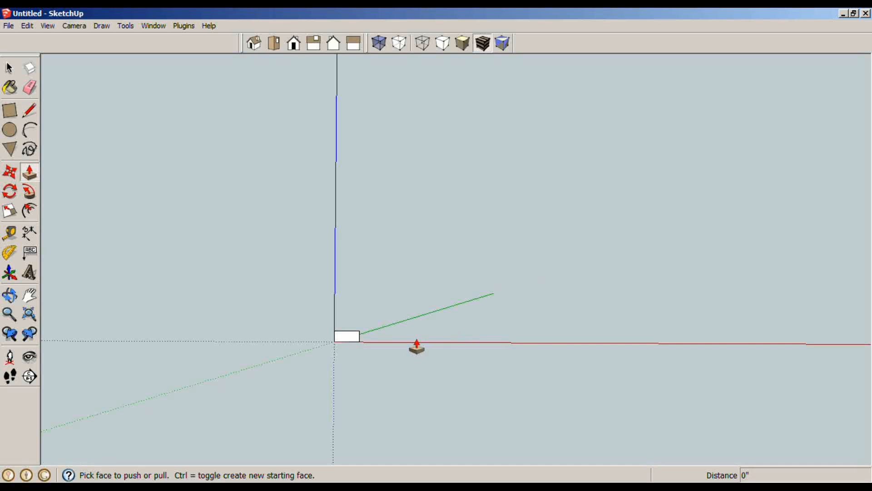
pyautogui.moveTo(348, 338); pyautogui.dragTo(431, 320)
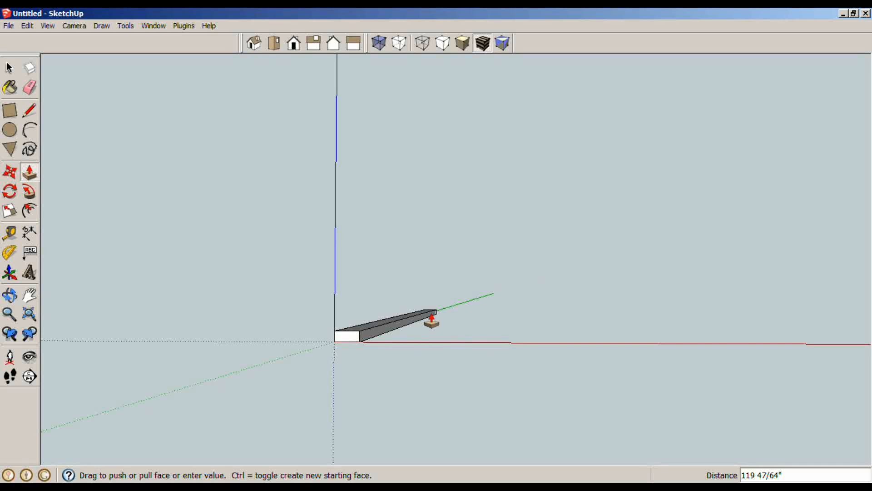
pyautogui.write('48')
pyautogui.press('Return')
# Step: Select the whole 48-inch board and make it a component
pyautogui.press('space')
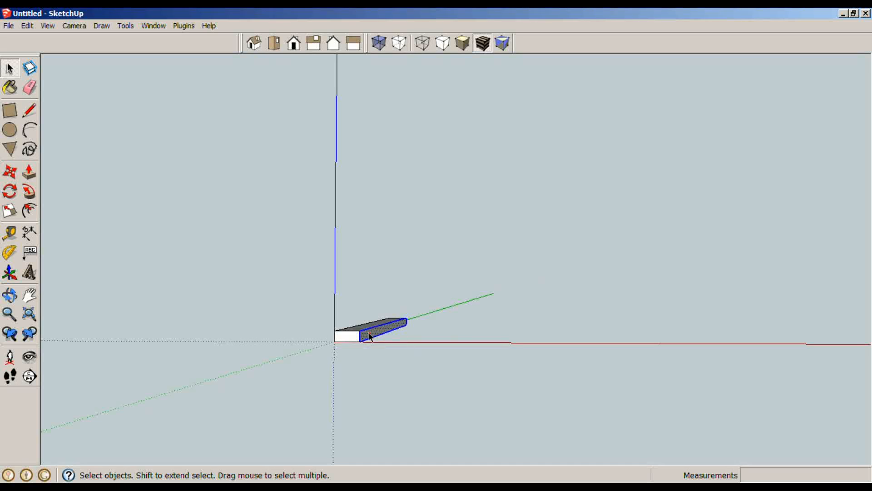
pyautogui.tripleClick(370, 335)
pyautogui.press('g')
pyautogui.press('Return')
# Step: Copy the board 3.625 inches along the red axis and multiply the copy x4 to form a five-board seat
pyautogui.press('m')
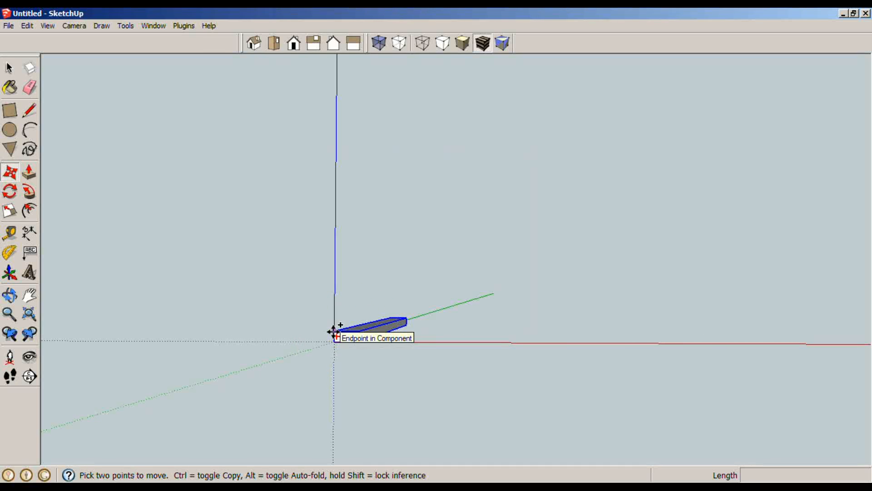
pyautogui.click(340, 333)
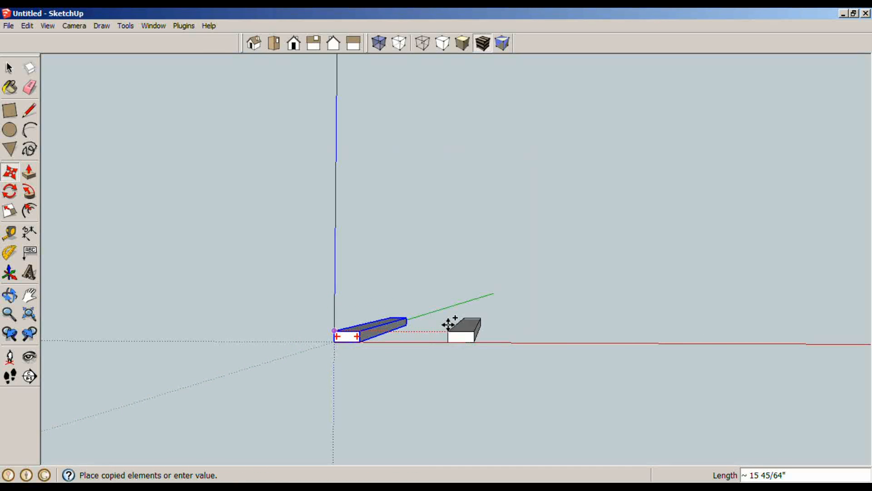
pyautogui.write('3.625')
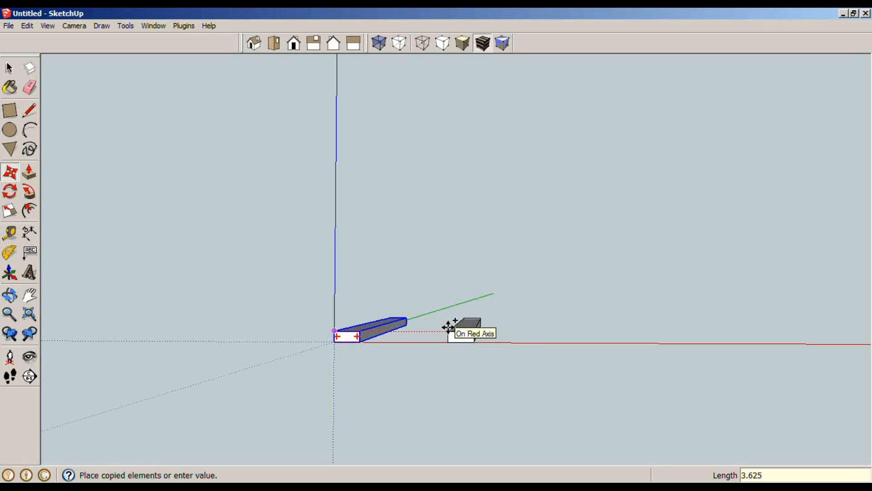
pyautogui.press('Return')
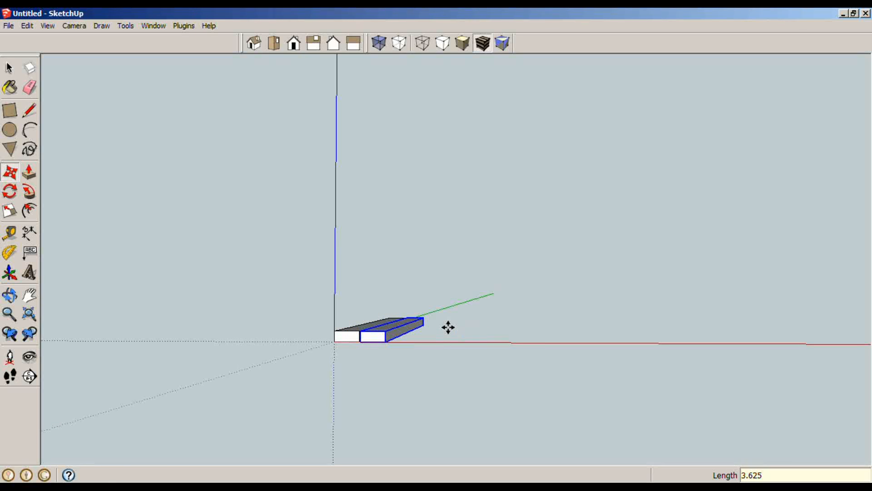
pyautogui.scroll(4, 448, 327)
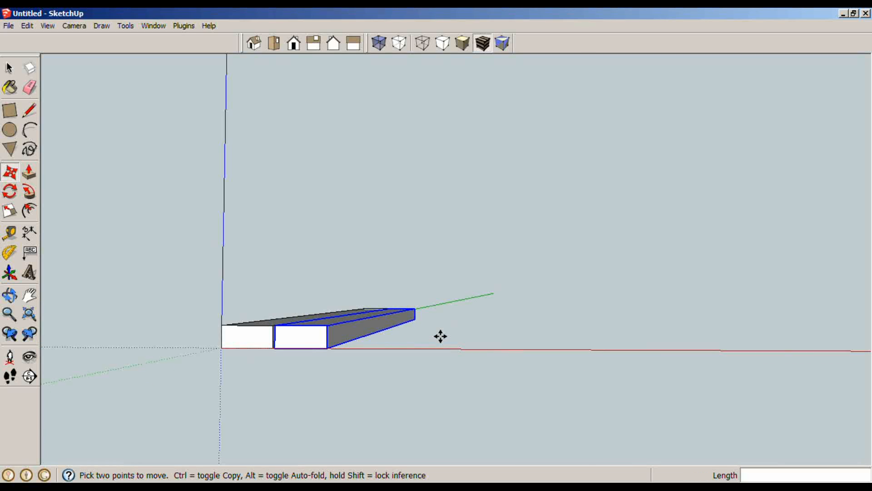
pyautogui.middleClick(436, 323)
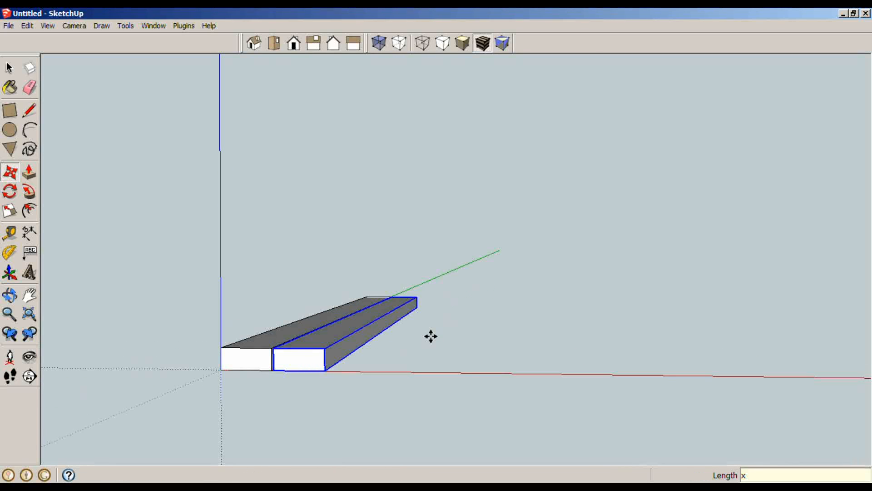
pyautogui.press('Return')
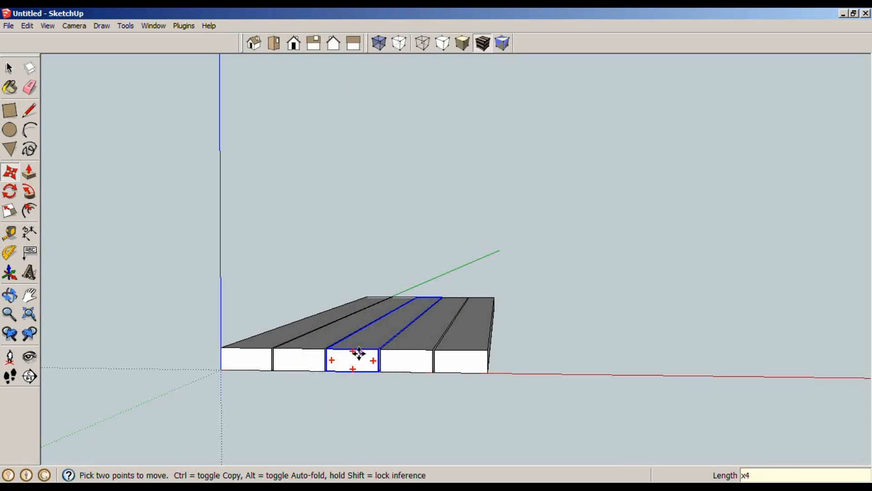
pyautogui.press('space')
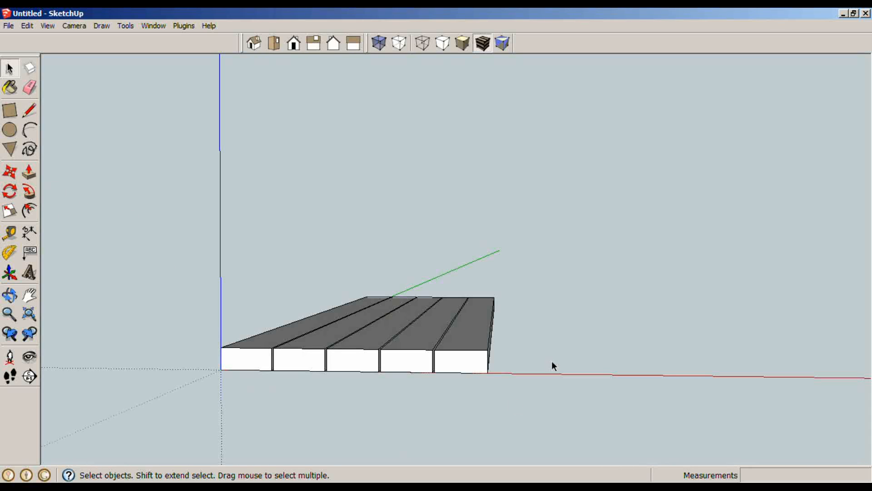
# Step: Select all five seat boards and rotate a copy of them 105 degrees about the origin to form the backrest
pyautogui.moveTo(244, 309); pyautogui.dragTo(243, 309)
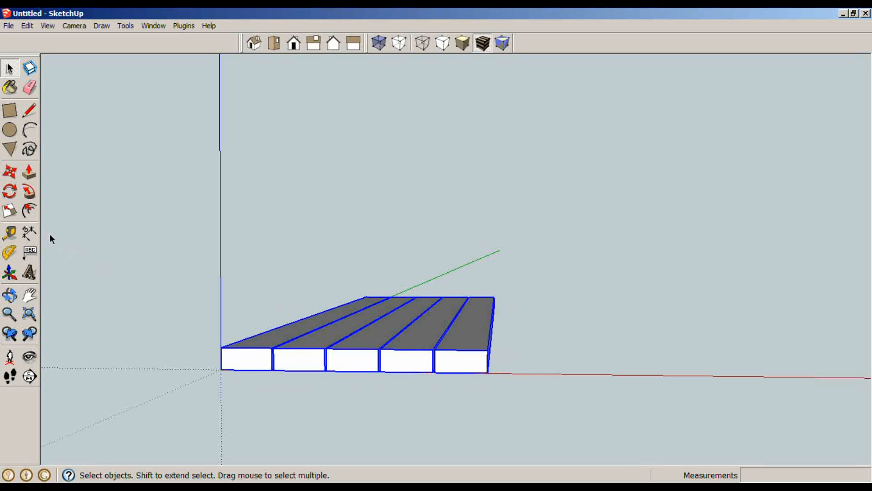
pyautogui.click(9, 191)
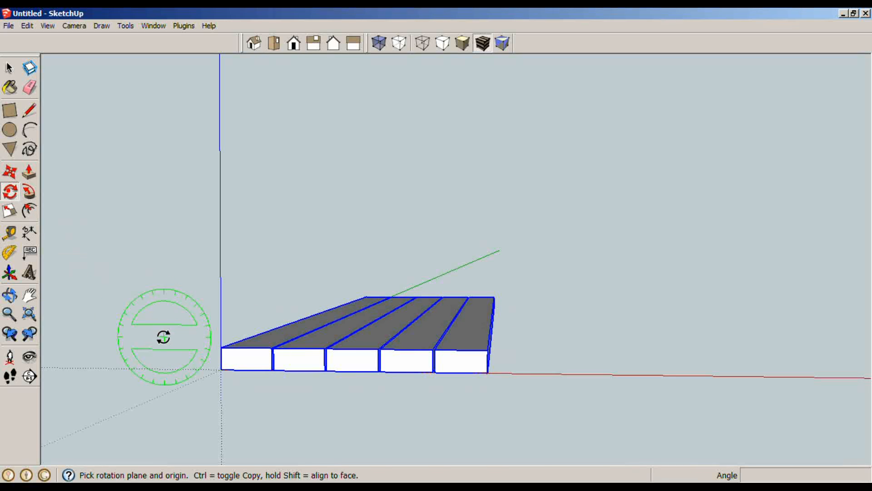
pyautogui.click(217, 370)
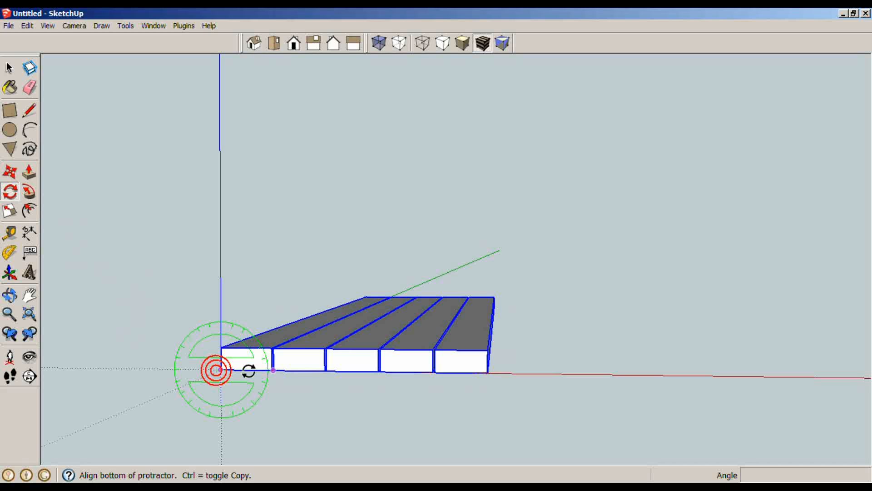
pyautogui.click(404, 373)
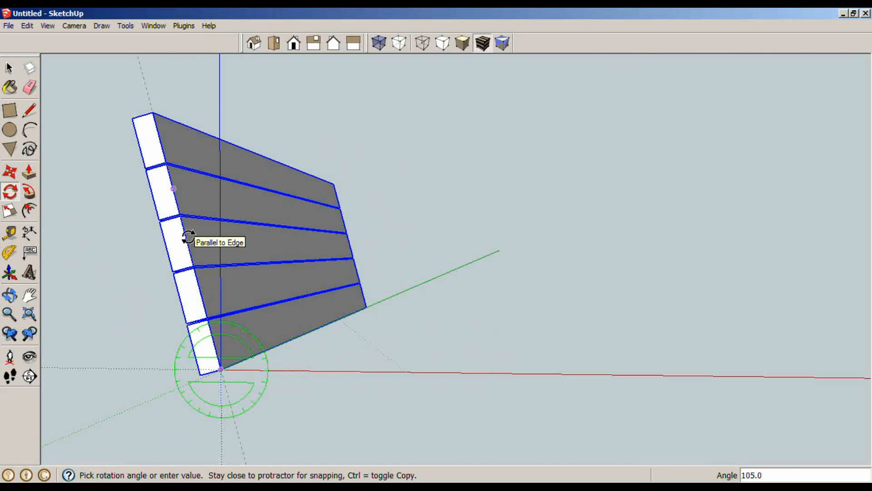
pyautogui.press('ctrl')
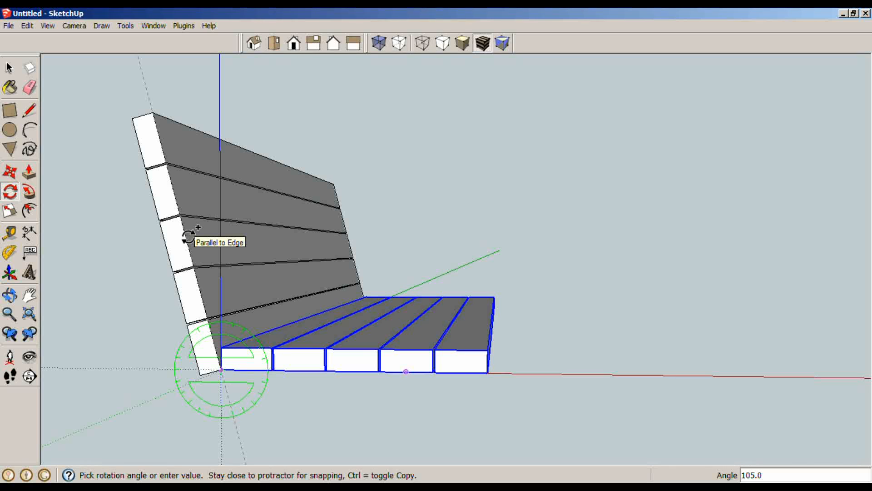
pyautogui.click(189, 236)
pyautogui.press('space')
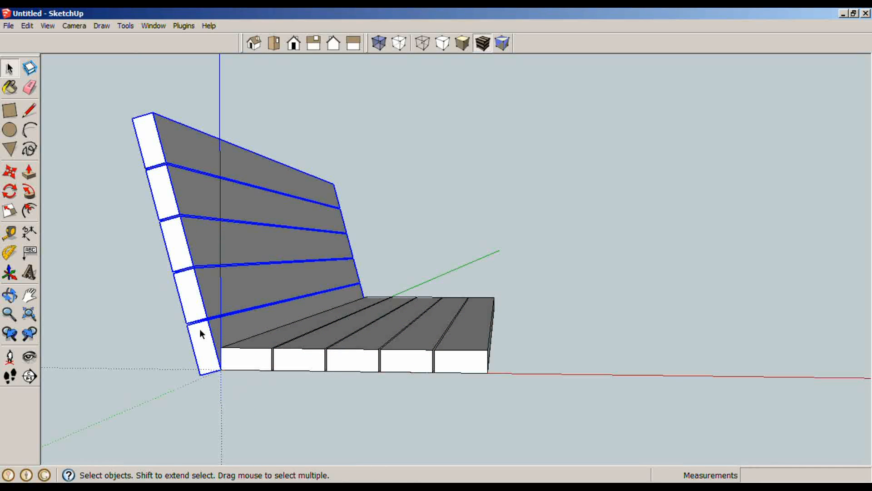
# Step: Move the backrest boards up 1 1/2 inches so their lower front corner meets the seat's top rear corner
pyautogui.press('m')
pyautogui.click(221, 368)
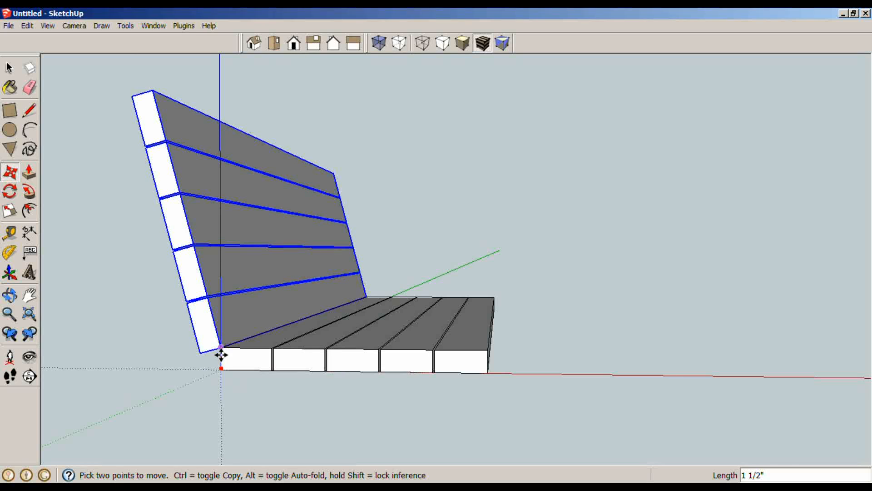
pyautogui.click(221, 348)
pyautogui.press('space')
pyautogui.scroll(3, 174, 287)
pyautogui.scroll(-2, 174, 287)
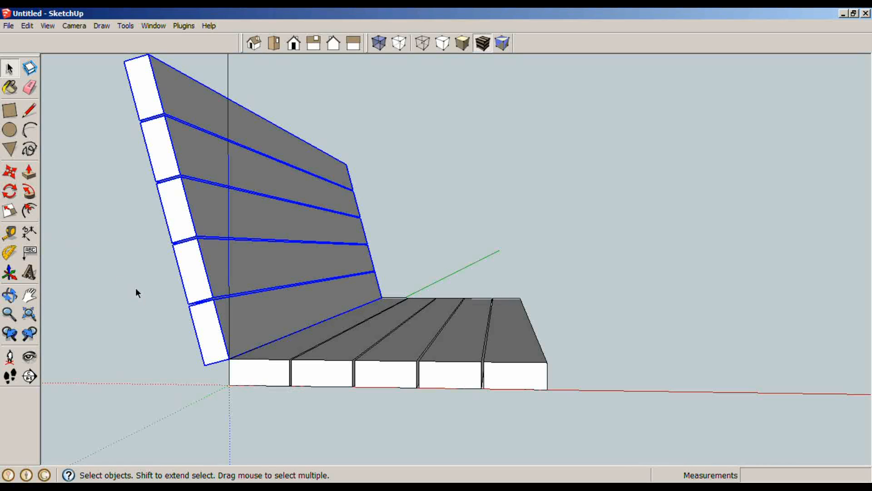
# Step: Place a guide line along the sloping front edge of the backrest's lowest board
pyautogui.press('t')
pyautogui.click(227, 336)
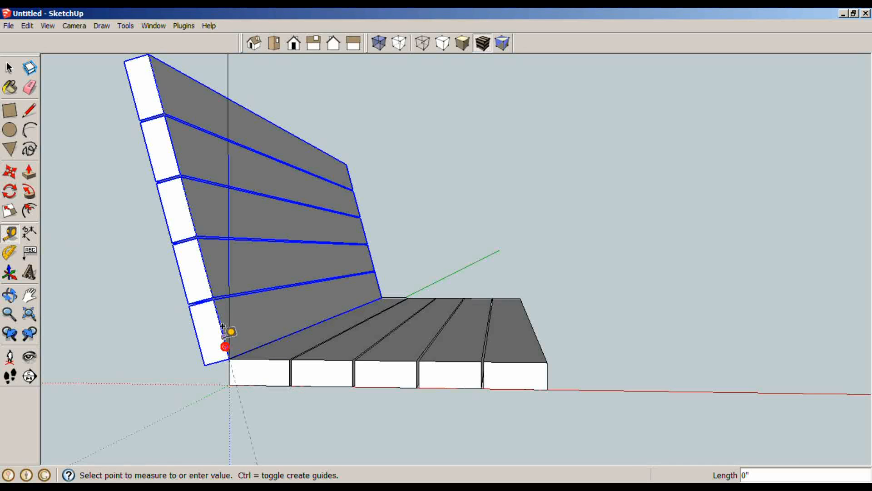
pyautogui.press('Escape')
pyautogui.press('space')
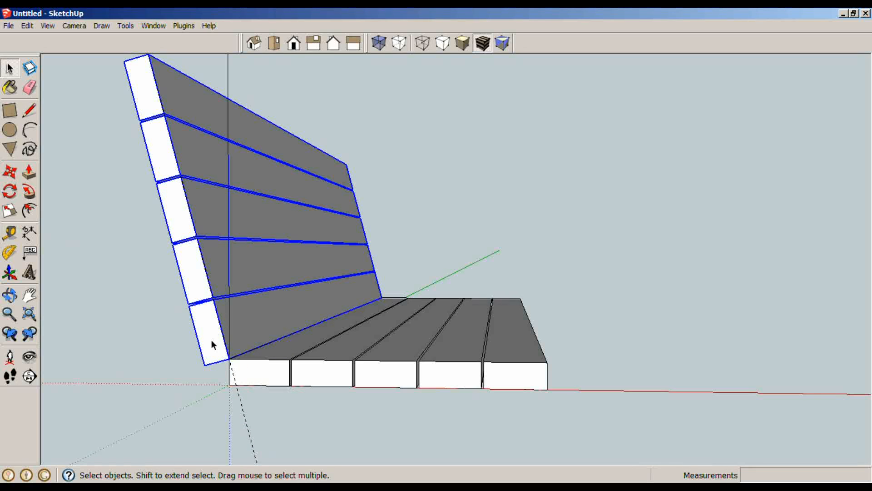
# Step: Move the backrest up along the sloped guide by .125 inch to leave a gap above the seat
pyautogui.press('m')
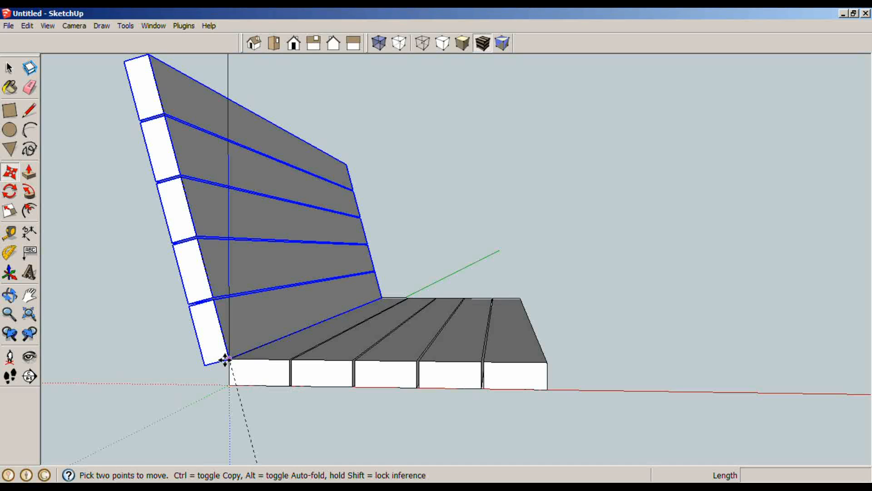
pyautogui.click(226, 359)
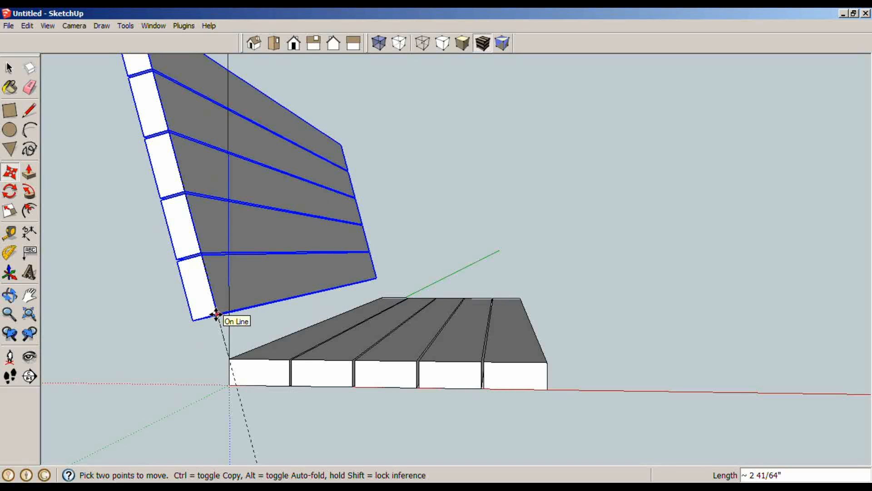
pyautogui.write('.125')
pyautogui.press('Return')
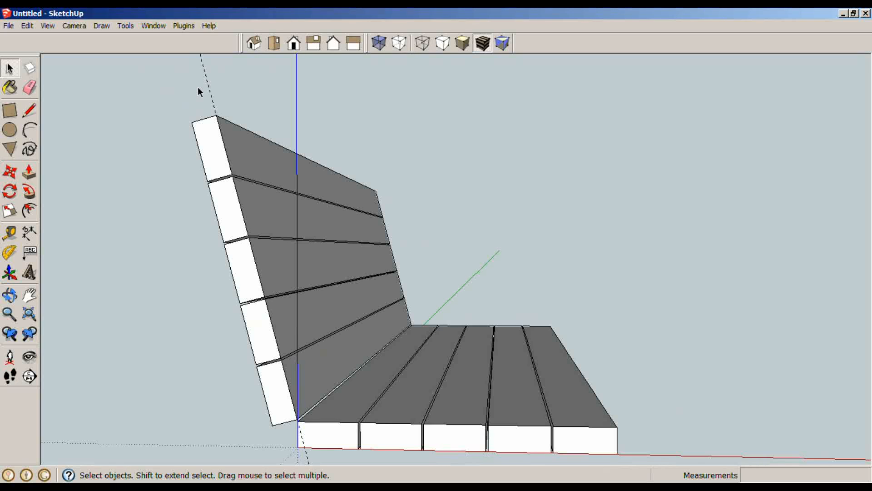
# Step: Copy the backrest's top board up along the sloped guide, keeping the board gap, to add a sixth backrest board
pyautogui.click(212, 146)
pyautogui.scroll(4, 239, 179)
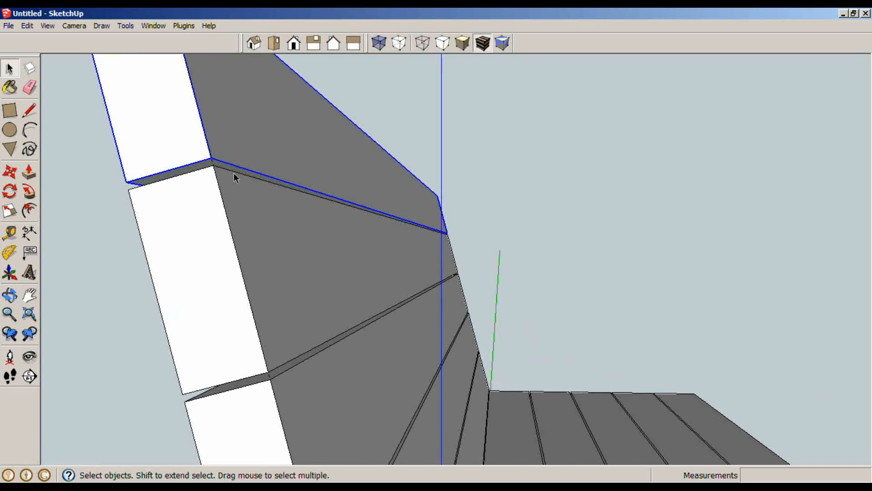
pyautogui.press('m')
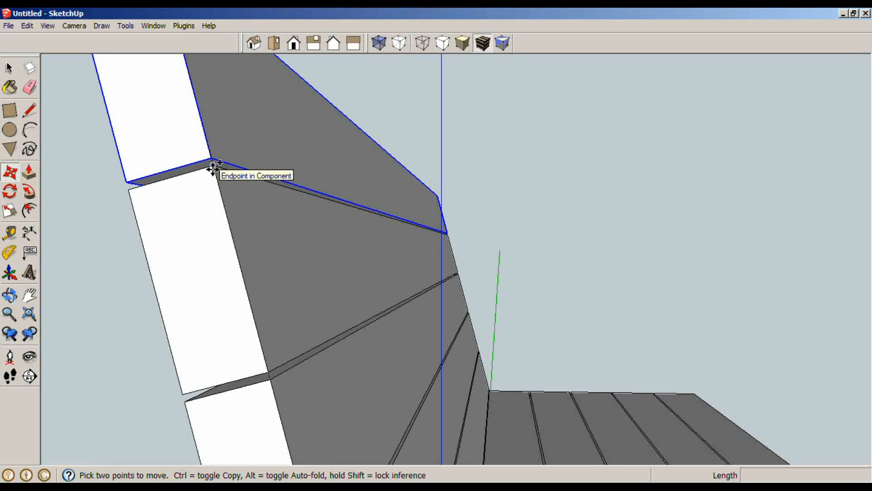
pyautogui.click(213, 165)
pyautogui.keyDown('shift'); pyautogui.moveTo(196, 128); pyautogui.dragTo(370, 478, button='middle'); pyautogui.keyUp('shift')
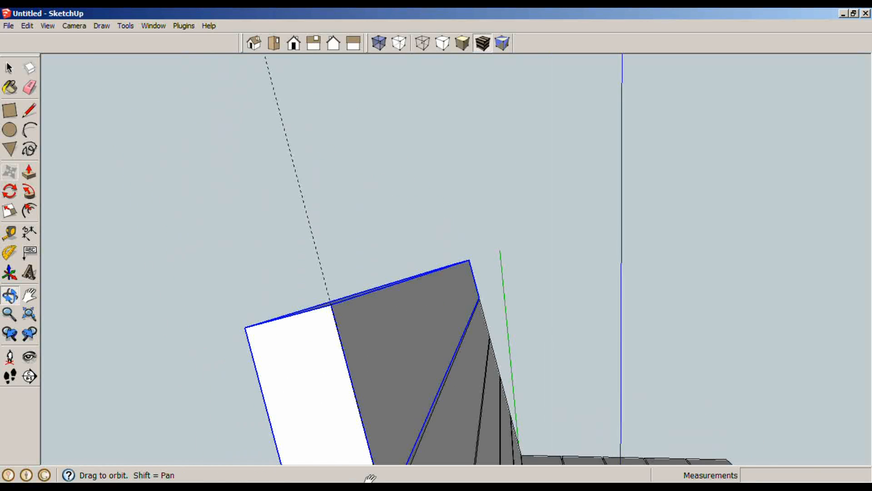
pyautogui.click(328, 307)
pyautogui.press('space')
pyautogui.scroll(-6, 421, 327)
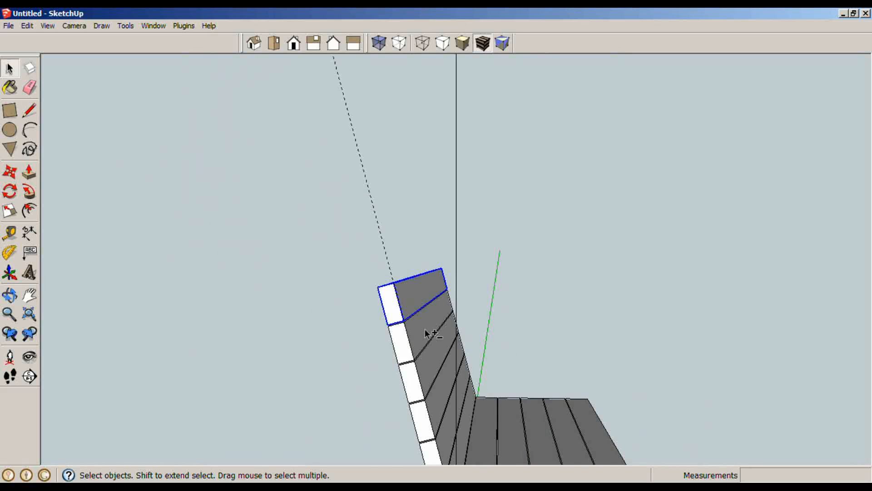
pyautogui.keyDown('shift'); pyautogui.moveTo(423, 327); pyautogui.dragTo(408, 313, button='middle'); pyautogui.keyUp('shift')
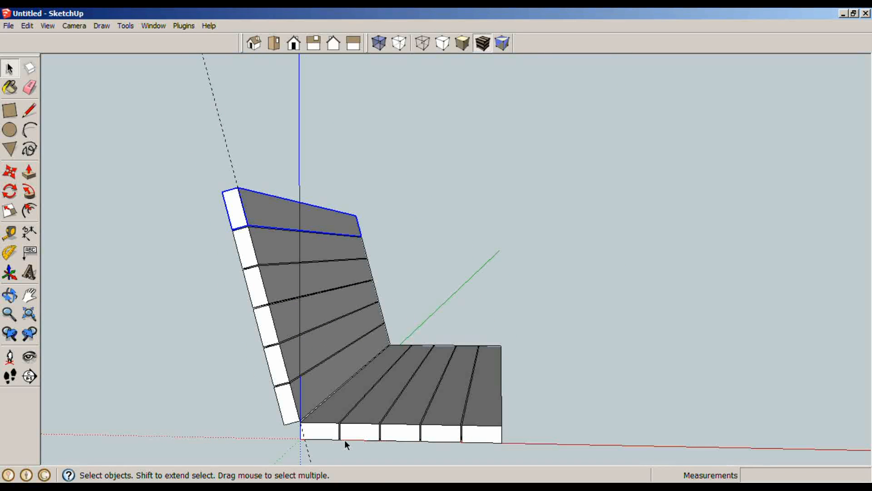
pyautogui.moveTo(285, 174); pyautogui.dragTo(192, 138)
pyautogui.click(439, 190)
# Step: Place a parallel guide 3 inches behind the sloped guide that runs along the backrest's front edge
pyautogui.scroll(-2, 396, 276)
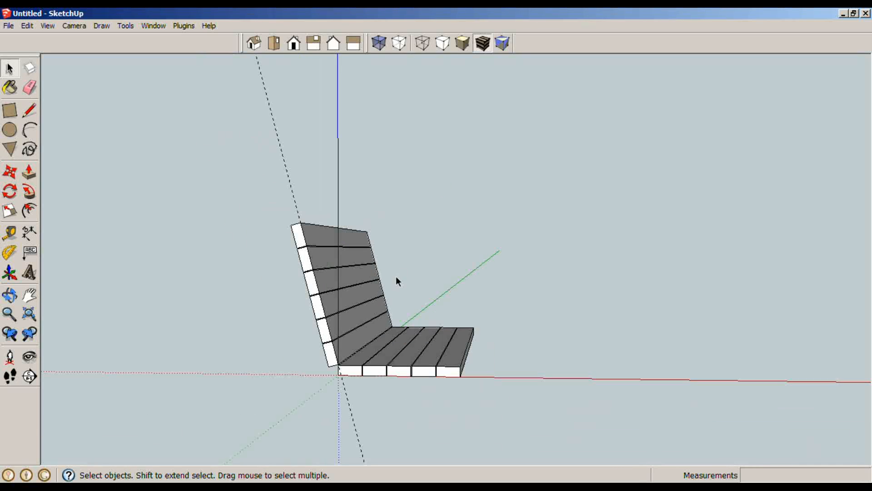
pyautogui.scroll(3, 394, 384)
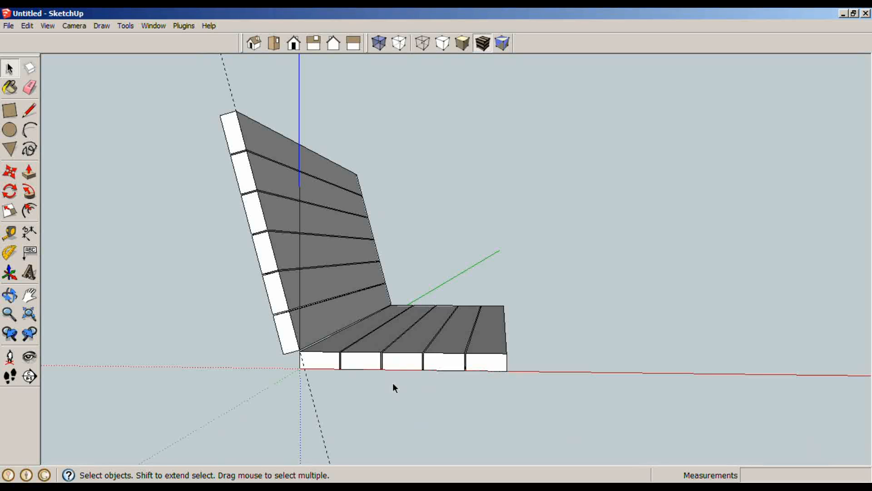
pyautogui.press('t')
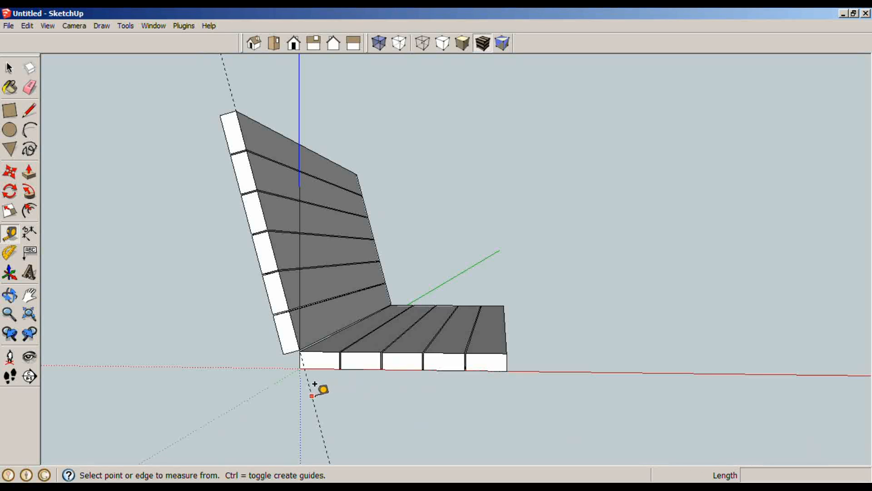
pyautogui.click(229, 85)
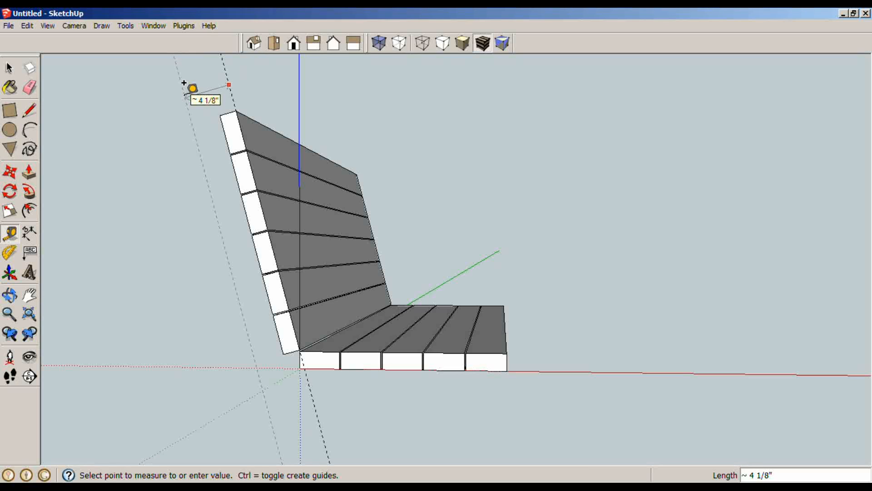
pyautogui.write('3')
pyautogui.press('Return')
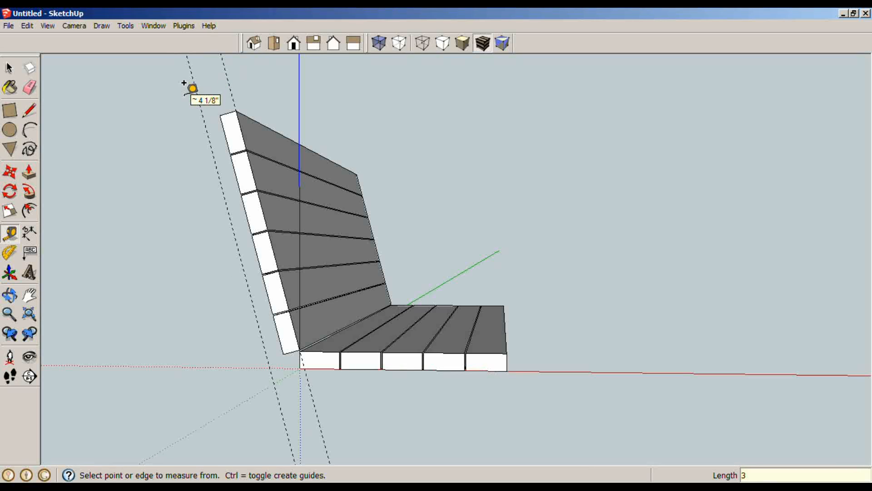
# Step: Place a horizontal guide along the seat's top edge and a parallel one about 3 inches below it
pyautogui.click(413, 340)
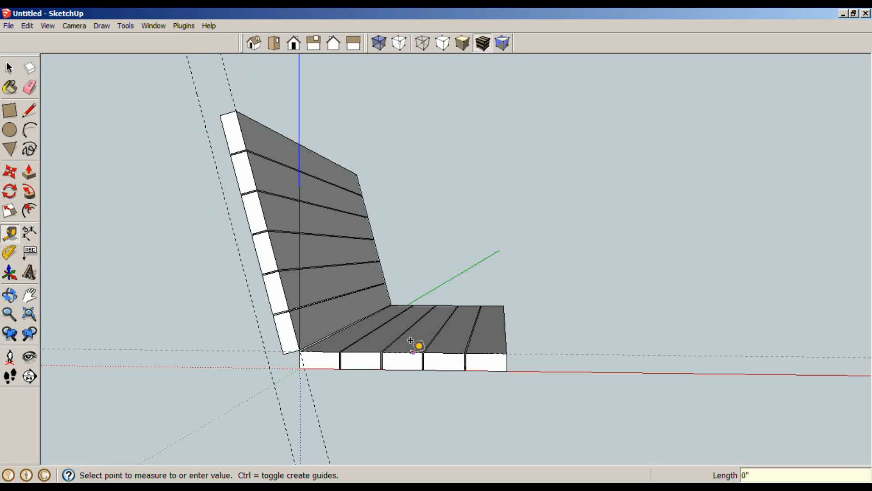
pyautogui.click(409, 347)
pyautogui.click(517, 353)
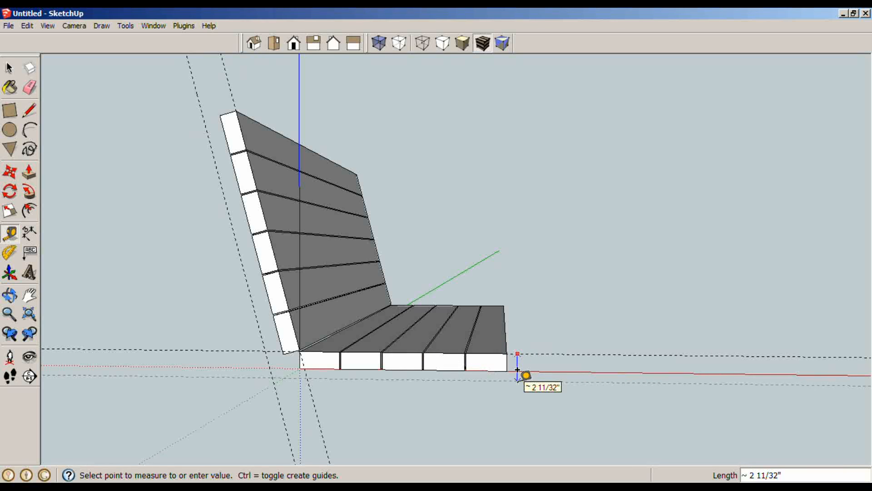
pyautogui.click(515, 384)
pyautogui.press('space')
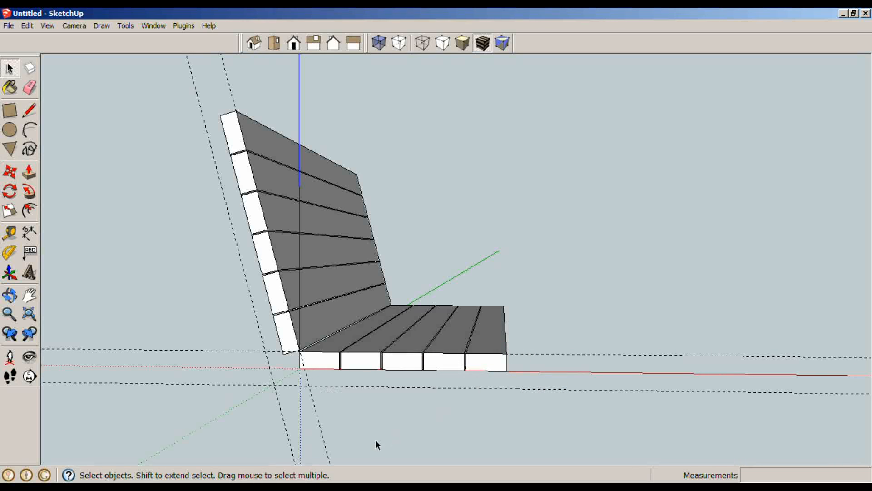
# Step: Select both sloped guides and copy them from the seat's top rear corner to its top front corner
pyautogui.moveTo(375, 440); pyautogui.dragTo(267, 421)
pyautogui.press('m')
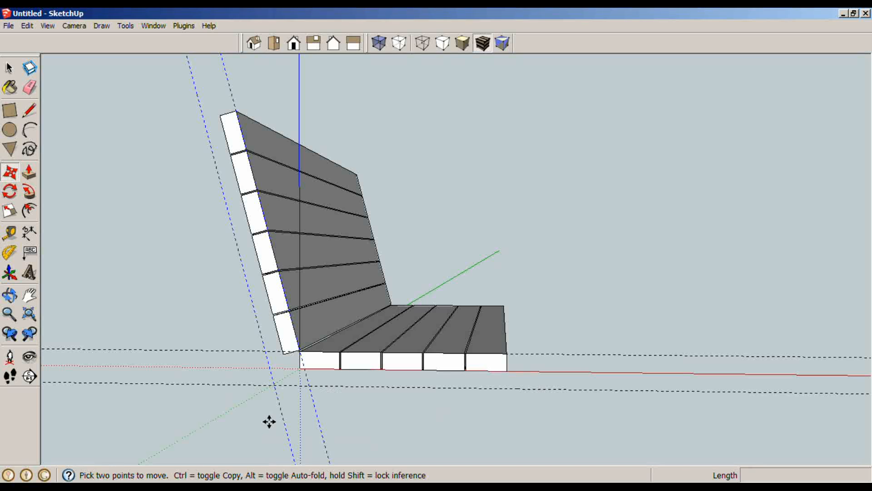
pyautogui.press('ctrl')
pyautogui.click(299, 350)
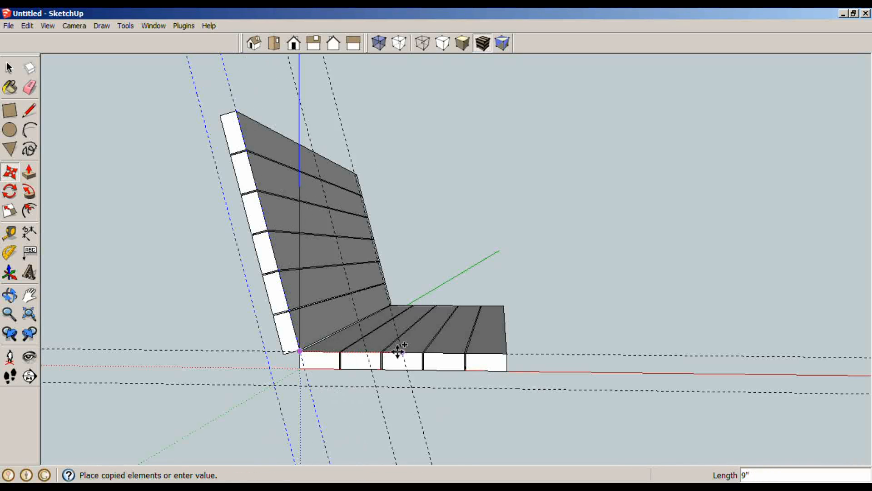
pyautogui.click(505, 352)
# Step: Select both horizontal seat guides and copy them 7 inches up along the blue axis
pyautogui.press('space')
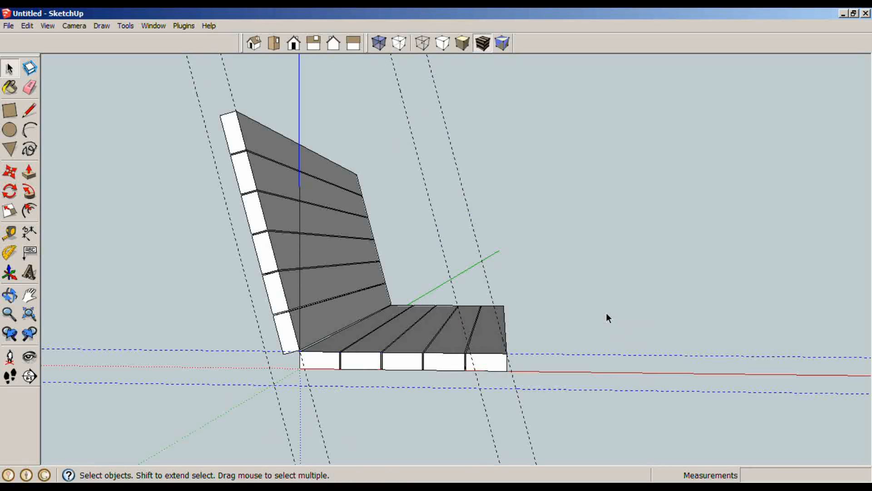
pyautogui.press('m')
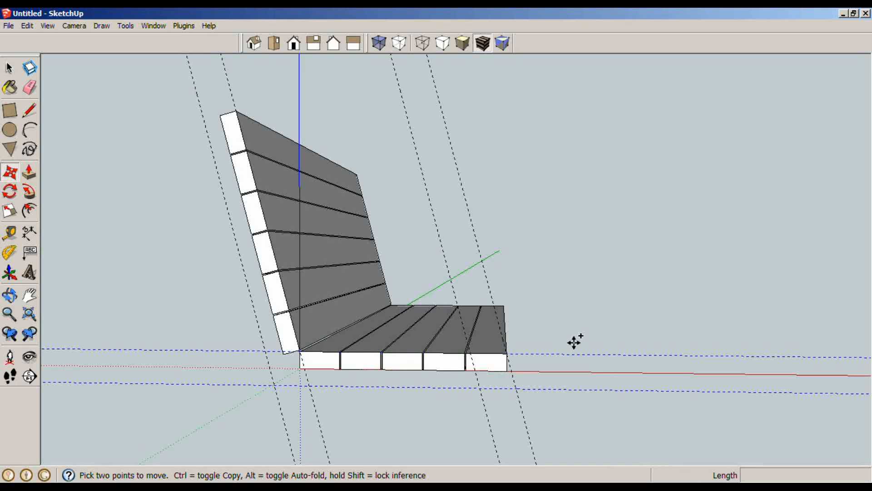
pyautogui.click(577, 386)
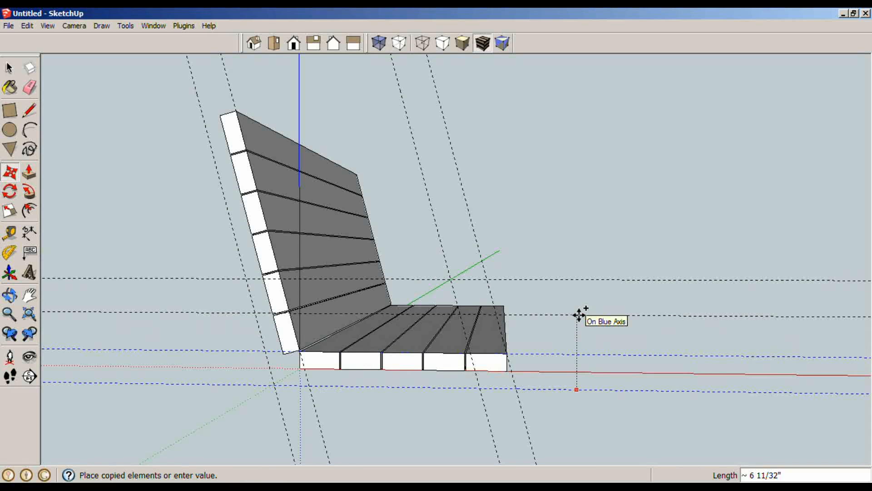
pyautogui.write('7')
pyautogui.press('Return')
pyautogui.press('space')
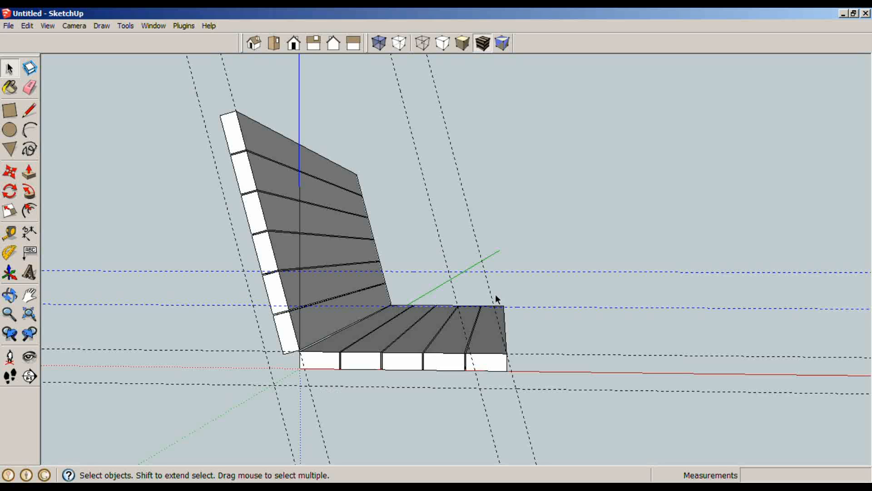
# Step: Draw the seat side rail's outline between the lower horizontal guides, from the rear sloped guide to the seat's front edge
pyautogui.press('l')
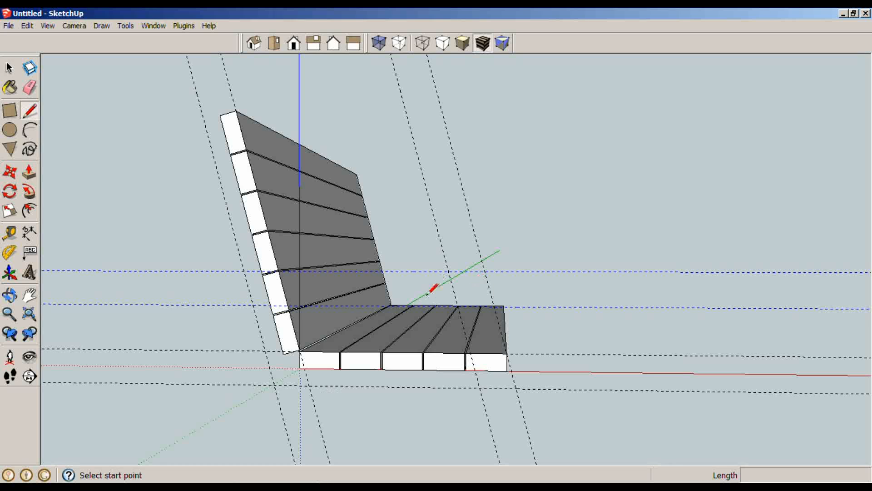
pyautogui.click(266, 351)
pyautogui.click(506, 353)
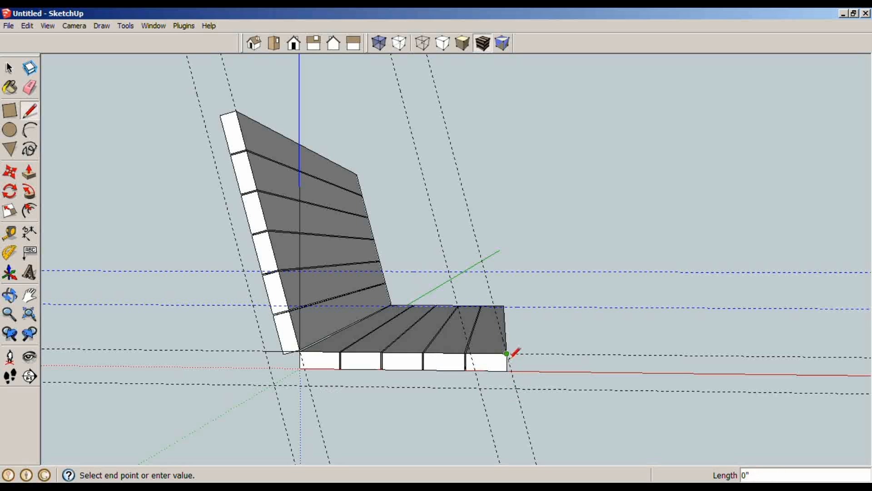
pyautogui.click(507, 387)
pyautogui.click(274, 385)
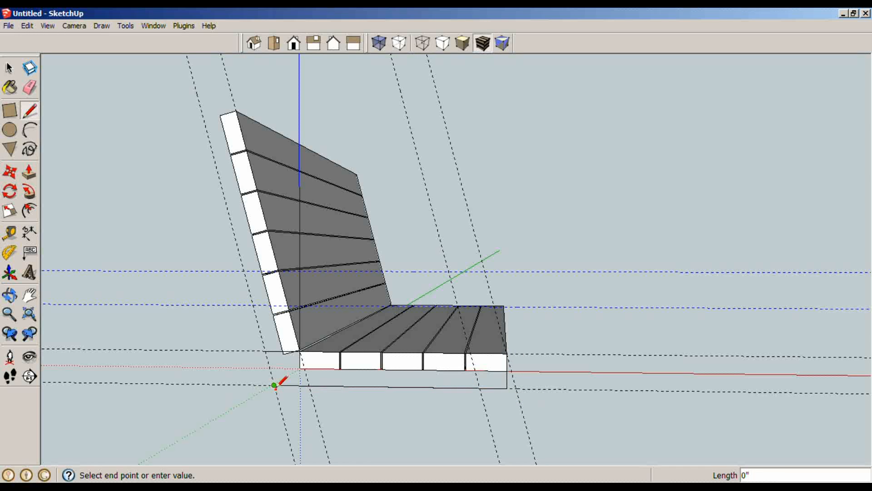
pyautogui.click(265, 351)
pyautogui.press('space')
# Step: Extrude the seat side rail's face outward by 1 1/2 inches and make the rail a component
pyautogui.press('p')
pyautogui.click(334, 364)
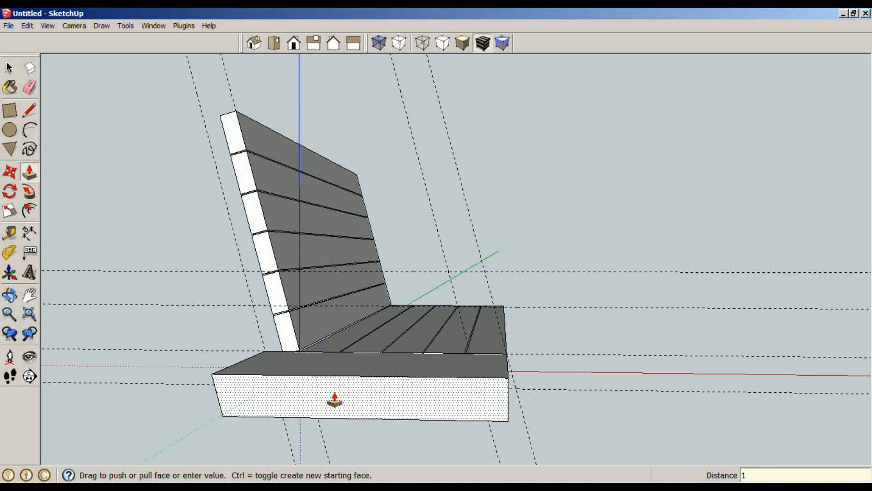
pyautogui.press('Return')
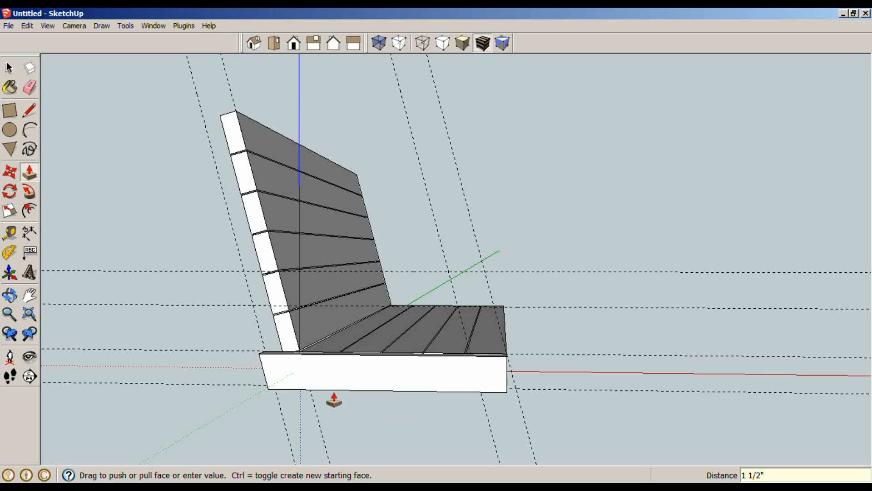
pyautogui.press('space')
pyautogui.tripleClick(361, 372)
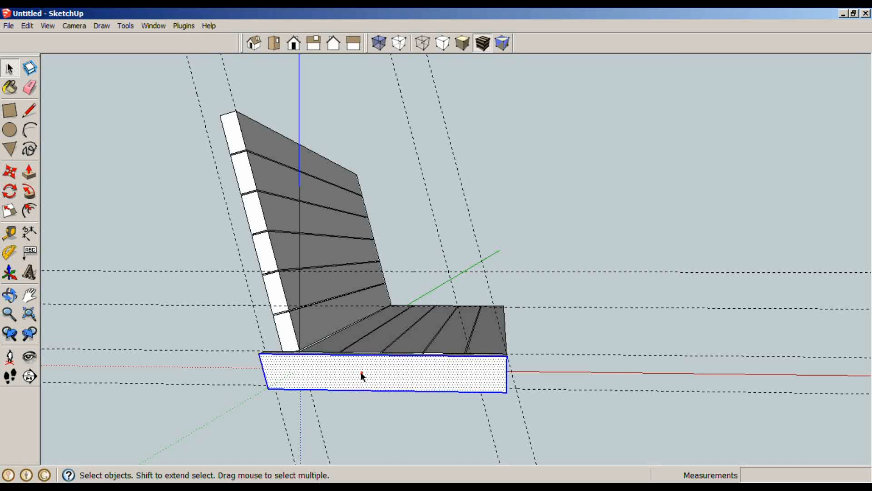
pyautogui.press('g')
pyautogui.press('Return')
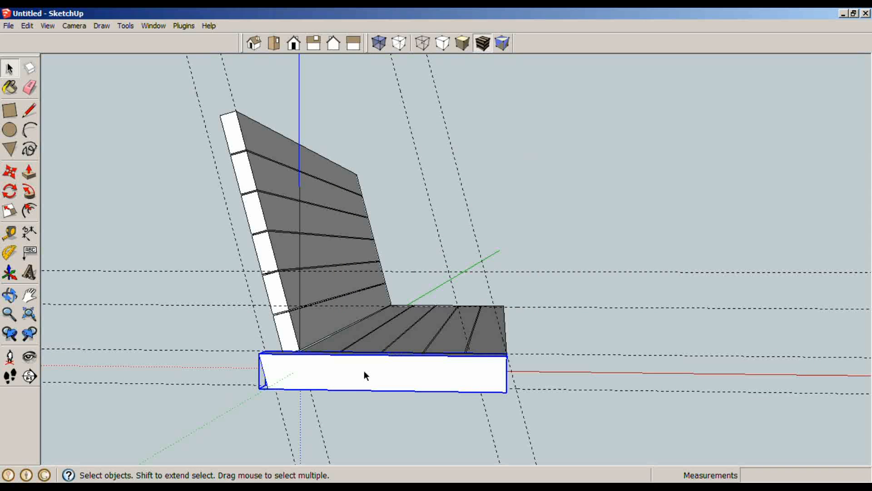
# Step: Draw the armrest rail's slanted outline between the upper horizontal guides, from the rear sloped guide to the front sloped guide
pyautogui.press('l')
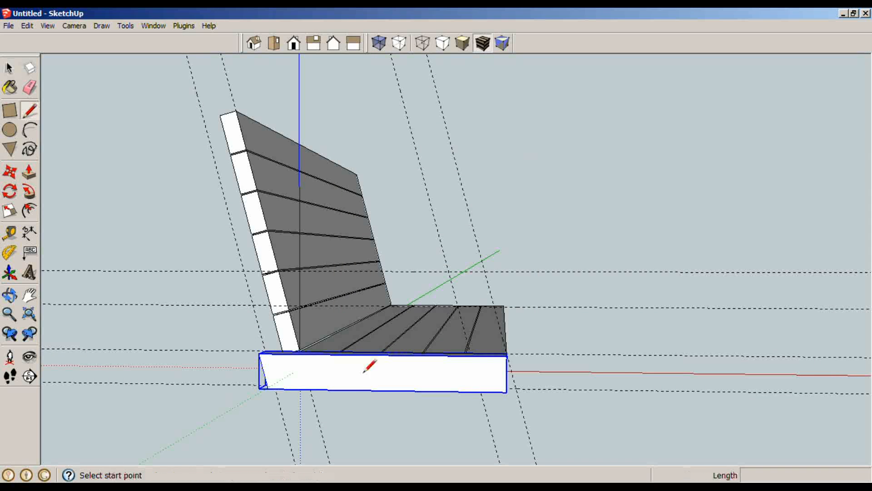
pyautogui.click(243, 270)
pyautogui.click(485, 272)
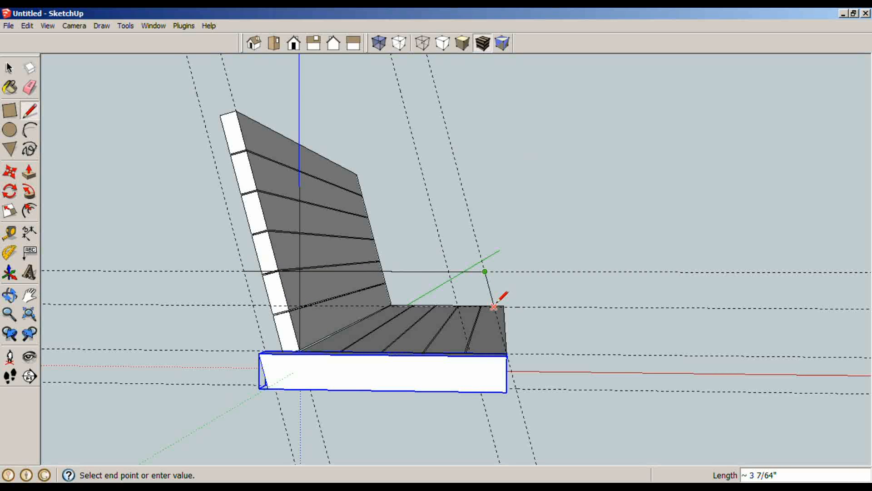
pyautogui.click(494, 306)
pyautogui.click(253, 305)
pyautogui.click(245, 271)
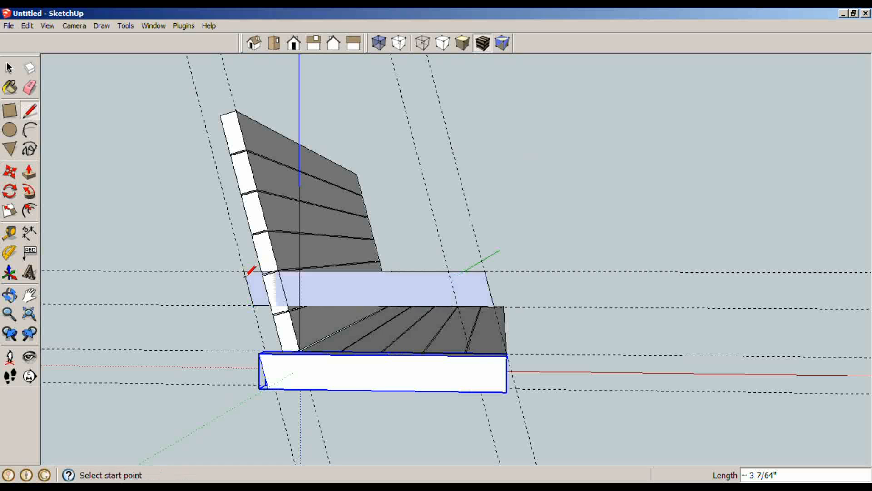
# Step: Extrude the armrest rail's face outward by 1 1/2 inches and make the rail a component
pyautogui.press('p')
pyautogui.click(346, 292)
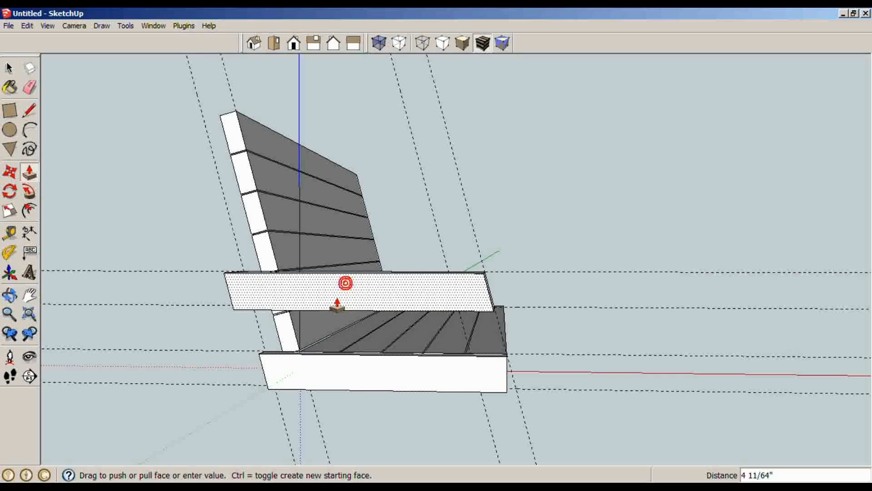
pyautogui.click(418, 364)
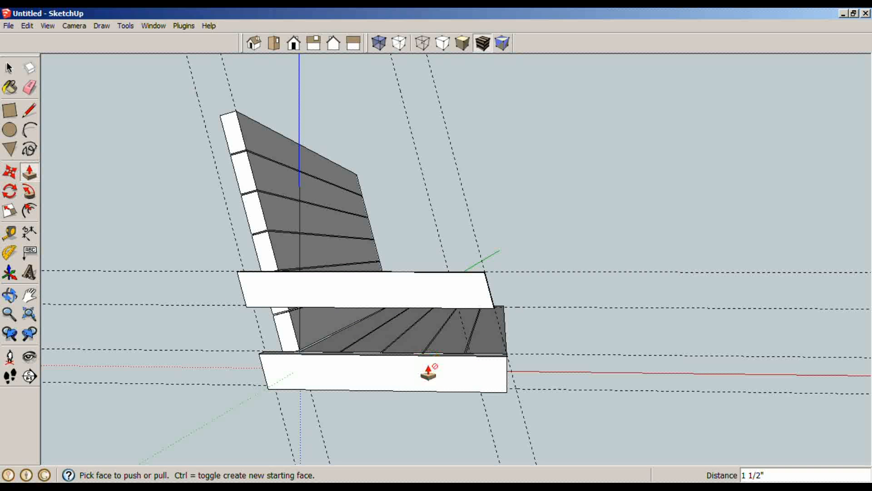
pyautogui.press('space')
pyautogui.tripleClick(394, 287)
pyautogui.press('g')
pyautogui.press('Return')
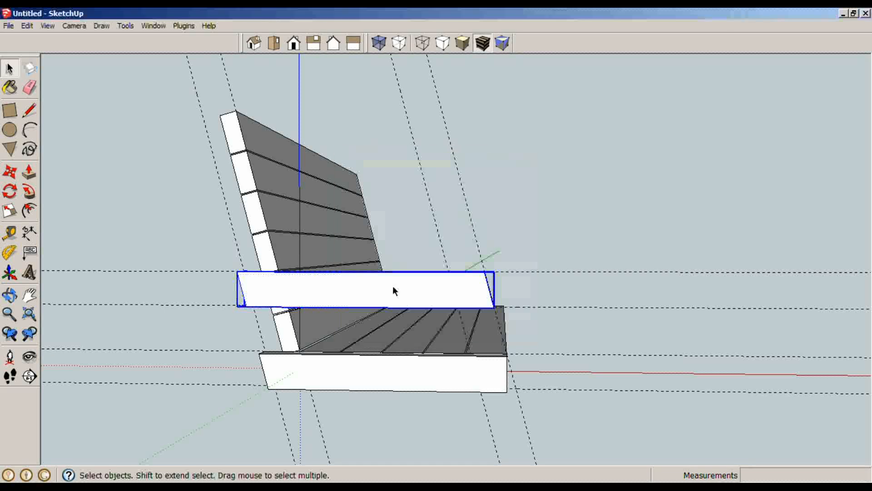
# Step: Draw the rear upright's outline between the rear sloped guides, from the top of the backrest to the bottom of the seat side rail
pyautogui.press('l')
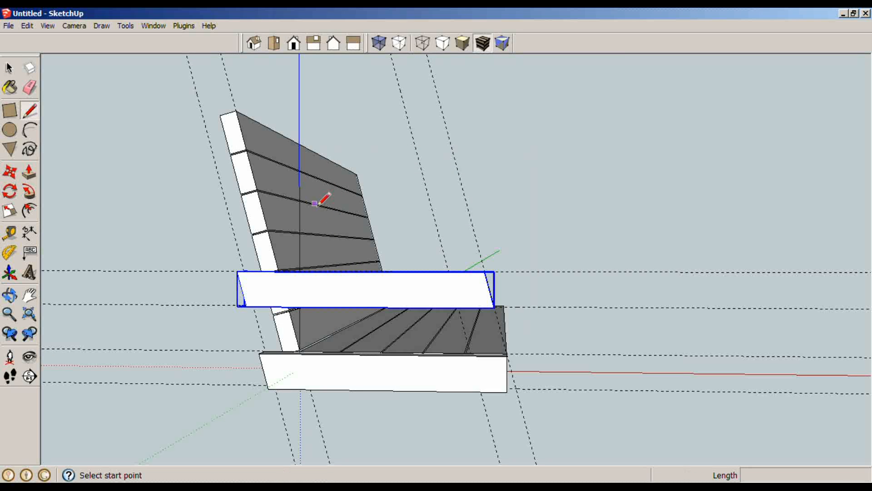
pyautogui.click(236, 111)
pyautogui.moveTo(258, 315); pyautogui.dragTo(382, 214, button='middle')
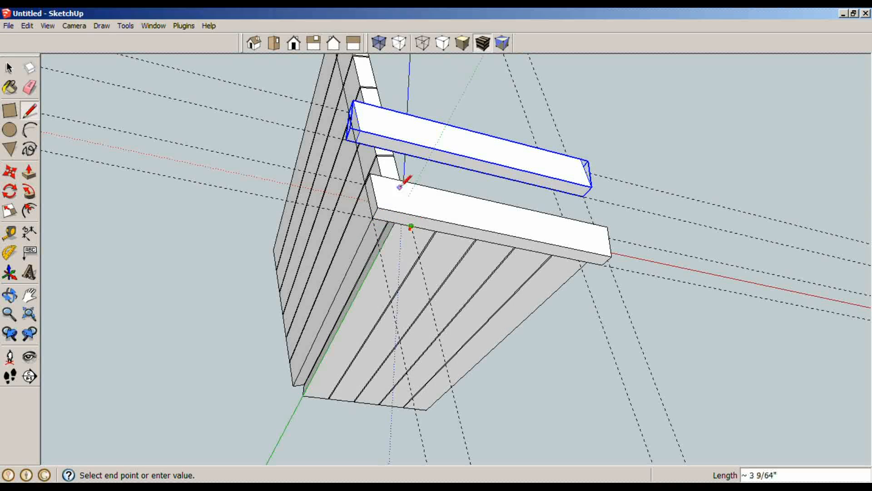
pyautogui.moveTo(399, 186); pyautogui.dragTo(305, 296, button='middle')
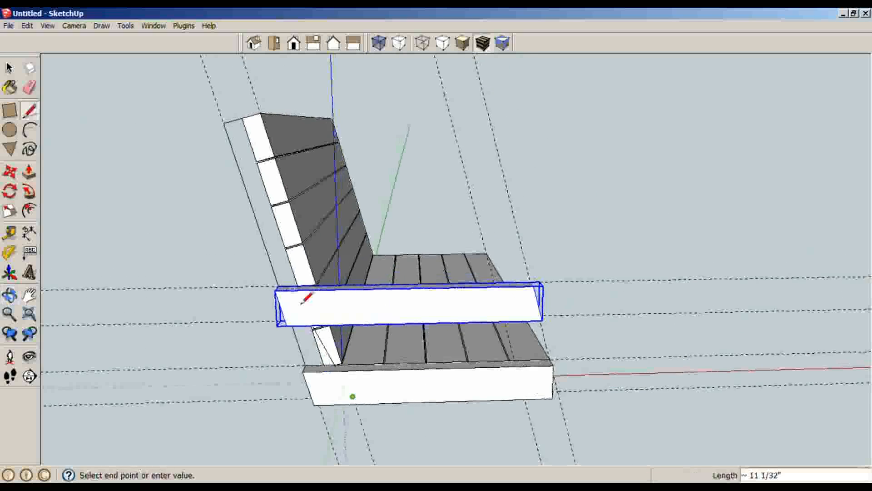
pyautogui.click(260, 112)
# Step: Extrude the rear upright's face flush with the side rails' outer face and make the upright a component
pyautogui.press('p')
pyautogui.click(317, 337)
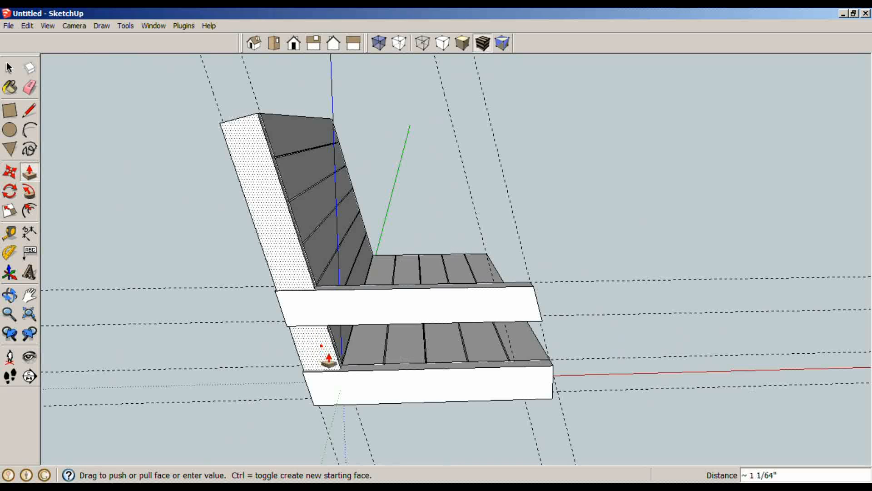
pyautogui.click(382, 386)
pyautogui.press('space')
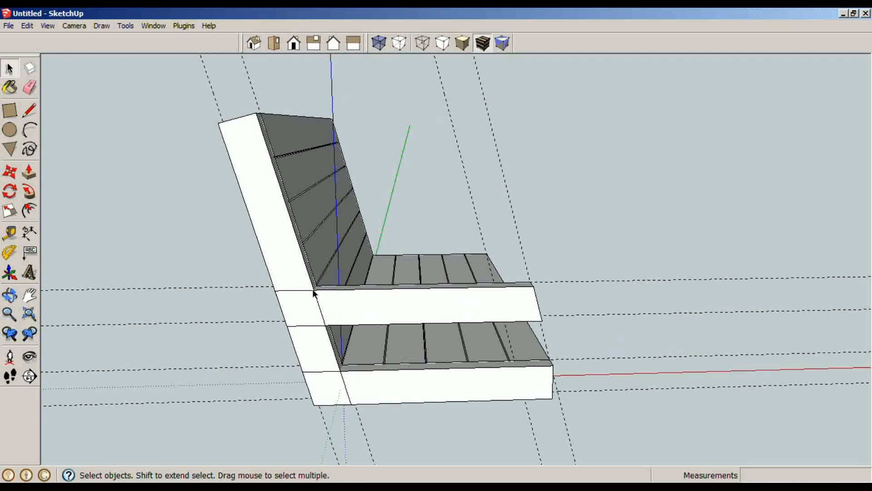
pyautogui.click(283, 253)
pyautogui.press('h')
pyautogui.press('g')
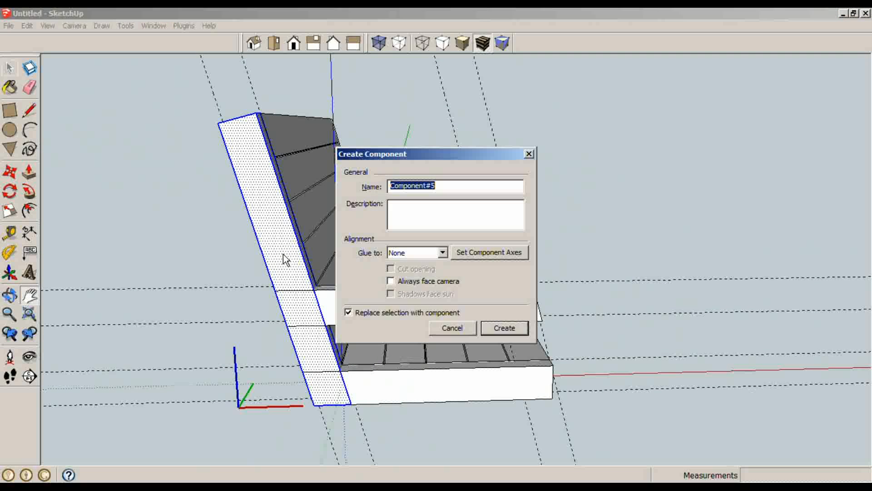
pyautogui.press('Return')
# Step: Draw the front upright's outline along the front sloped guides, from the armrest rail's top to the seat side rail's bottom
pyautogui.press('l')
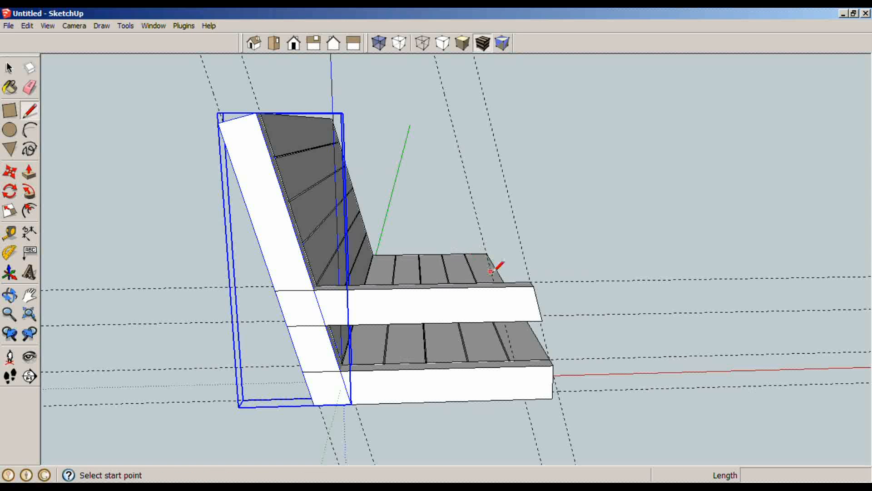
pyautogui.click(532, 283)
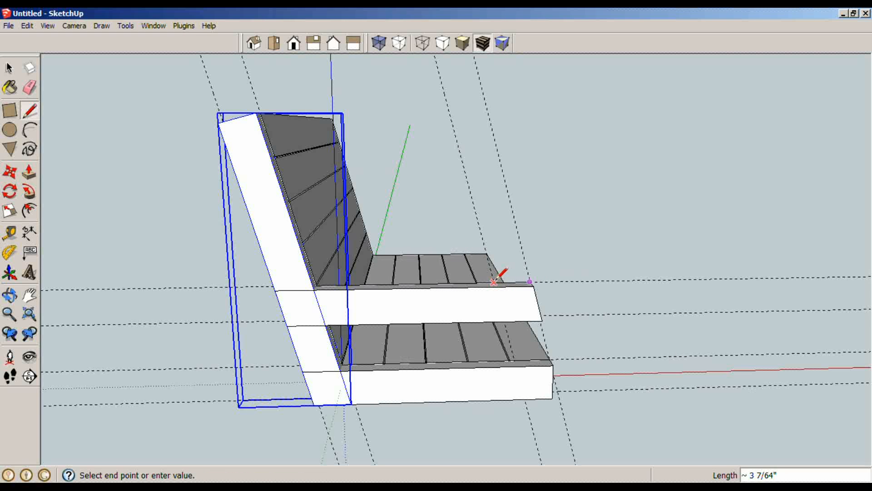
pyautogui.moveTo(553, 446); pyautogui.dragTo(487, 263, button='middle')
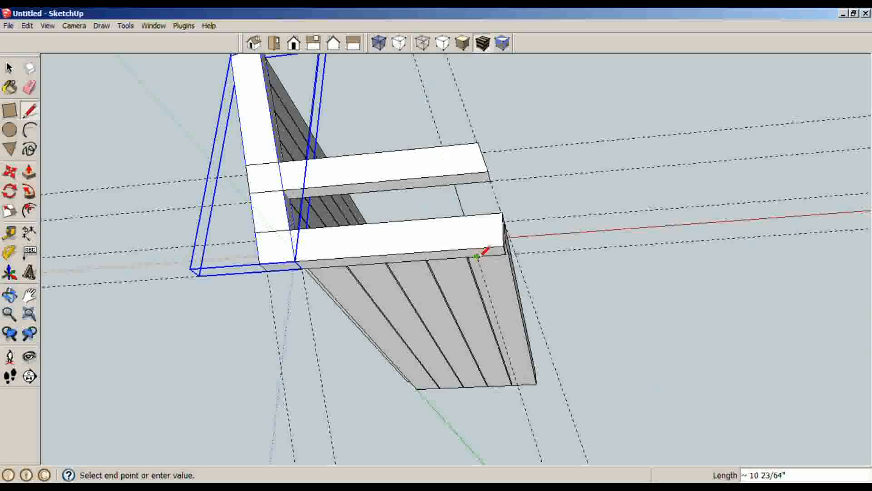
pyautogui.scroll(4, 502, 220)
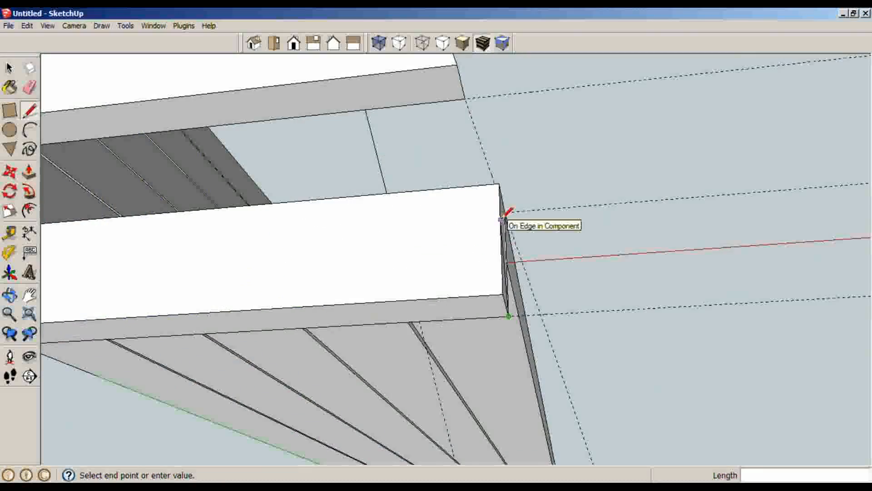
pyautogui.moveTo(502, 221); pyautogui.dragTo(514, 340, button='middle')
pyautogui.scroll(-2, 505, 204)
pyautogui.click(505, 205)
pyautogui.click(473, 171)
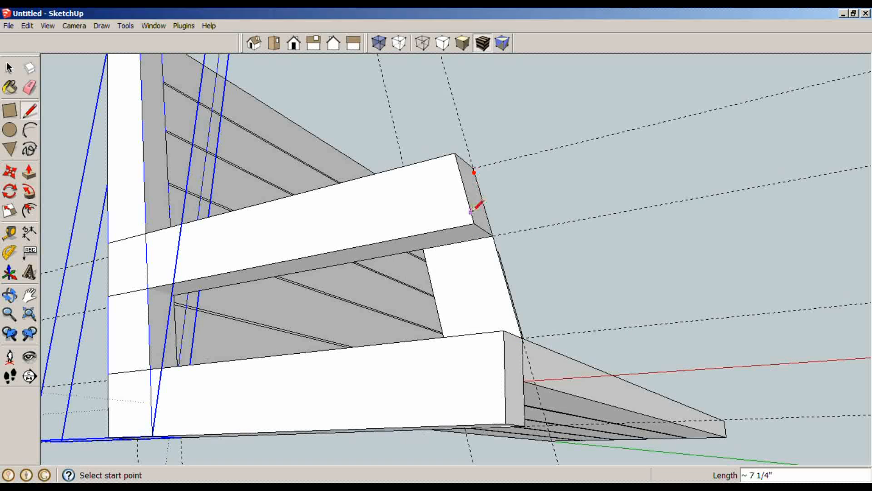
# Step: Extrude the front upright's face flush with the side rails' outer face and make the upright a component
pyautogui.press('p')
pyautogui.moveTo(475, 285); pyautogui.dragTo(404, 383)
pyautogui.press('space')
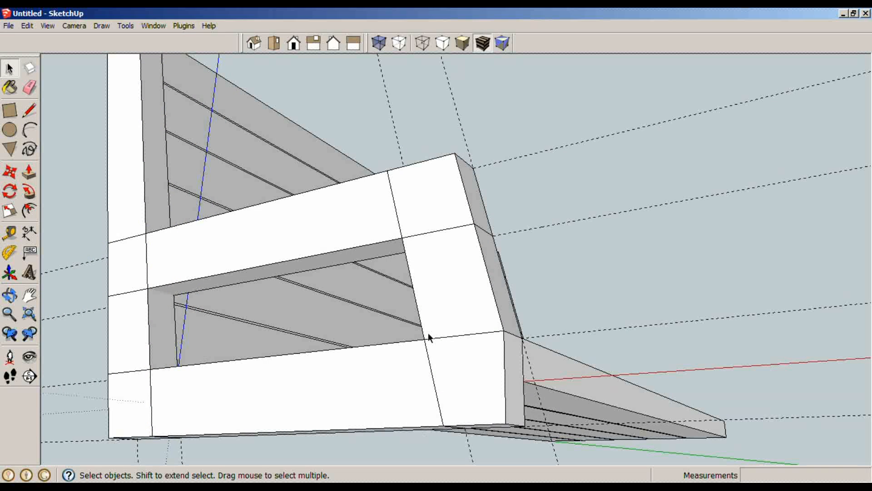
pyautogui.tripleClick(440, 295)
pyautogui.press('g')
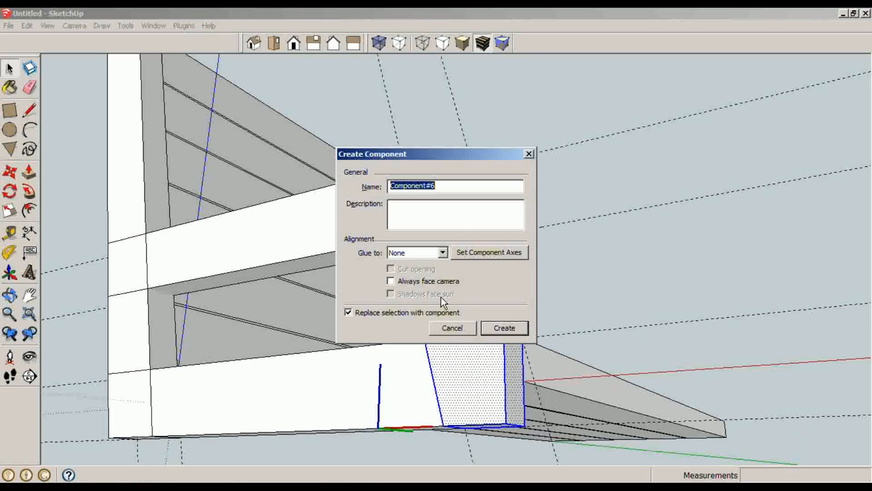
pyautogui.press('Return')
# Step: Delete the horizontal and sloped layout guides around the bench side frame
pyautogui.scroll(-5, 440, 295)
pyautogui.moveTo(439, 296); pyautogui.dragTo(315, 257, button='middle')
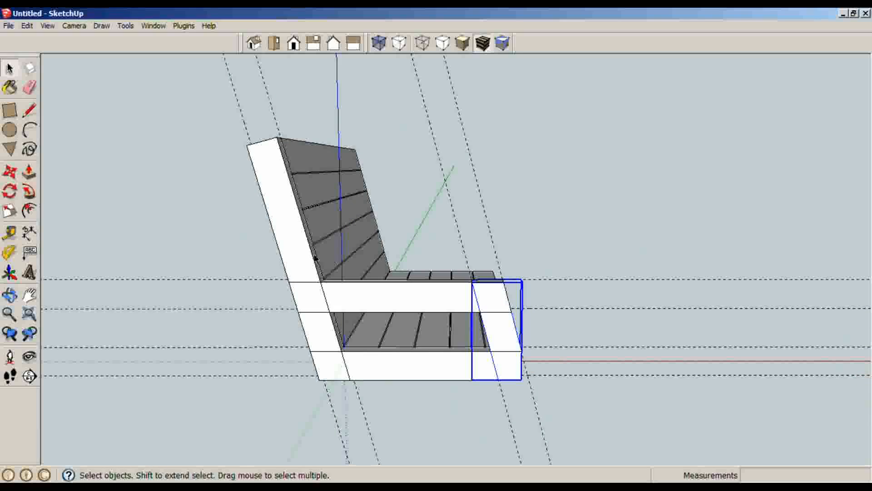
pyautogui.moveTo(645, 260); pyautogui.dragTo(634, 215)
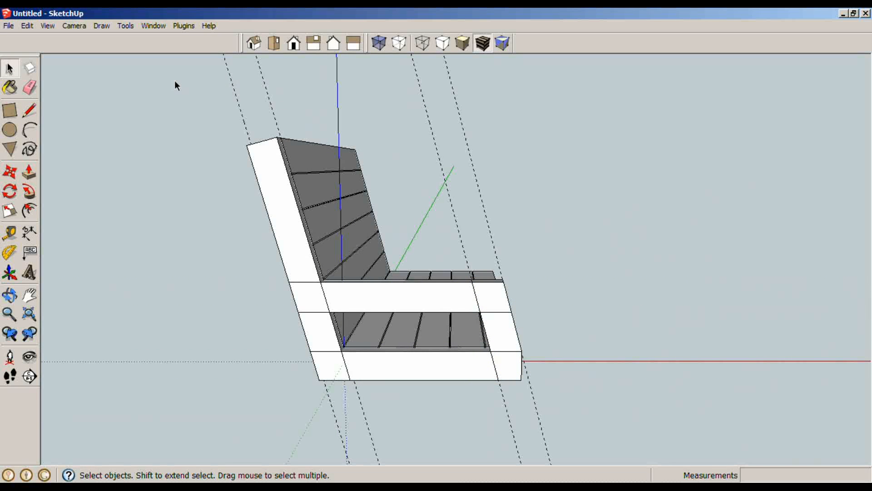
pyautogui.press('Delete')
# Step: Open the rear upright for editing and draw lines across its outer face along the armrest rail's edges and the seat rail's top edge
pyautogui.scroll(5, 488, 344)
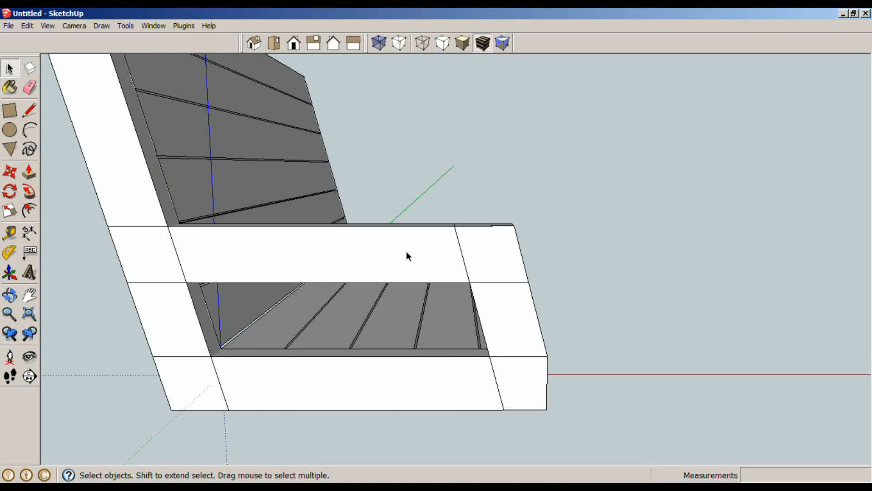
pyautogui.moveTo(408, 256); pyautogui.dragTo(482, 256, button='middle')
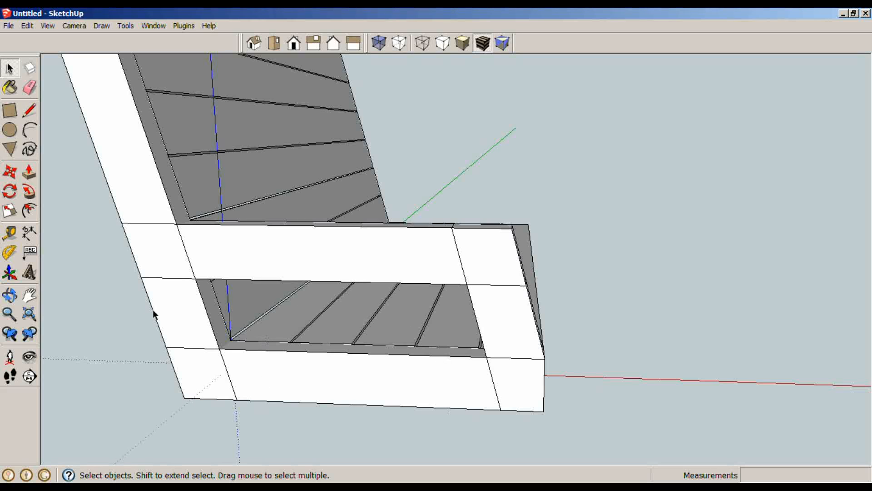
pyautogui.doubleClick(176, 296)
pyautogui.scroll(2, 172, 301)
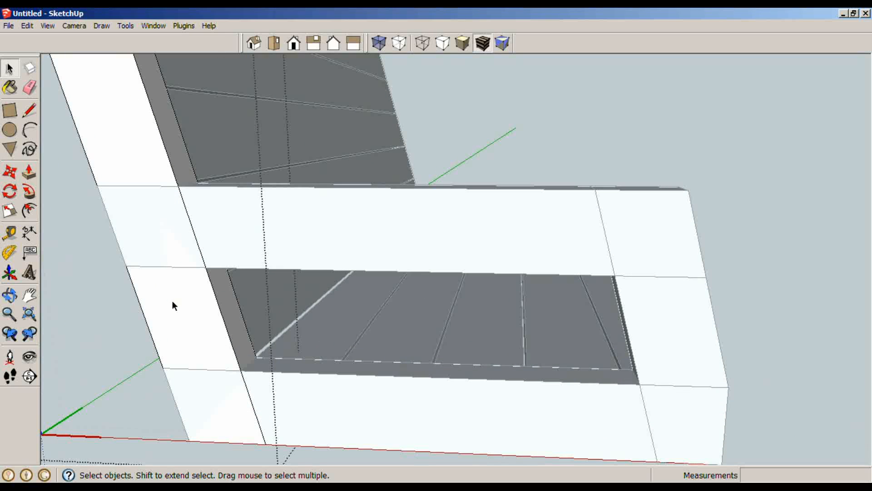
pyautogui.press('l')
pyautogui.click(126, 265)
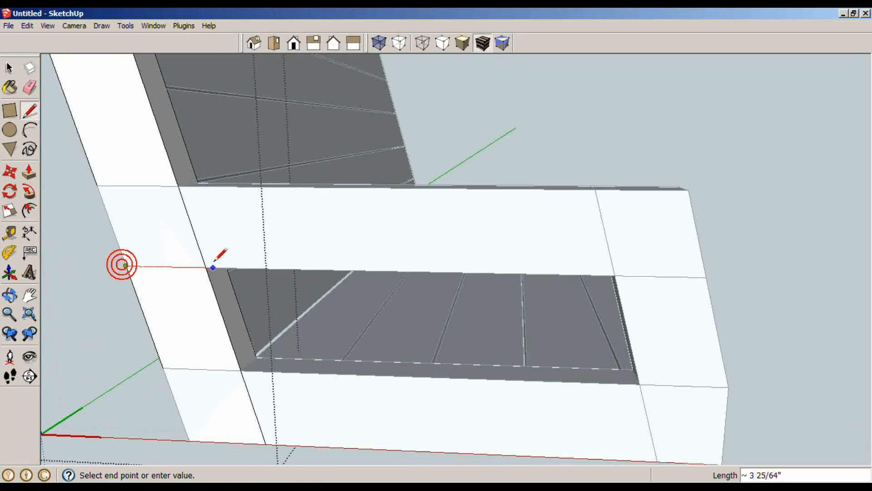
pyautogui.click(207, 266)
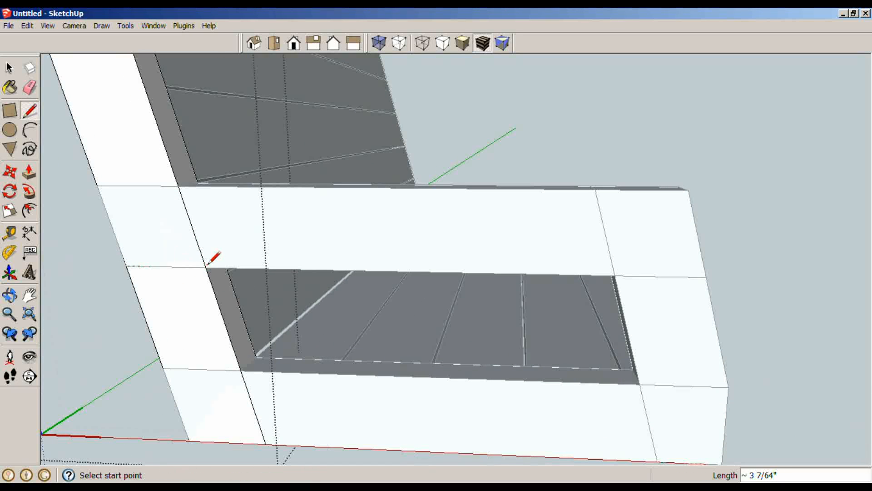
pyautogui.click(97, 184)
pyautogui.click(180, 185)
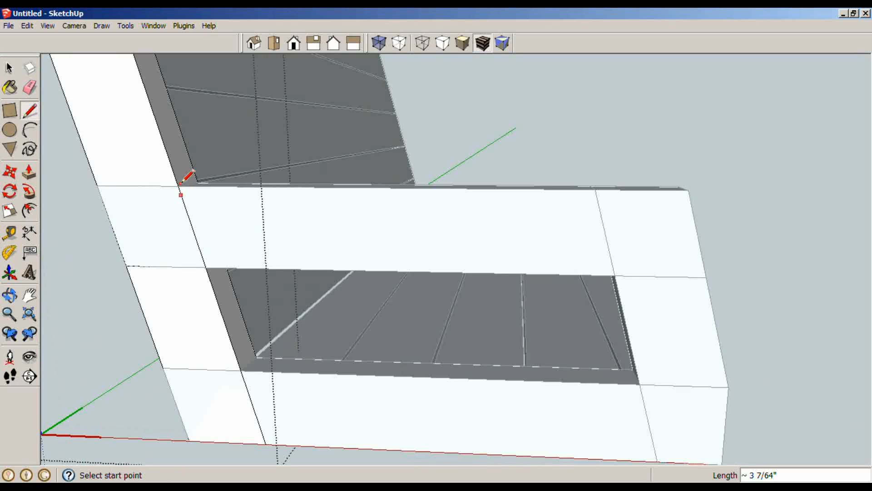
pyautogui.click(163, 366)
pyautogui.click(235, 370)
# Step: Push the rear upright's outer faces at the armrest rail and seat rail crossings inward by 3/4 inch
pyautogui.press('p')
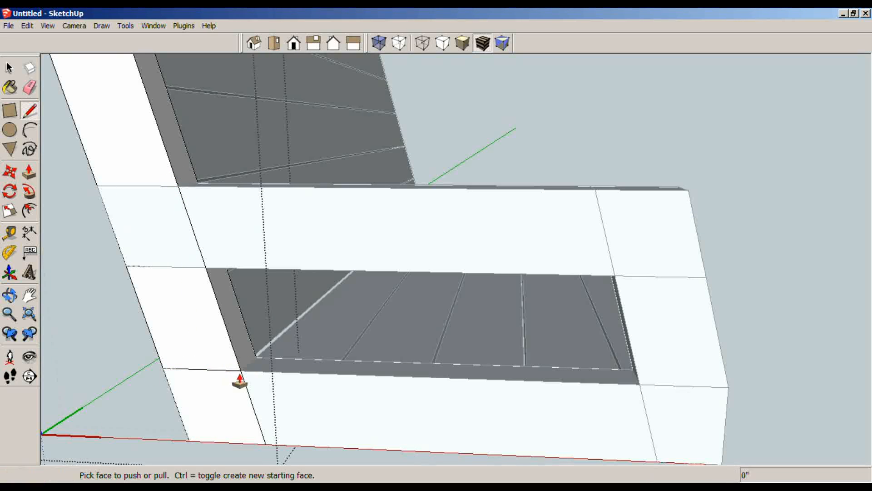
pyautogui.click(160, 259)
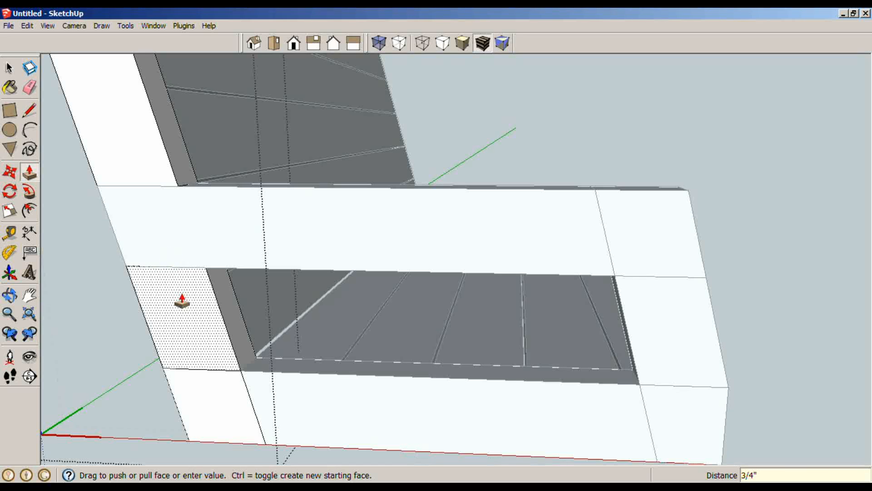
pyautogui.click(218, 425)
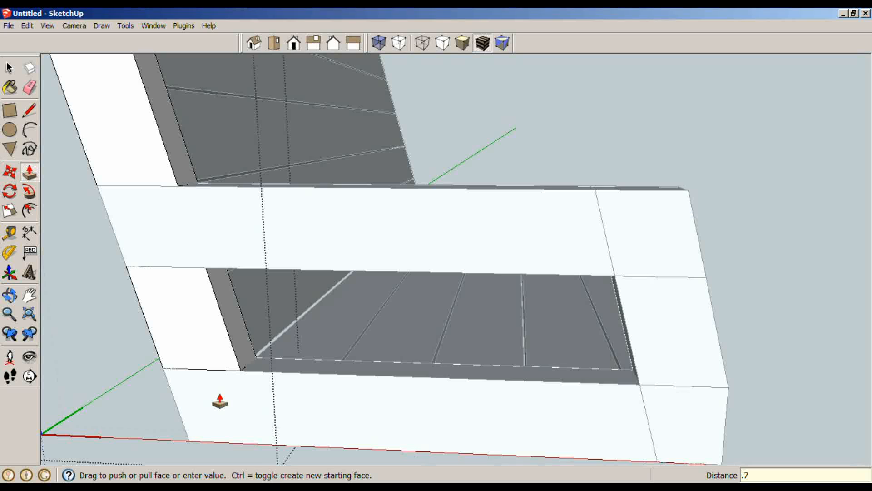
pyautogui.press('space')
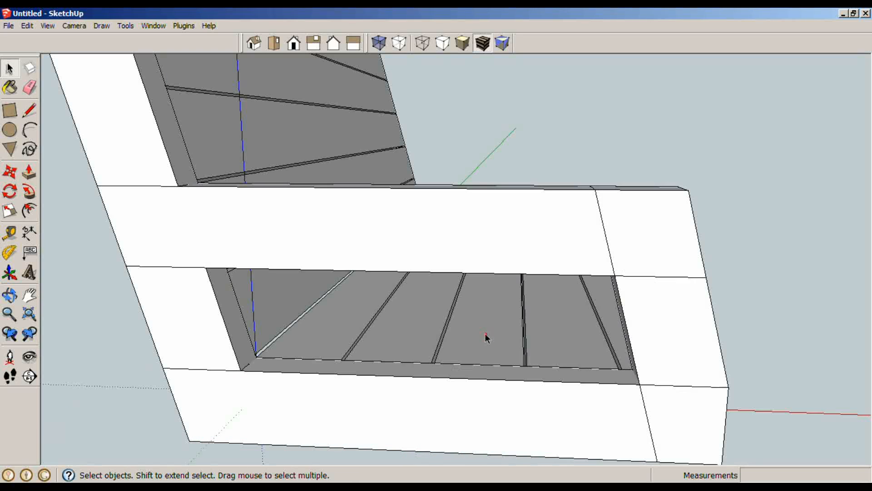
# Step: Open the front upright for editing and draw lines across its outer face at the armrest rail's bottom and seat rail's top edges
pyautogui.doubleClick(659, 319)
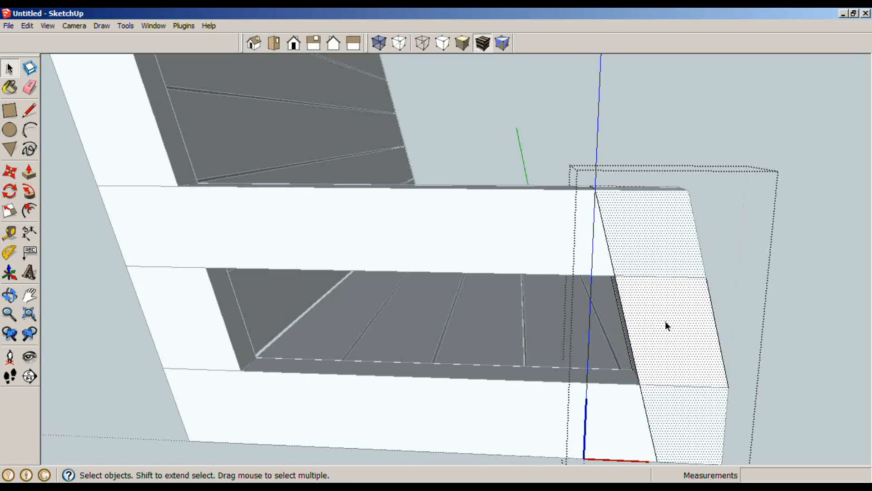
pyautogui.press('l')
pyautogui.click(623, 275)
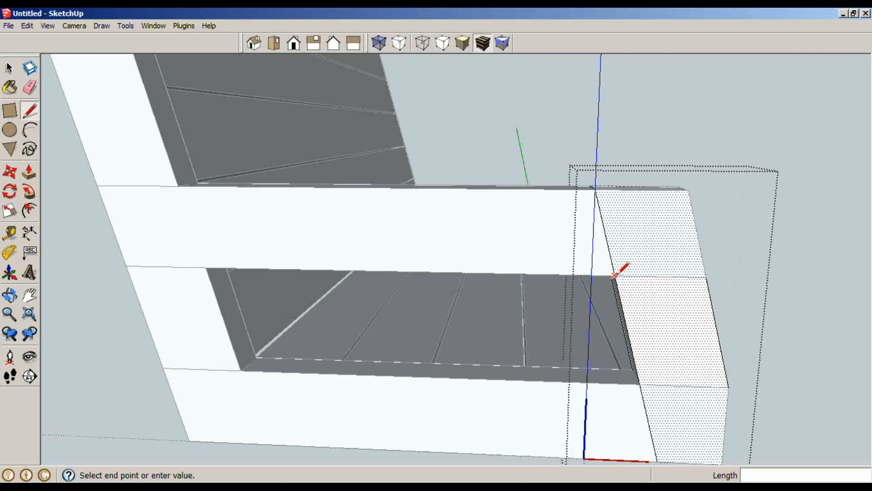
pyautogui.click(706, 277)
pyautogui.click(641, 382)
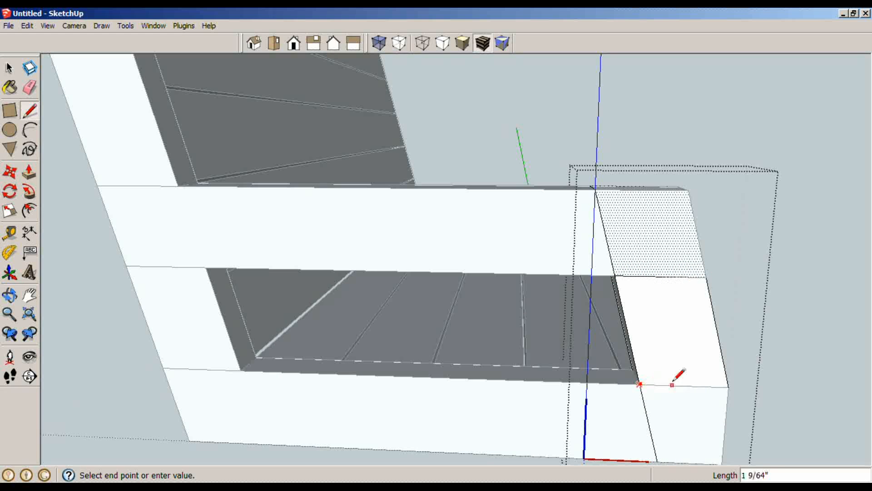
pyautogui.click(727, 387)
# Step: Push the front upright's outer faces at the seat rail and armrest rail crossings inward by 3/4 inch and finish editing the component
pyautogui.press('p')
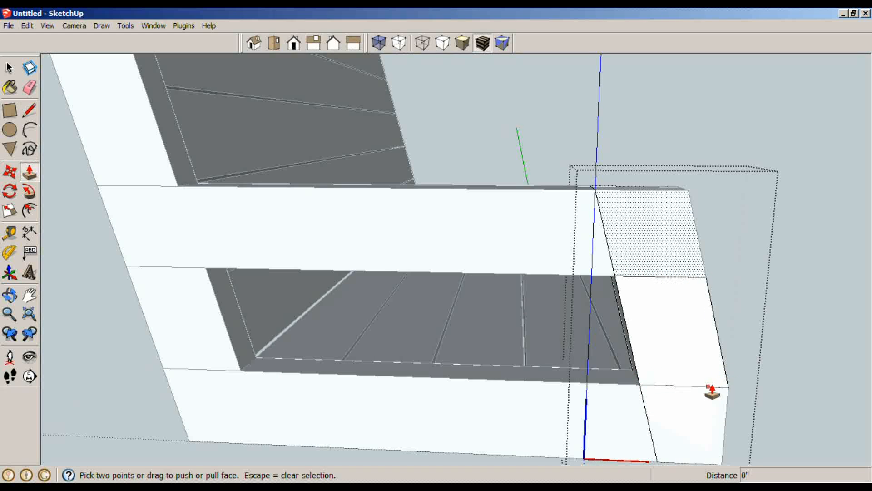
pyautogui.click(684, 425)
pyautogui.press('Escape')
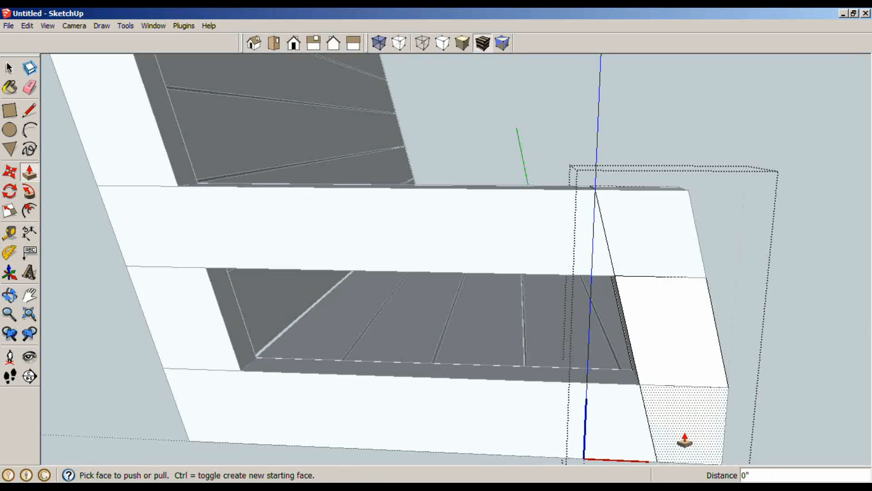
pyautogui.click(687, 420)
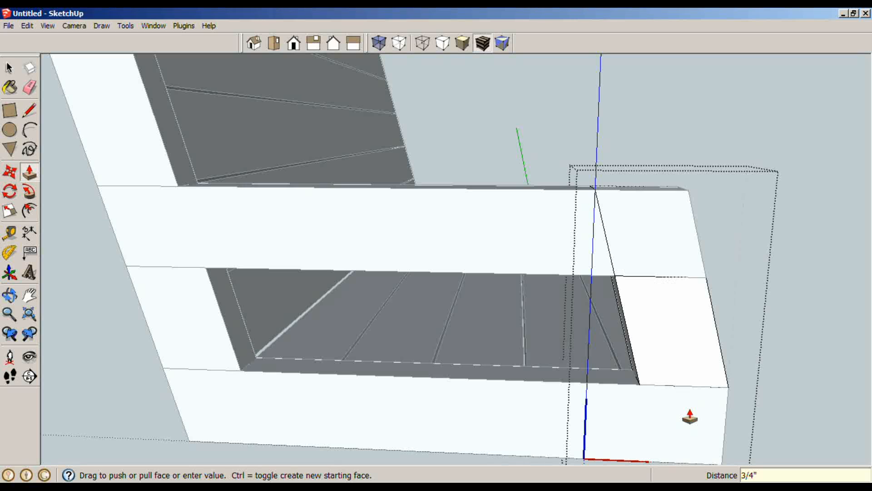
pyautogui.click(645, 227)
pyautogui.press('space')
pyautogui.click(796, 189)
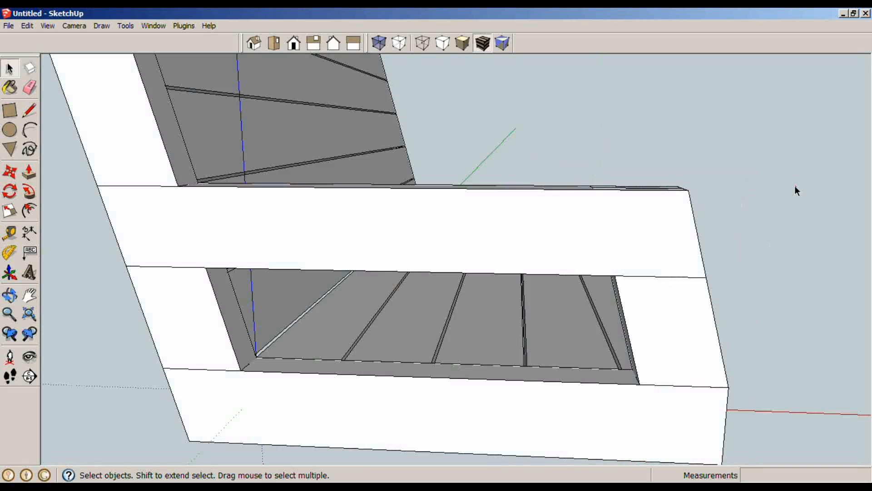
# Step: Hide the seat and backrest slats, leaving the side frame, and view the frame from its inner side
pyautogui.moveTo(796, 188); pyautogui.dragTo(498, 268, button='middle')
pyautogui.scroll(-7, 510, 264)
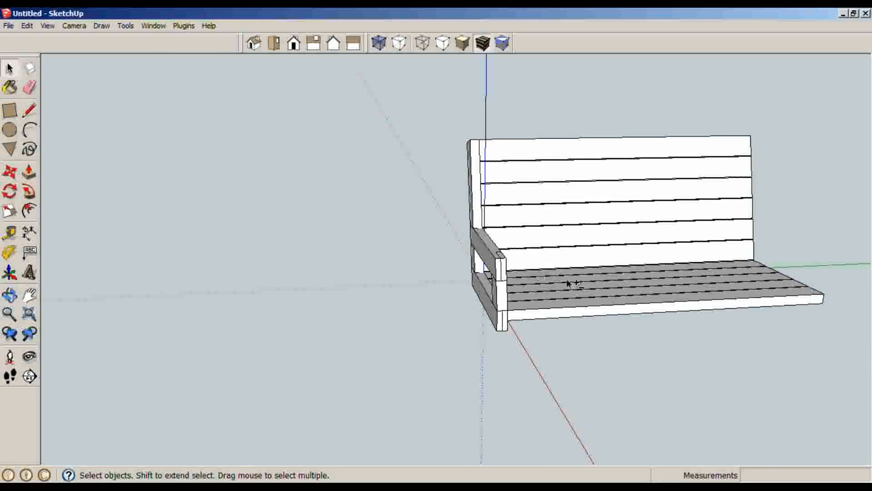
pyautogui.moveTo(568, 282); pyautogui.dragTo(518, 291, button='middle')
pyautogui.moveTo(716, 399); pyautogui.dragTo(524, 96)
pyautogui.rightClick(543, 183)
pyautogui.click(569, 212)
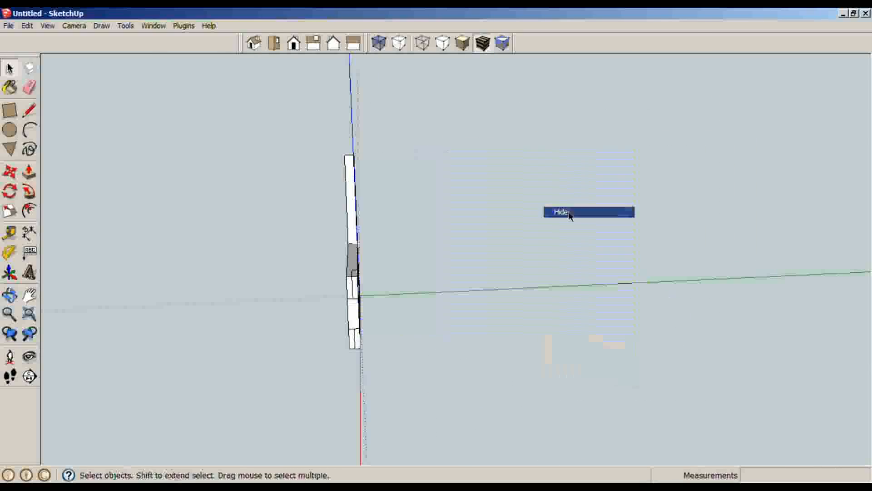
pyautogui.moveTo(569, 212); pyautogui.dragTo(456, 253, button='middle')
pyautogui.scroll(7, 407, 266)
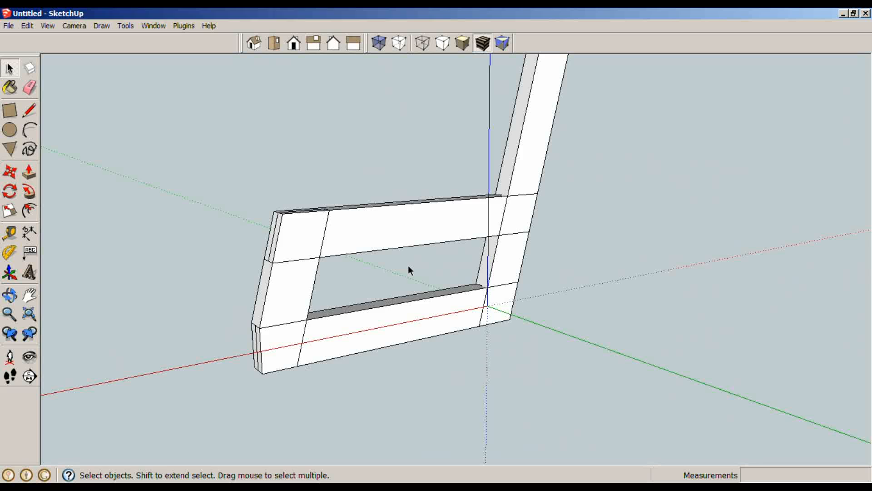
# Step: Open the armrest rail for editing and draw lines across its inner face along the inside edges of both uprights
pyautogui.moveTo(408, 266); pyautogui.dragTo(314, 233, button='middle')
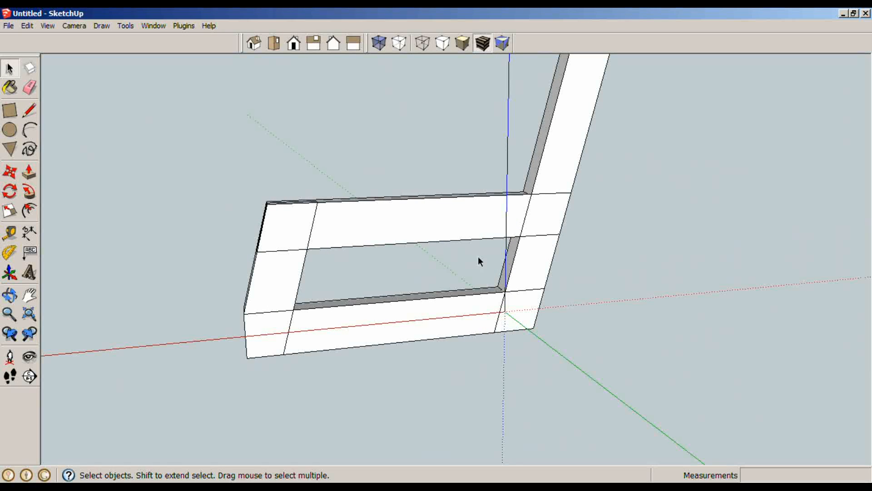
pyautogui.doubleClick(368, 240)
pyautogui.scroll(2, 372, 227)
pyautogui.scroll(4, 282, 225)
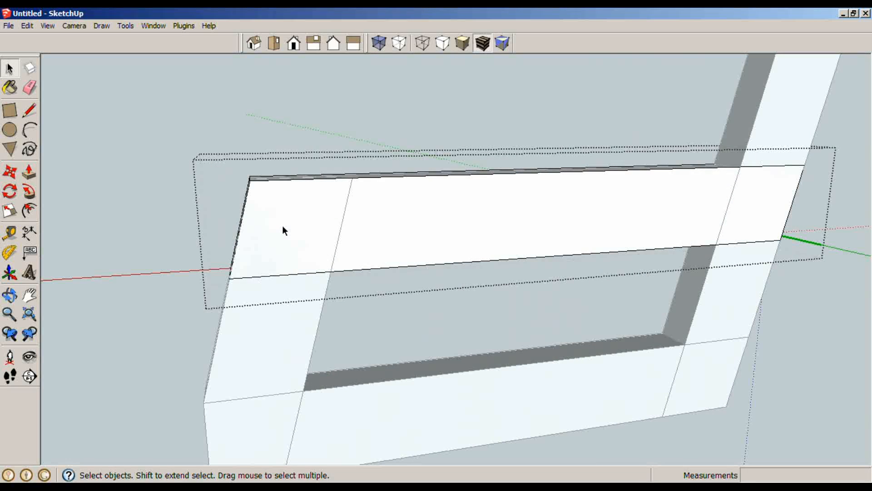
pyautogui.press('l')
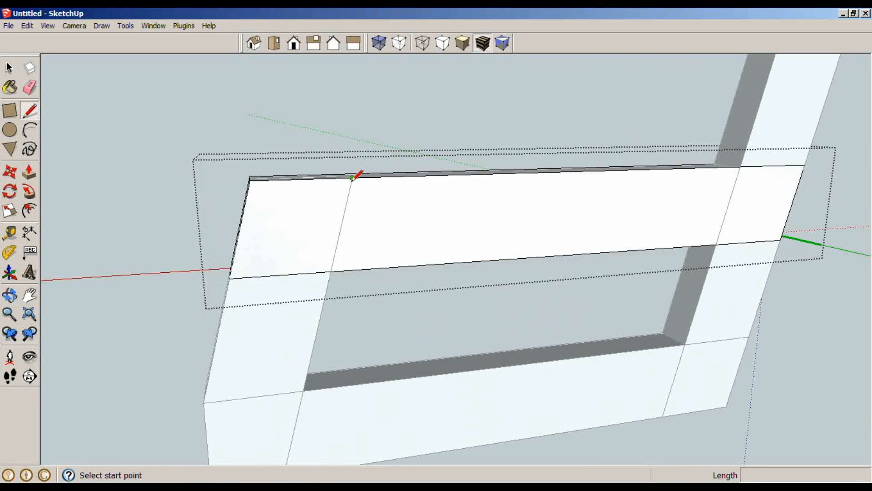
pyautogui.click(352, 177)
pyautogui.click(331, 271)
pyautogui.click(740, 166)
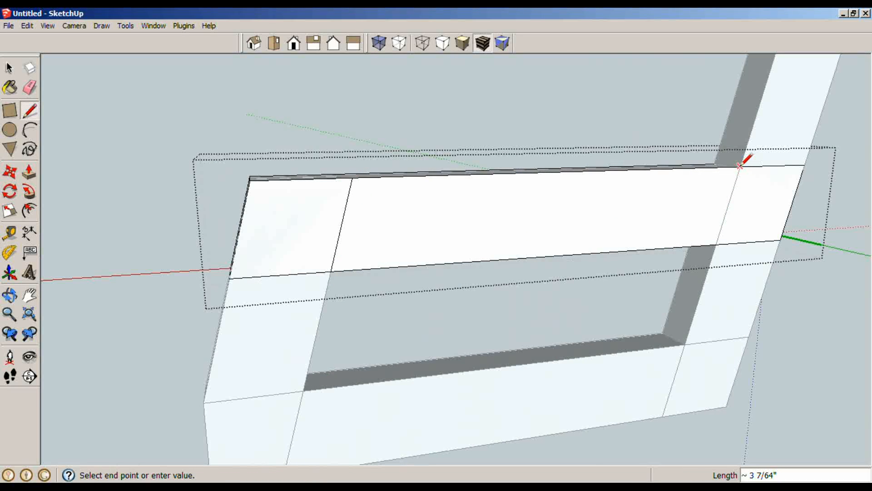
pyautogui.click(717, 244)
# Step: Push the armrest rail's inner faces at the front and rear upright crossings inward by 3/4 inch
pyautogui.press('p')
pyautogui.click(320, 251)
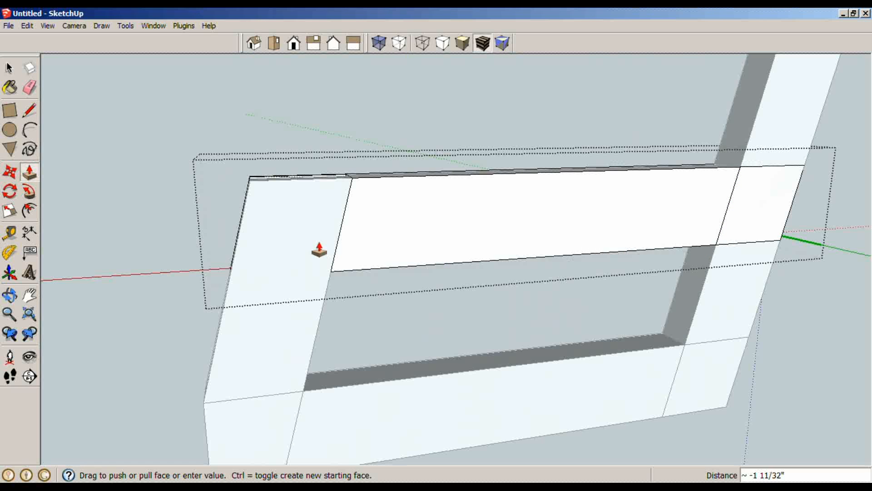
pyautogui.write('.75')
pyautogui.press('Return')
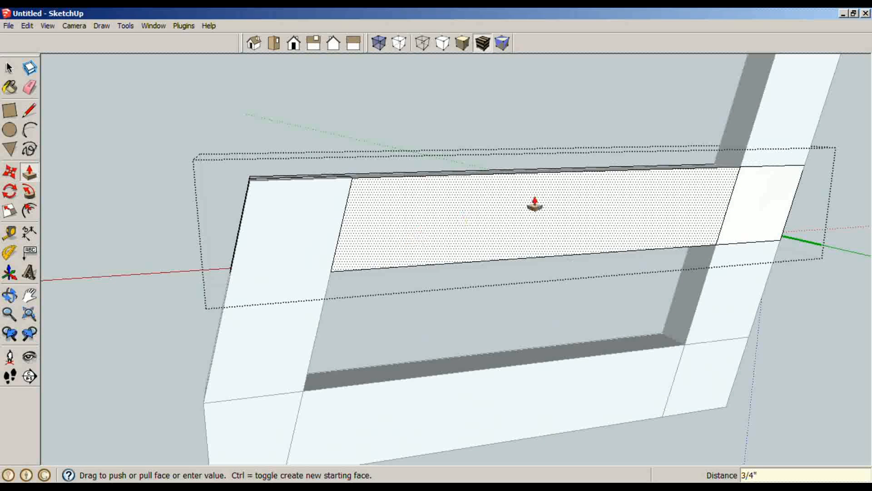
pyautogui.doubleClick(741, 210)
pyautogui.write('.75')
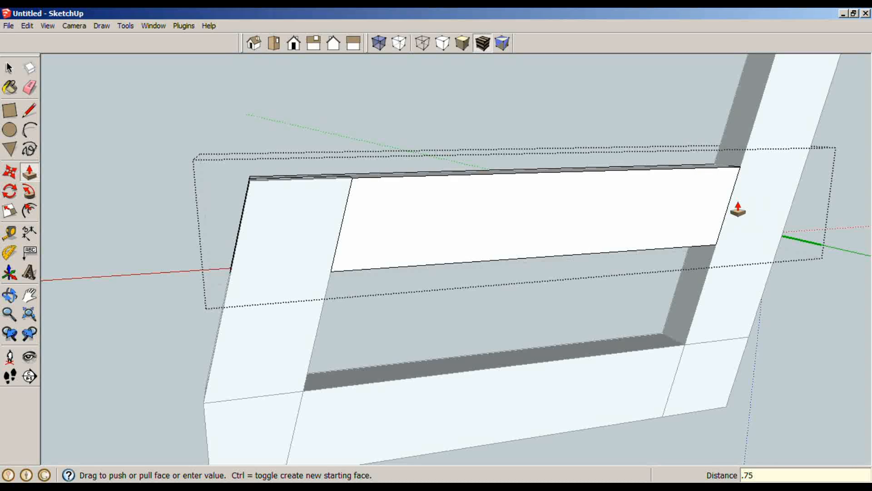
pyautogui.press('Return')
pyautogui.press('space')
# Step: Try to draw lines over the seat rail's inner face along the inside edges of the rear and front uprights
pyautogui.tripleClick(555, 401)
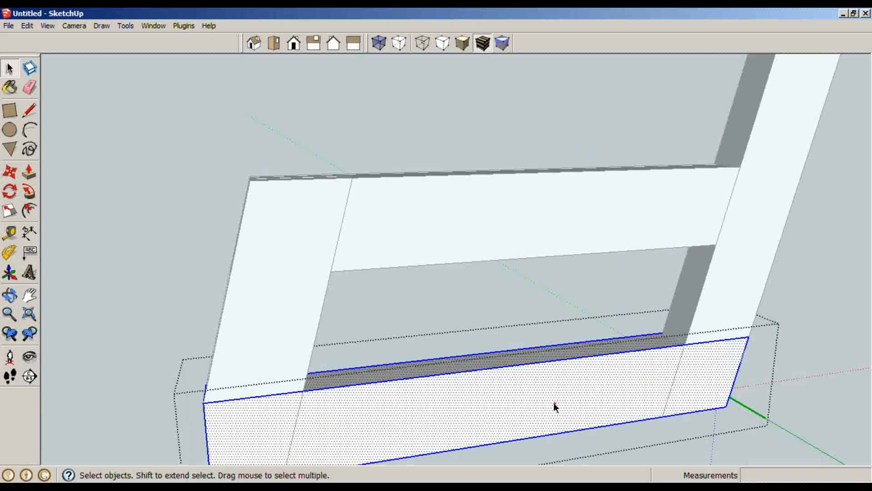
pyautogui.keyDown('shift'); pyautogui.moveTo(554, 403); pyautogui.dragTo(528, 316, button='middle'); pyautogui.keyUp('shift')
pyautogui.click(568, 431)
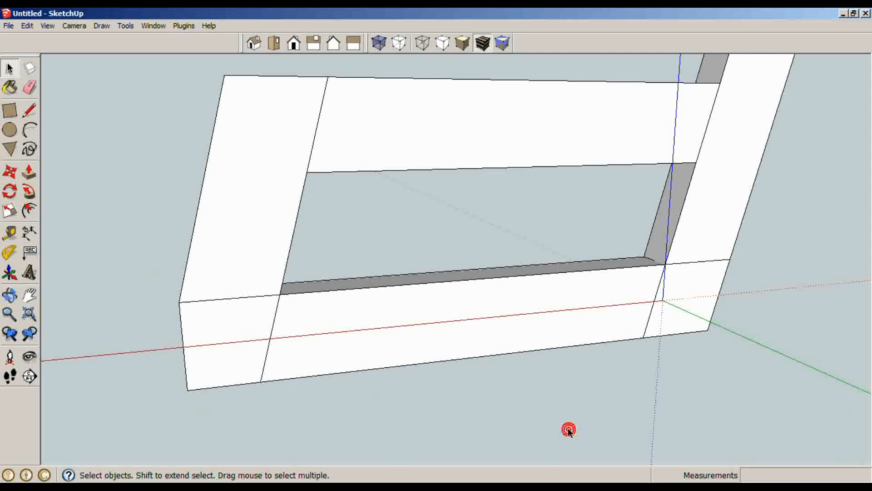
pyautogui.press('l')
pyautogui.click(665, 264)
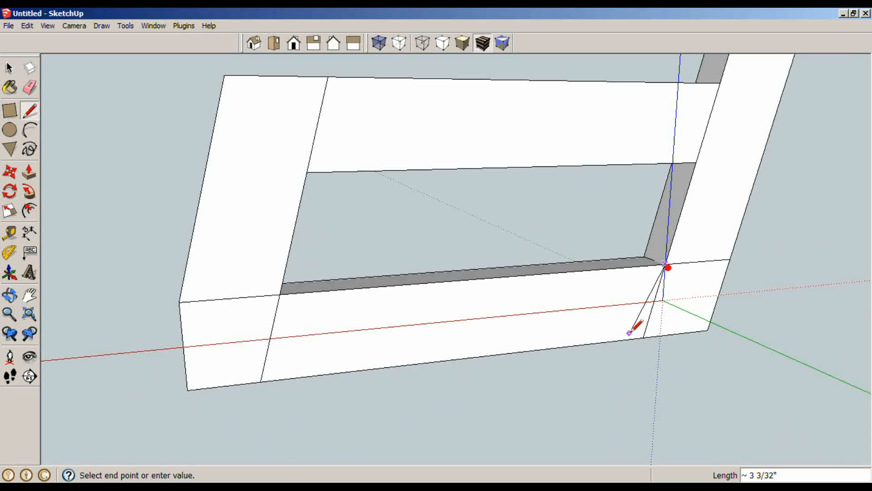
pyautogui.click(643, 338)
pyautogui.press('space')
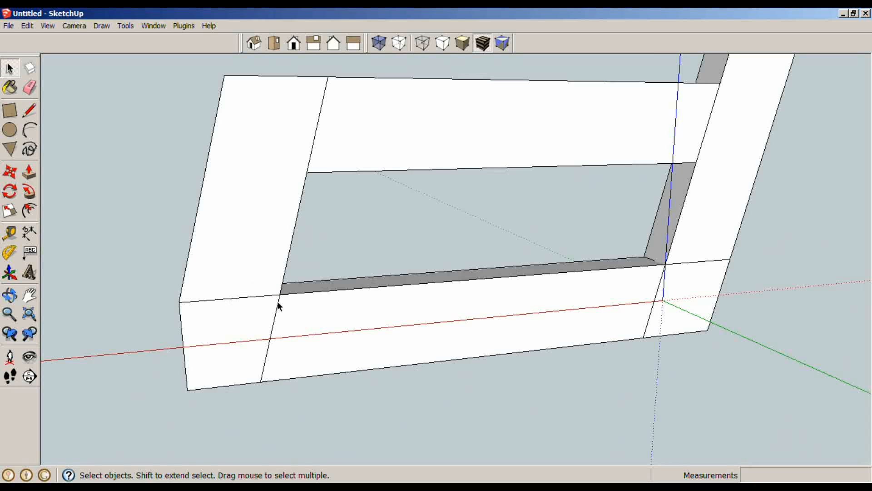
pyautogui.press('l')
pyautogui.click(279, 294)
pyautogui.click(261, 382)
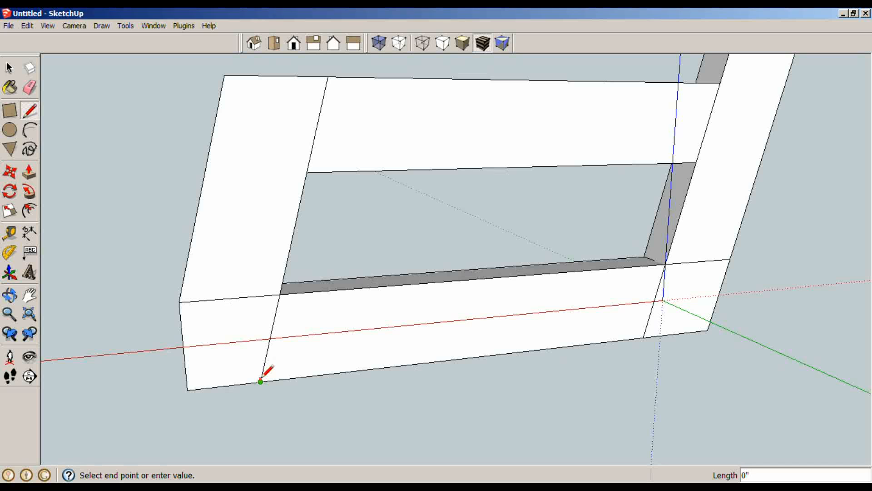
# Step: Remove the two loose lines drawn over the seat rail at the upright crossings
pyautogui.press('p')
pyautogui.press('space')
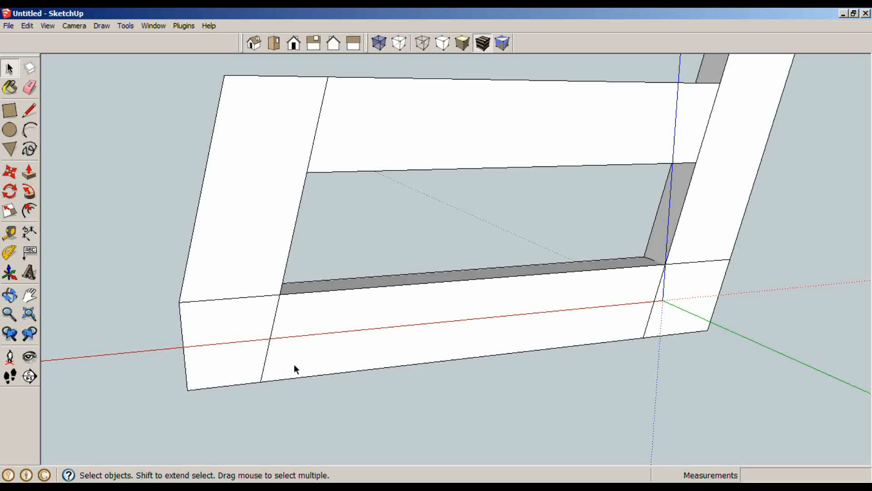
pyautogui.moveTo(292, 368); pyautogui.dragTo(258, 299, button='middle')
pyautogui.click(285, 328)
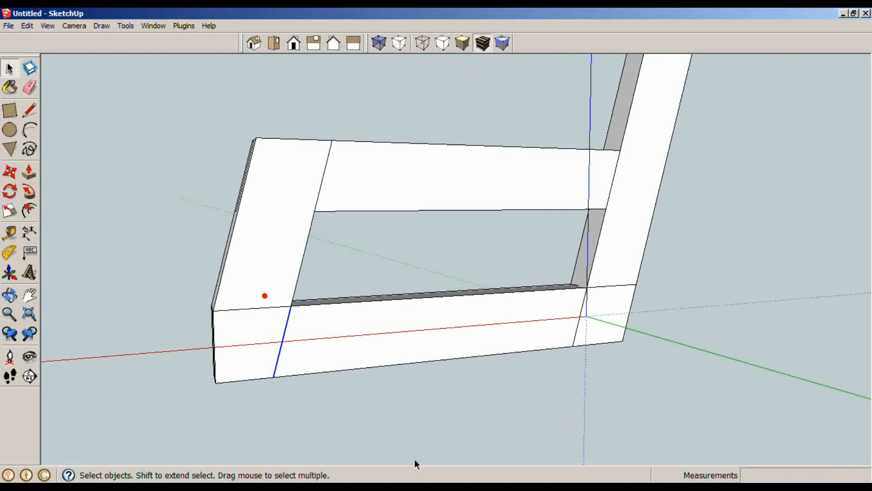
pyautogui.click(414, 424)
pyautogui.moveTo(529, 263); pyautogui.dragTo(665, 391)
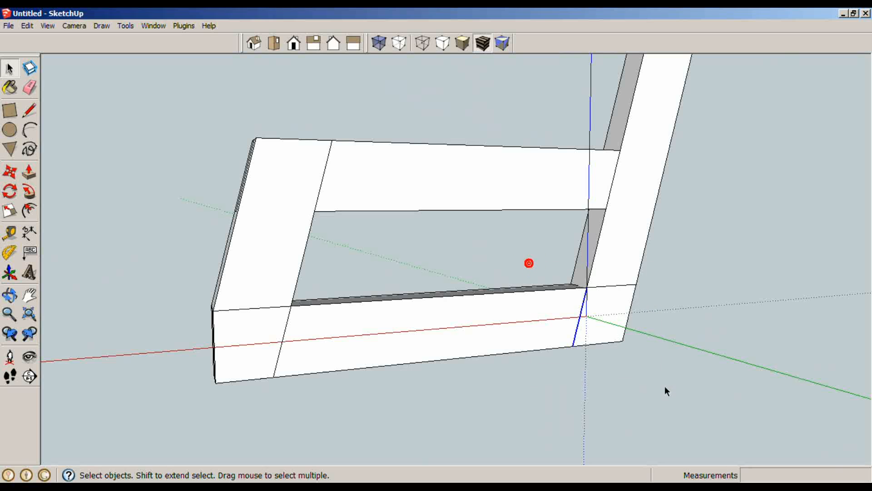
# Step: Open the seat rail for editing and draw lines across its inner face at the rear and front upright crossings
pyautogui.doubleClick(472, 324)
pyautogui.press('l')
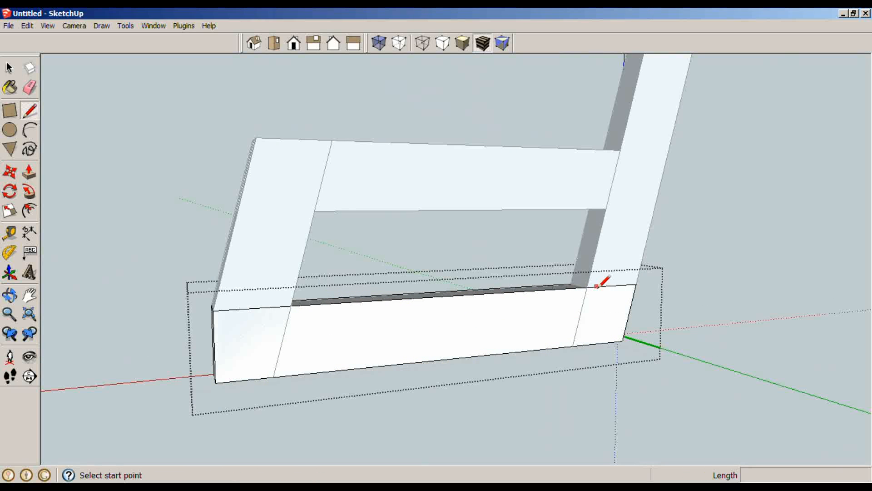
pyautogui.click(587, 287)
pyautogui.click(572, 348)
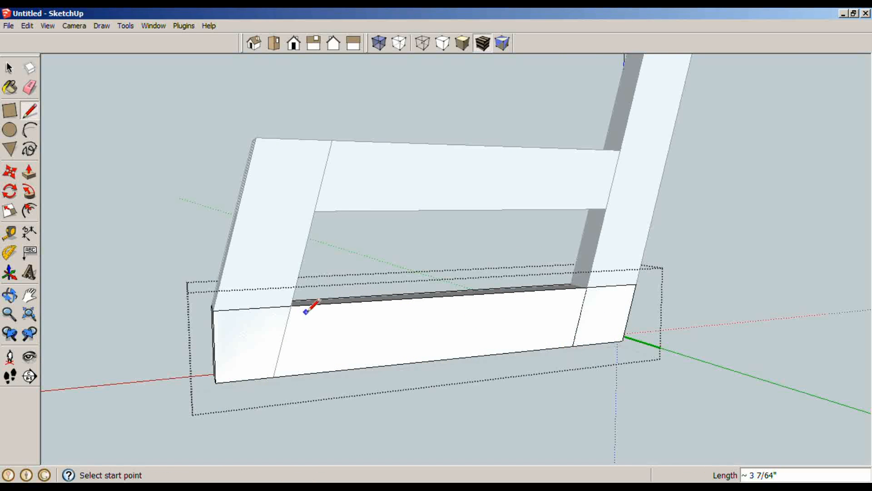
pyautogui.click(291, 304)
pyautogui.click(274, 376)
# Step: Push the seat rail's inner faces at both upright crossings inward by 3/4 inch and finish the cuts
pyautogui.press('p')
pyautogui.click(257, 370)
pyautogui.write('.')
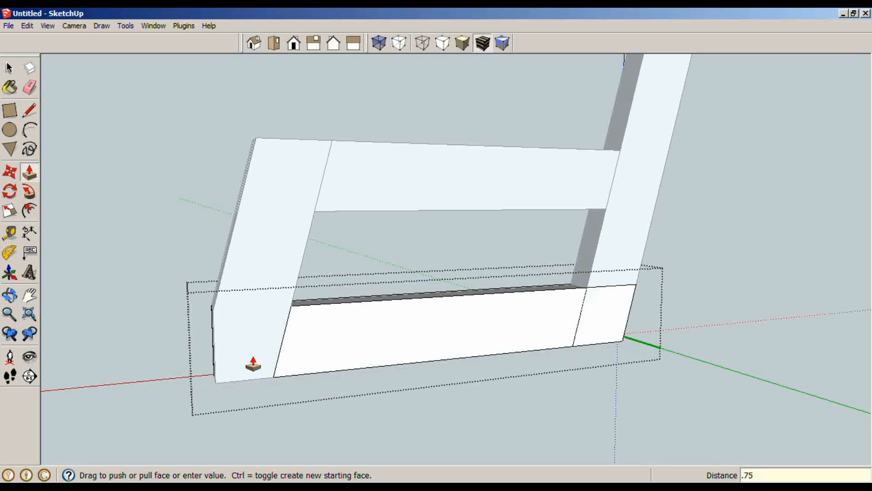
pyautogui.write('75')
pyautogui.press('Return')
pyautogui.click(598, 331)
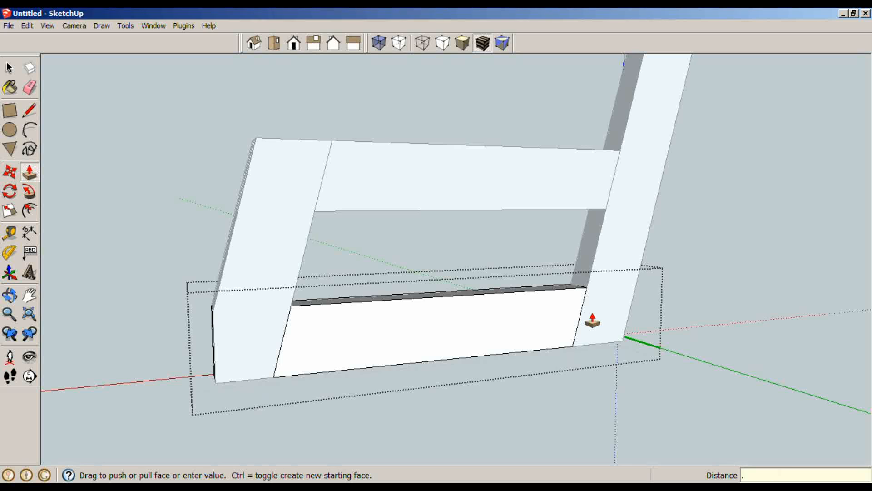
pyautogui.click(592, 320)
pyautogui.press('space')
# Step: Draw a 1.5 by 1.5 inch square beside the frame's inner face, starting at the seat rail's lower front corner
pyautogui.moveTo(715, 284); pyautogui.dragTo(557, 313, button='middle')
pyautogui.moveTo(455, 293); pyautogui.dragTo(363, 320, button='middle')
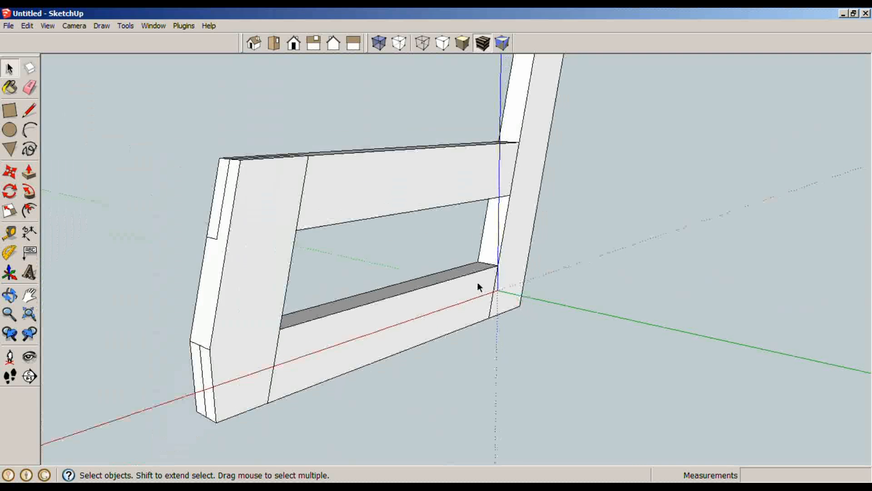
pyautogui.moveTo(479, 287); pyautogui.dragTo(273, 300, button='middle')
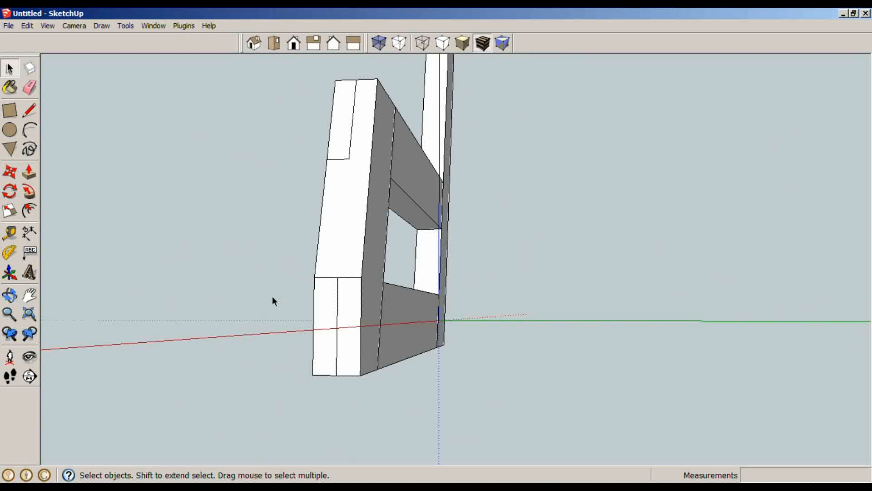
pyautogui.press('r')
pyautogui.click(363, 366)
pyautogui.click(365, 364)
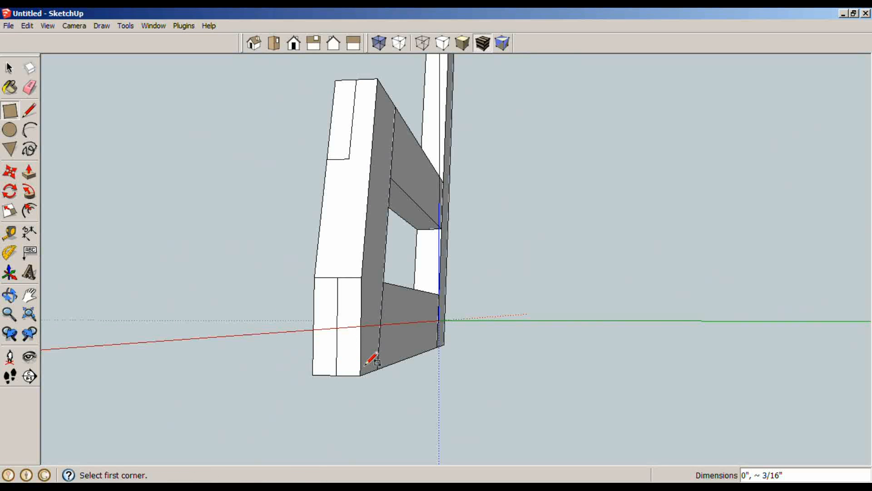
pyautogui.click(360, 375)
pyautogui.moveTo(400, 350); pyautogui.dragTo(485, 318, button='middle')
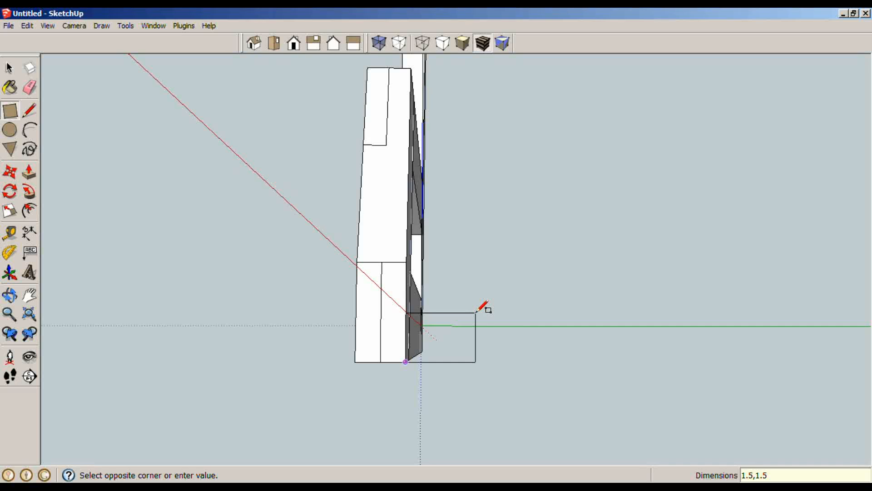
pyautogui.press('Return')
# Step: Extrude the square along the seat rail's inner face until it meets the rear upright's lower front corner
pyautogui.press('p')
pyautogui.click(431, 349)
pyautogui.moveTo(476, 340); pyautogui.dragTo(253, 362, button='middle')
pyautogui.keyDown('shift'); pyautogui.moveTo(621, 325); pyautogui.dragTo(273, 360, button='middle'); pyautogui.keyUp('shift')
pyautogui.scroll(2, 334, 352)
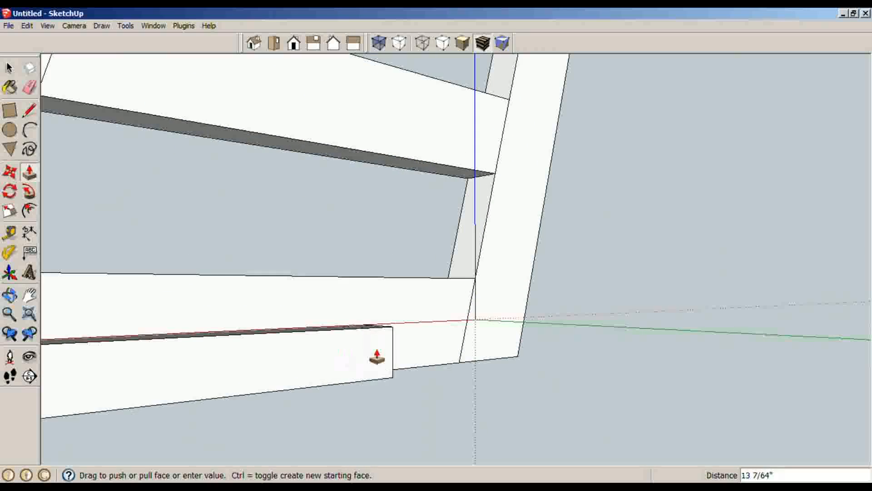
pyautogui.moveTo(377, 357); pyautogui.dragTo(317, 340, button='middle')
pyautogui.moveTo(463, 368); pyautogui.dragTo(413, 313, button='middle')
pyautogui.press('space')
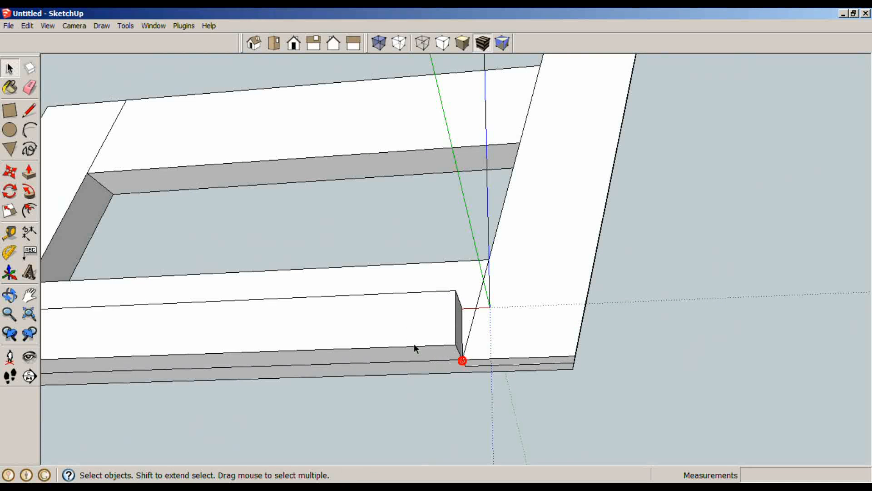
pyautogui.scroll(-5, 407, 326)
pyautogui.moveTo(428, 299); pyautogui.dragTo(337, 350)
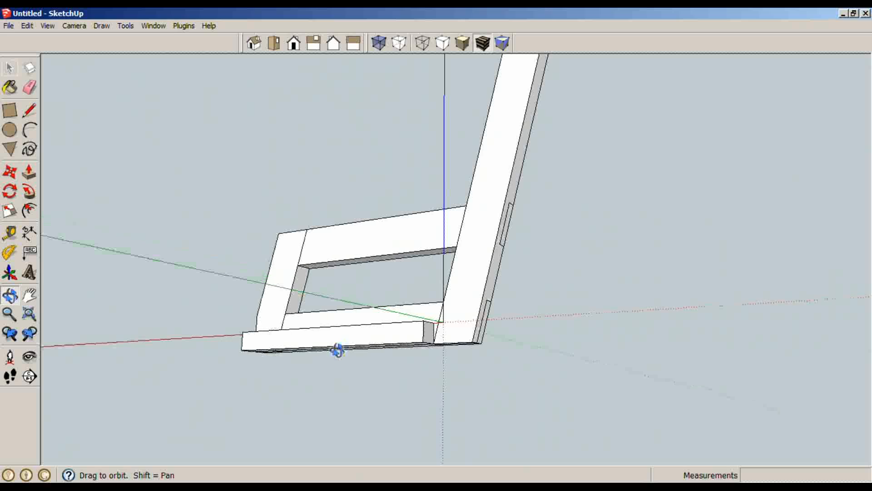
pyautogui.press('space')
# Step: Place a guide line 1.5 inches out from the inner edge of the rear upright's top end
pyautogui.moveTo(594, 185); pyautogui.dragTo(499, 290, button='middle')
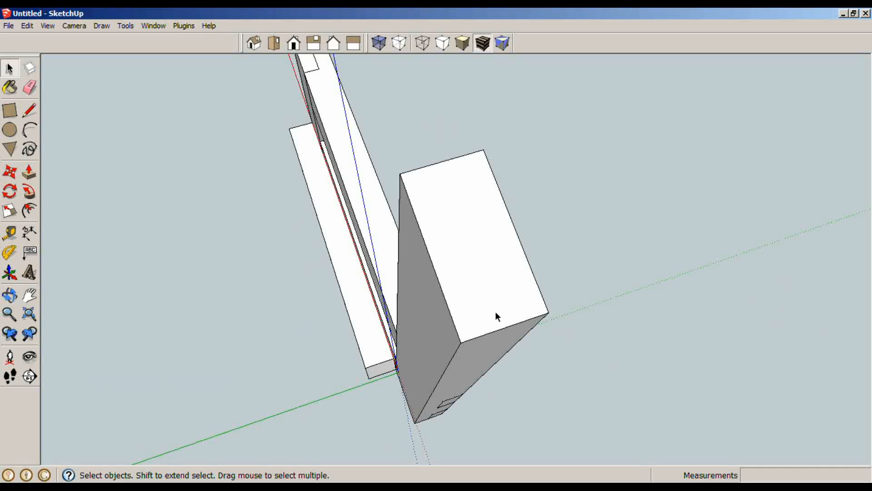
pyautogui.moveTo(495, 314); pyautogui.dragTo(354, 359, button='middle')
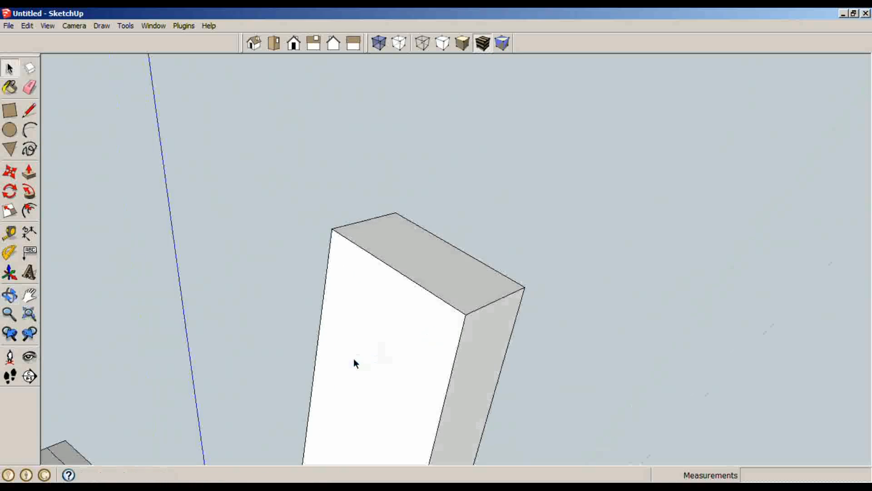
pyautogui.moveTo(481, 289); pyautogui.dragTo(395, 358, button='middle')
pyautogui.press('t')
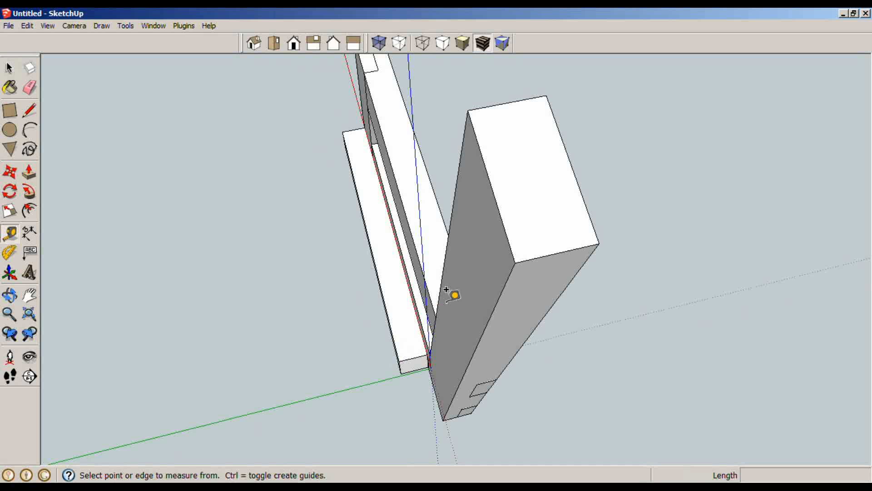
pyautogui.click(501, 221)
pyautogui.write('1')
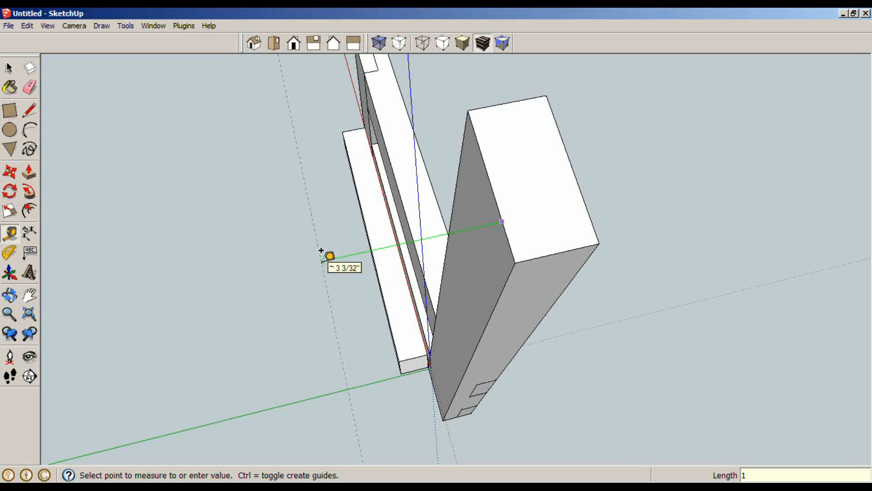
pyautogui.write('.5')
pyautogui.press('Return')
# Step: Add a guide line 1.5 inches in from the rear edge of the upright's top end and another along that edge
pyautogui.moveTo(547, 259); pyautogui.dragTo(532, 253, button='middle')
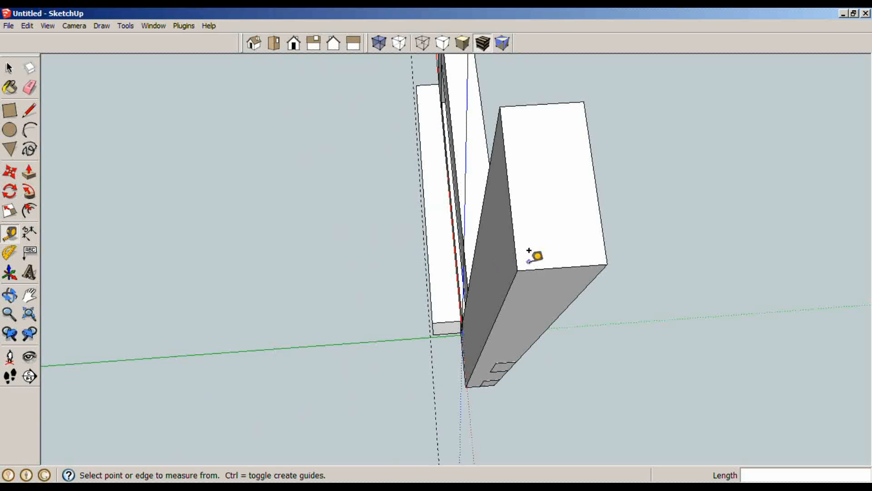
pyautogui.click(545, 256)
pyautogui.write('1')
pyautogui.press('Return')
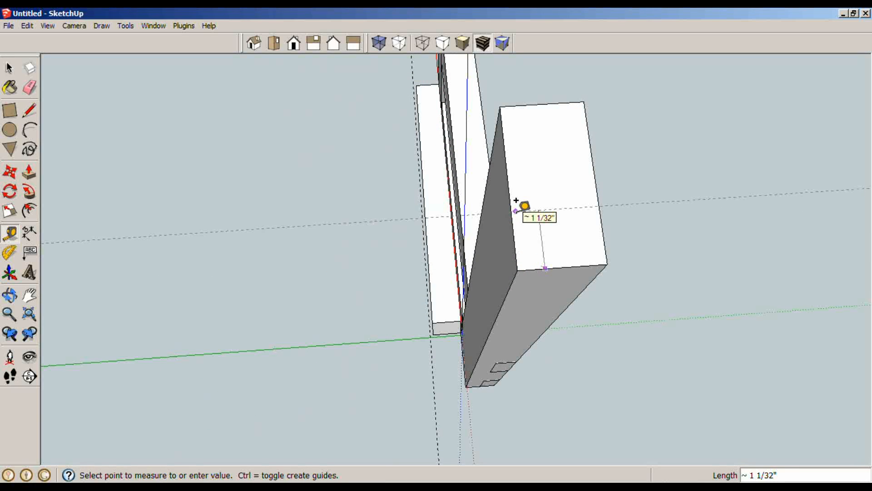
pyautogui.press('Return')
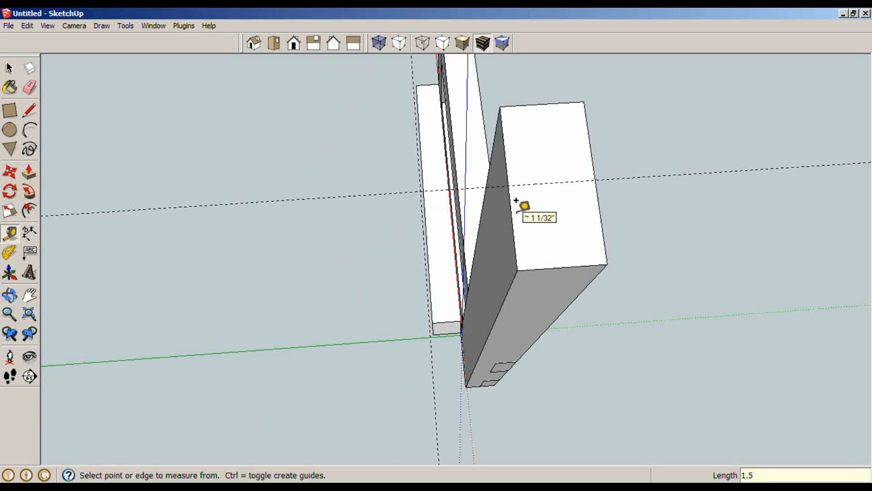
pyautogui.click(582, 262)
pyautogui.click(581, 256)
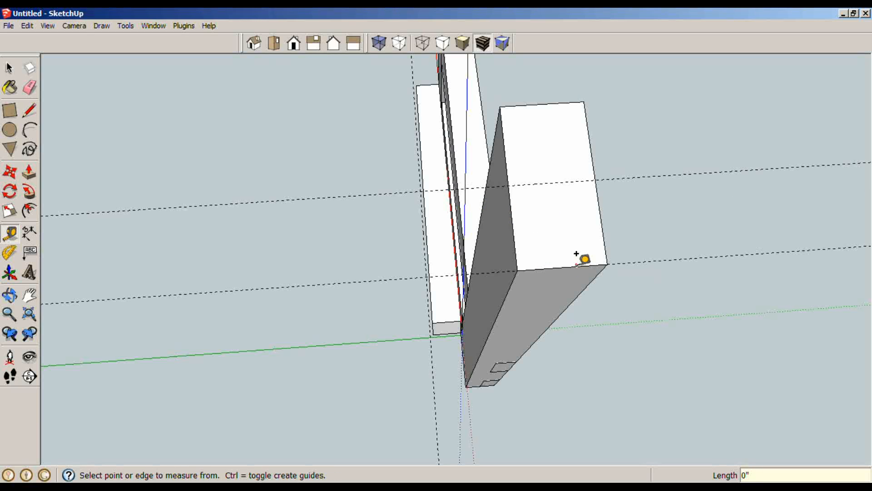
# Step: Draw a 1.5 by 1.5 inch square on the guide intersections against the upright's inner top edge and delete the guides
pyautogui.moveTo(581, 256); pyautogui.dragTo(687, 286, button='middle')
pyautogui.press('r')
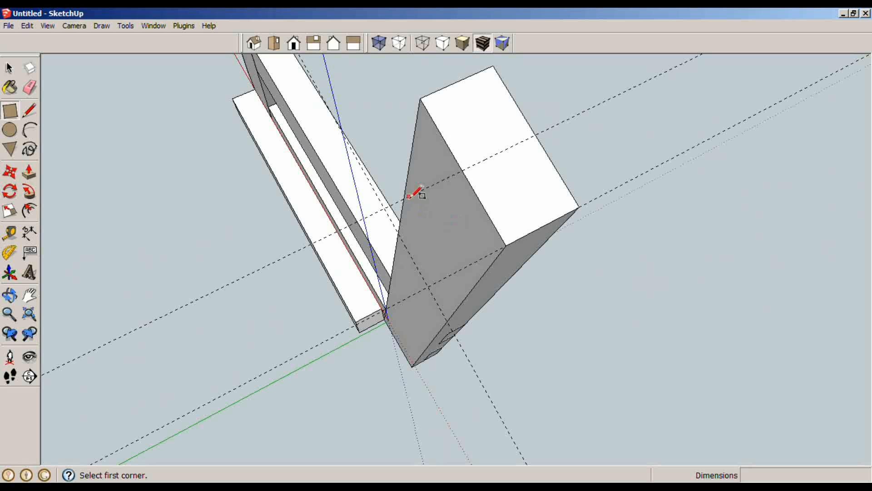
pyautogui.press('l')
pyautogui.click(461, 171)
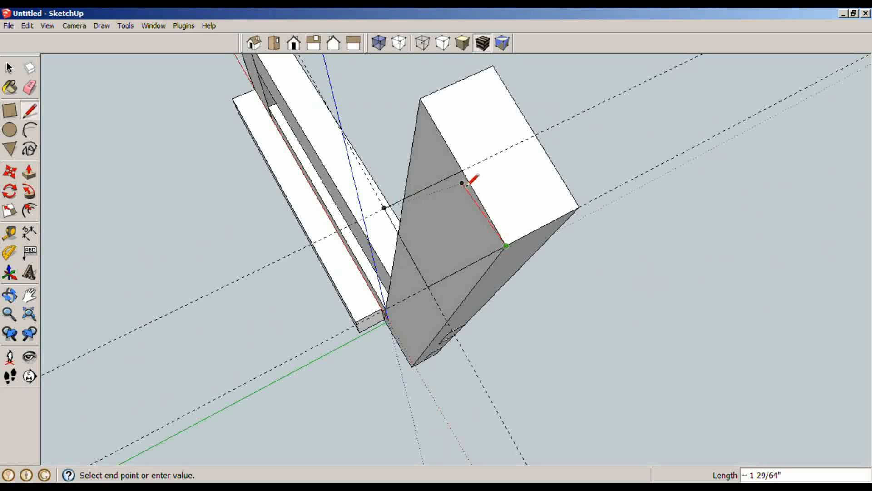
pyautogui.click(462, 172)
pyautogui.press('space')
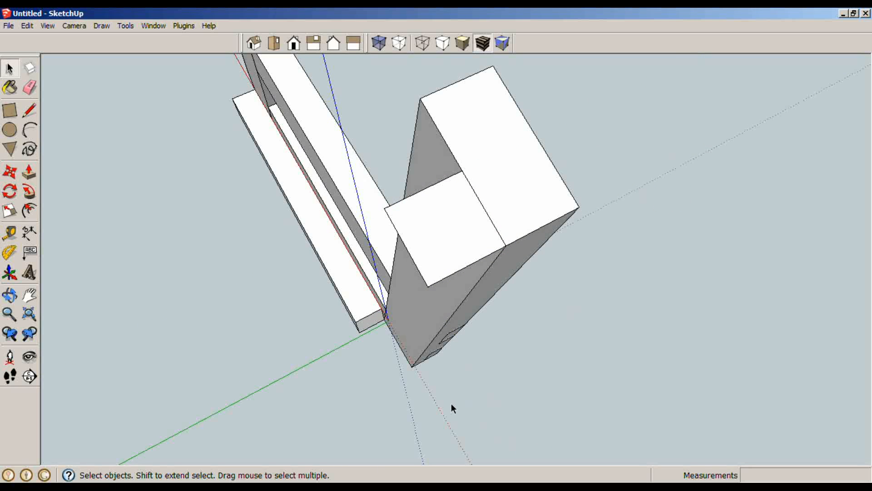
pyautogui.press('p')
pyautogui.moveTo(468, 245); pyautogui.dragTo(435, 316)
pyautogui.moveTo(402, 370); pyautogui.dragTo(448, 282, button='middle')
pyautogui.hotkey('ctrl', 'z')
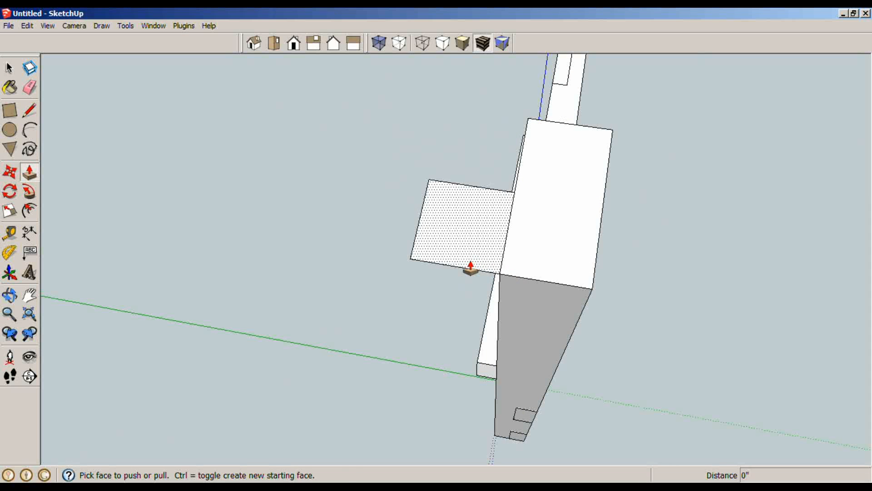
# Step: Extrude the square down the inner face of the rear upright until it passes the frame's lower edge
pyautogui.click(471, 240)
pyautogui.scroll(-3, 502, 386)
pyautogui.moveTo(503, 389); pyautogui.dragTo(391, 300, button='middle')
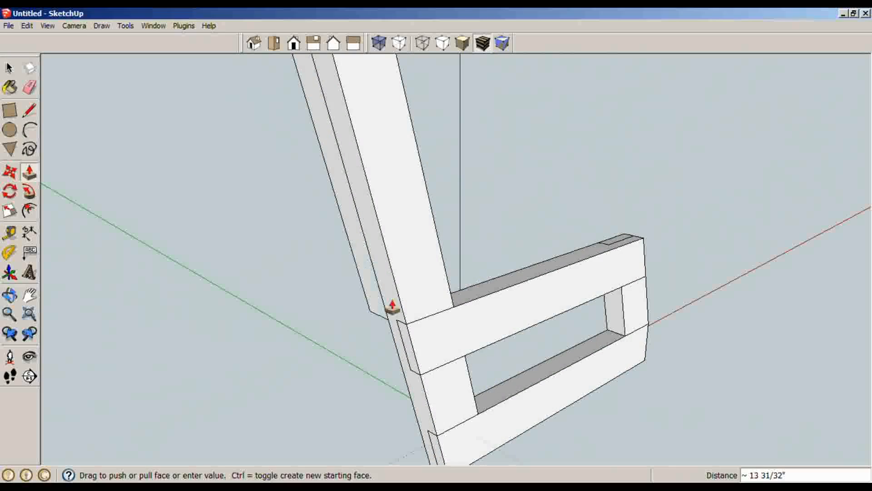
pyautogui.keyDown('shift'); pyautogui.moveTo(440, 400); pyautogui.dragTo(385, 223, button='middle'); pyautogui.keyUp('shift')
pyautogui.scroll(4, 380, 288)
pyautogui.moveTo(422, 331); pyautogui.dragTo(353, 243, button='middle')
pyautogui.click(353, 243)
# Step: Draw a line across the backrest strip along the frame's lower edge and push away the part hanging below it
pyautogui.press('l')
pyautogui.click(355, 159)
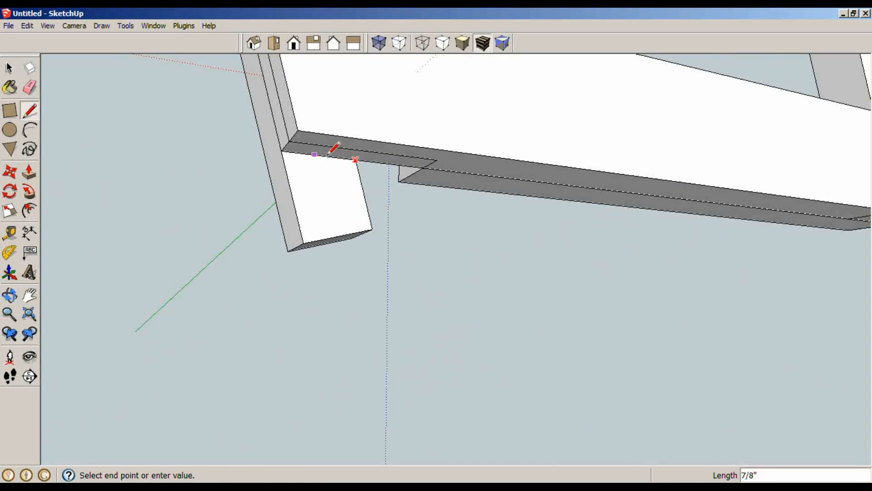
pyautogui.press('p')
pyautogui.click(306, 191)
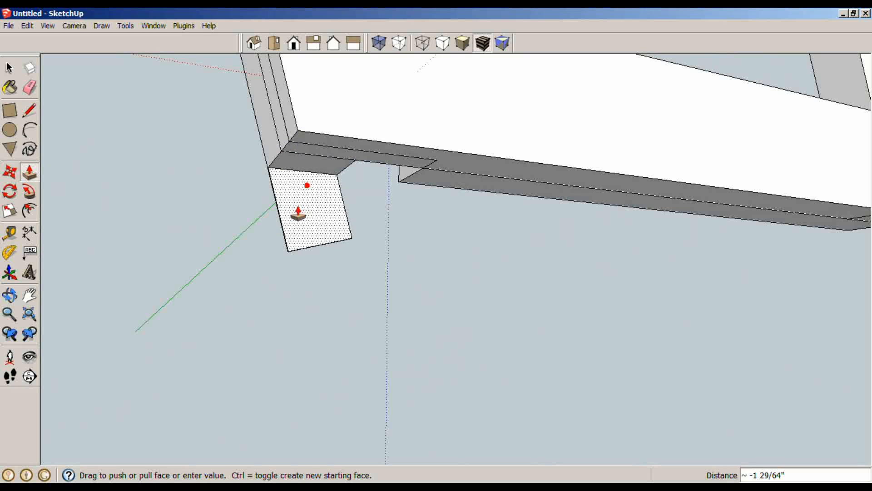
pyautogui.click(293, 219)
pyautogui.press('space')
# Step: Make the whole backrest support strip on the rear upright a component
pyautogui.scroll(-3, 287, 222)
pyautogui.moveTo(287, 222); pyautogui.dragTo(512, 255, button='middle')
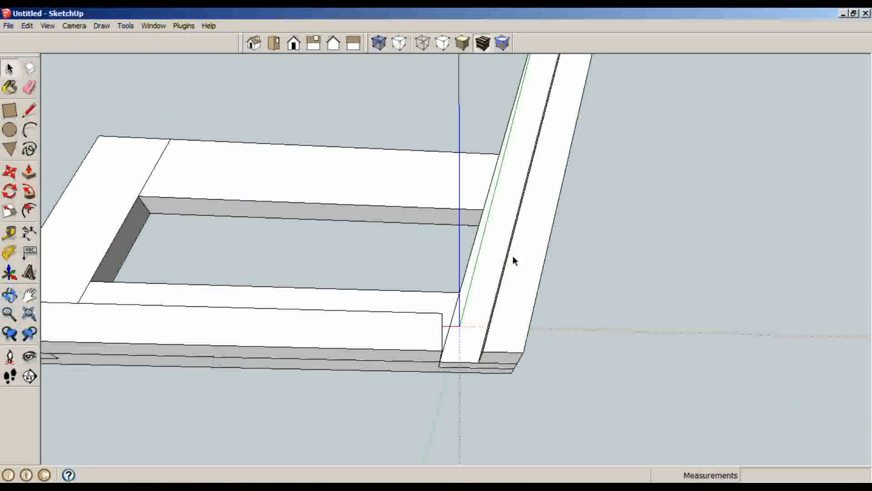
pyautogui.tripleClick(519, 293)
pyautogui.press('g')
pyautogui.press('Return')
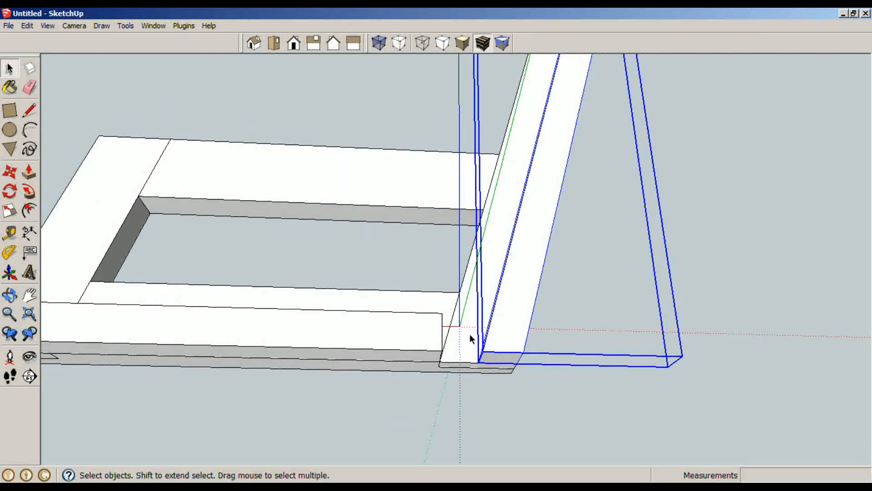
# Step: Extend the rear end of the seat support strip until it meets the backrest strip's lower front corner
pyautogui.scroll(3, 470, 334)
pyautogui.moveTo(470, 334); pyautogui.dragTo(347, 348, button='middle')
pyautogui.scroll(2, 363, 351)
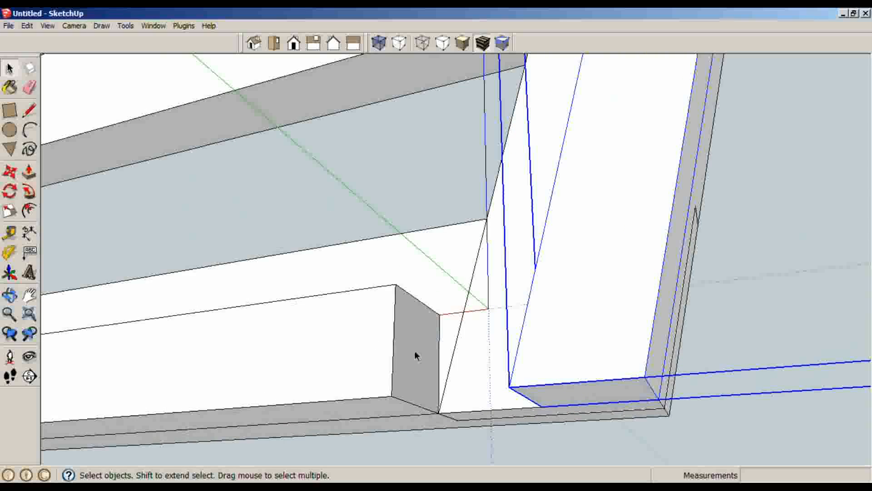
pyautogui.press('p')
pyautogui.moveTo(409, 356); pyautogui.dragTo(506, 390)
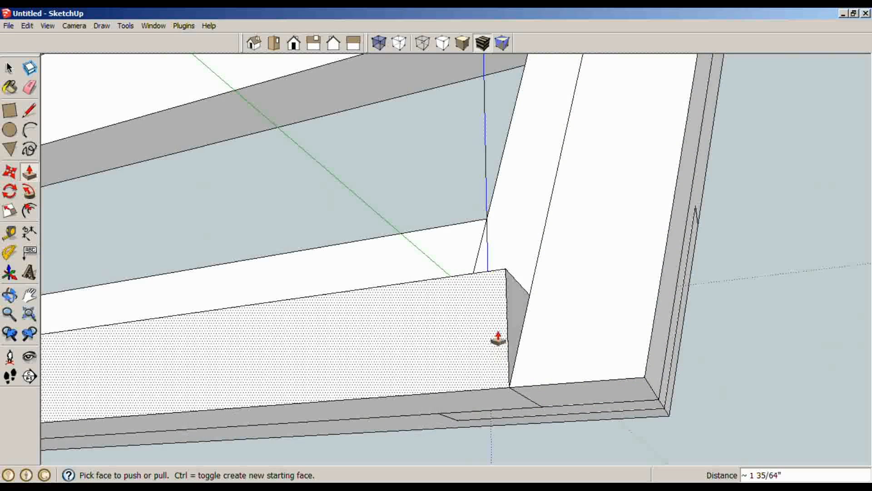
pyautogui.moveTo(498, 338); pyautogui.dragTo(581, 407, button='middle')
pyautogui.press('space')
pyautogui.press('l')
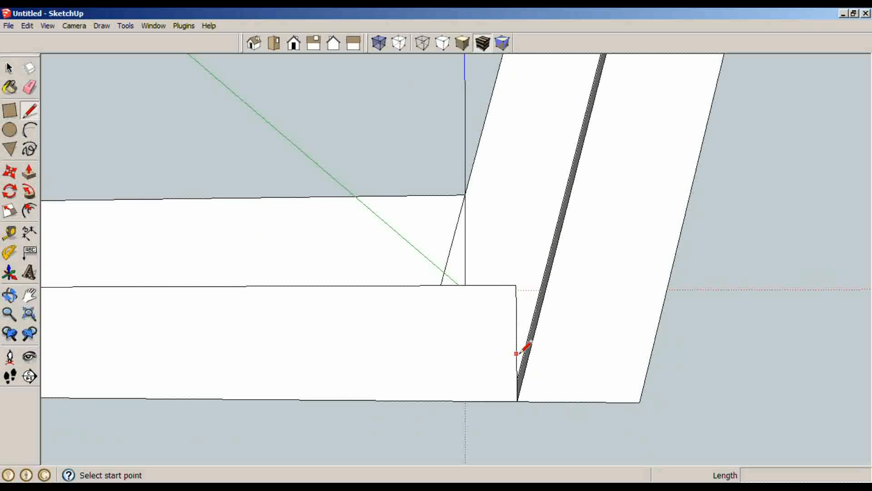
pyautogui.click(516, 286)
pyautogui.click(551, 286)
pyautogui.press('space')
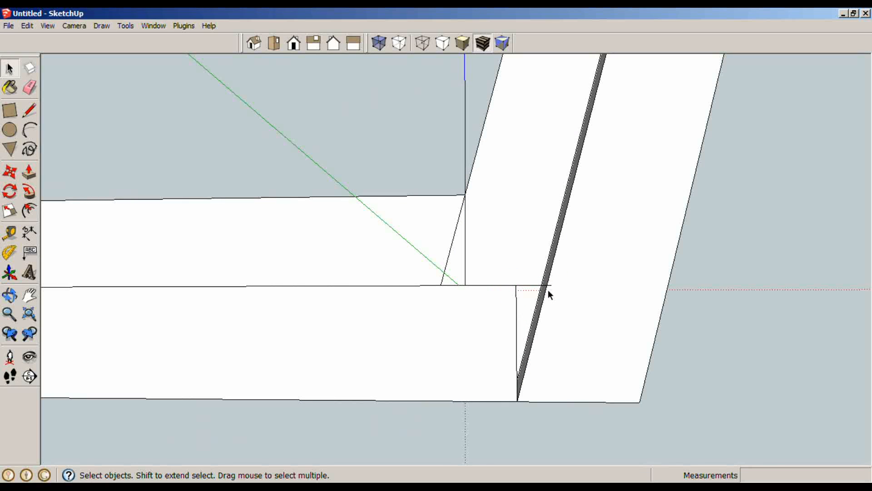
# Step: Draw a line closing the triangular gap between the seat strip and the backrest strip and extrude that face 1.5 inches
pyautogui.press('l')
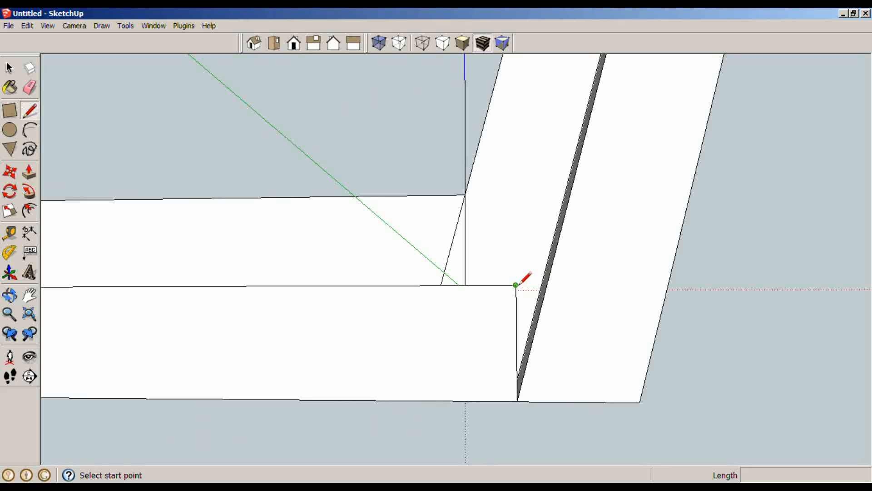
pyautogui.click(516, 285)
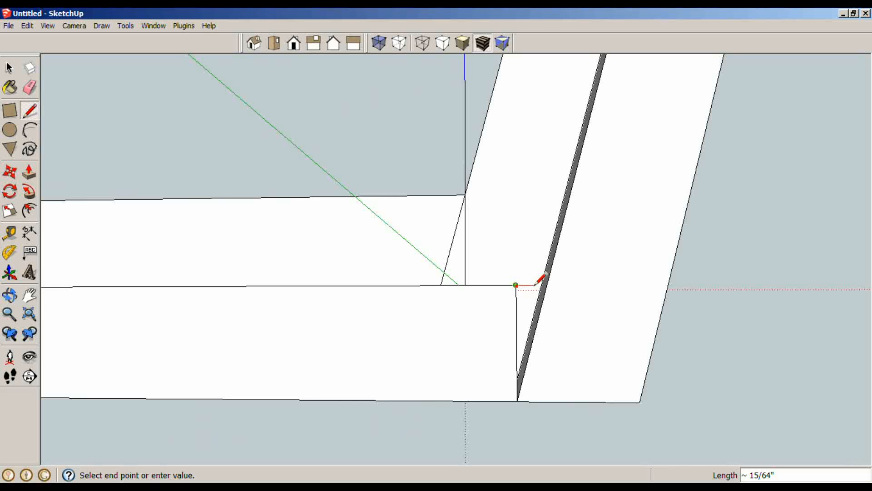
pyautogui.click(514, 388)
pyautogui.moveTo(522, 394); pyautogui.dragTo(463, 387, button='middle')
pyautogui.press('p')
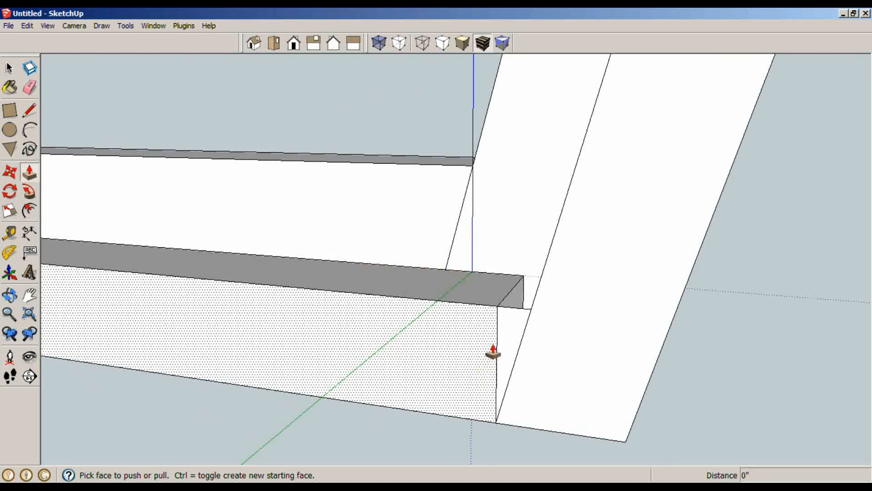
pyautogui.click(493, 351)
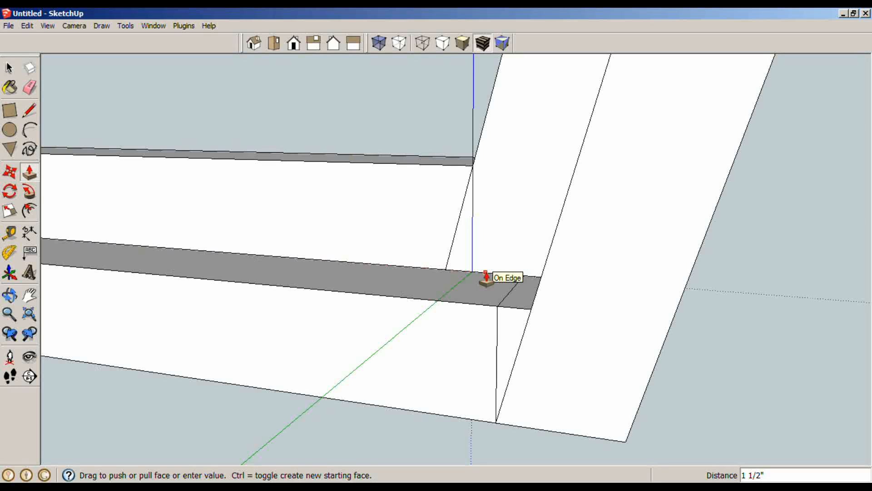
pyautogui.click(486, 277)
# Step: Erase the leftover edges between the seat strip and its angled end
pyautogui.press('space')
pyautogui.moveTo(507, 329); pyautogui.dragTo(527, 328)
pyautogui.press('Delete')
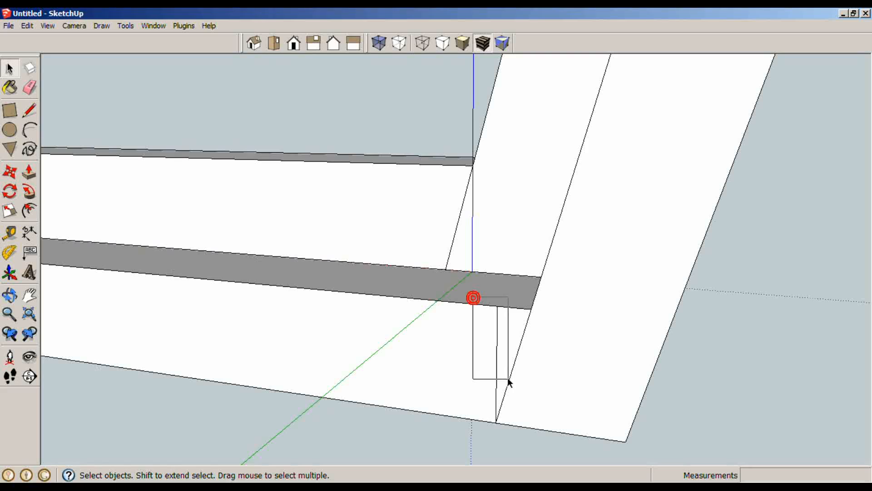
pyautogui.moveTo(506, 441); pyautogui.dragTo(506, 441)
pyautogui.press('Delete')
pyautogui.moveTo(506, 441); pyautogui.dragTo(547, 218, button='middle')
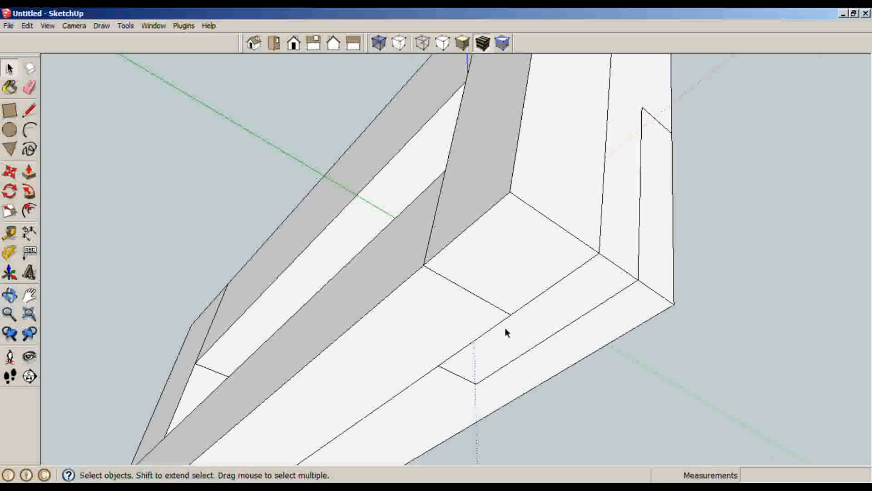
pyautogui.moveTo(506, 328); pyautogui.dragTo(299, 301, button='middle')
pyautogui.moveTo(513, 254); pyautogui.dragTo(809, 377, button='middle')
# Step: Make the whole seat support strip along the bottom rail a component and deselect it
pyautogui.moveTo(354, 255); pyautogui.dragTo(493, 328, button='middle')
pyautogui.keyDown('shift'); pyautogui.moveTo(722, 382); pyautogui.dragTo(748, 391, button='middle'); pyautogui.keyUp('shift')
pyautogui.scroll(-3, 247, 295)
pyautogui.keyDown('shift'); pyautogui.moveTo(247, 295); pyautogui.dragTo(593, 387, button='middle'); pyautogui.keyUp('shift')
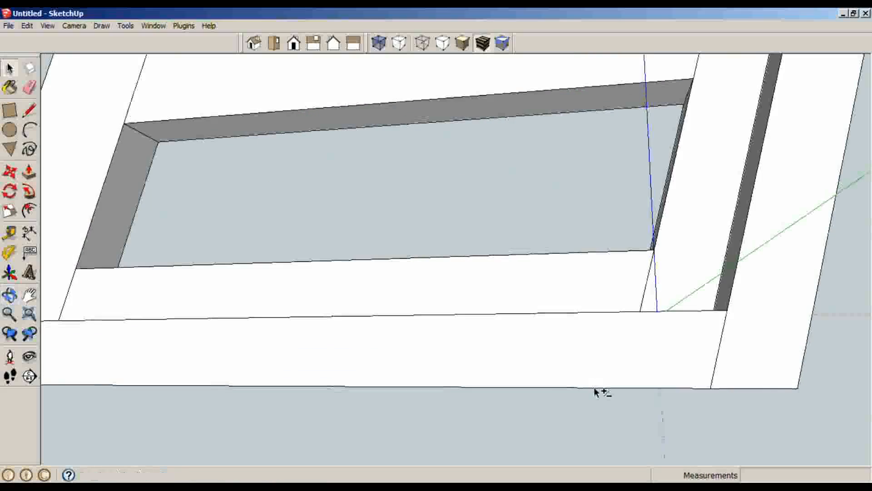
pyautogui.scroll(-3, 423, 357)
pyautogui.click(417, 356)
pyautogui.moveTo(417, 356); pyautogui.dragTo(420, 443, button='middle')
pyautogui.press('g')
pyautogui.press('Return')
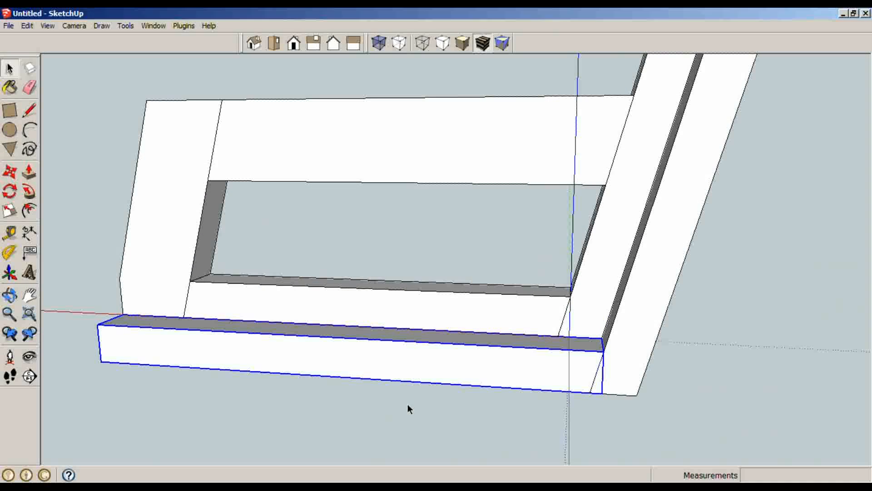
pyautogui.click(394, 406)
# Step: Unhide all the hidden seat and backrest slats
pyautogui.moveTo(381, 411); pyautogui.dragTo(652, 355, button='middle')
pyautogui.scroll(-3, 356, 356)
pyautogui.moveTo(356, 356); pyautogui.dragTo(490, 366, button='middle')
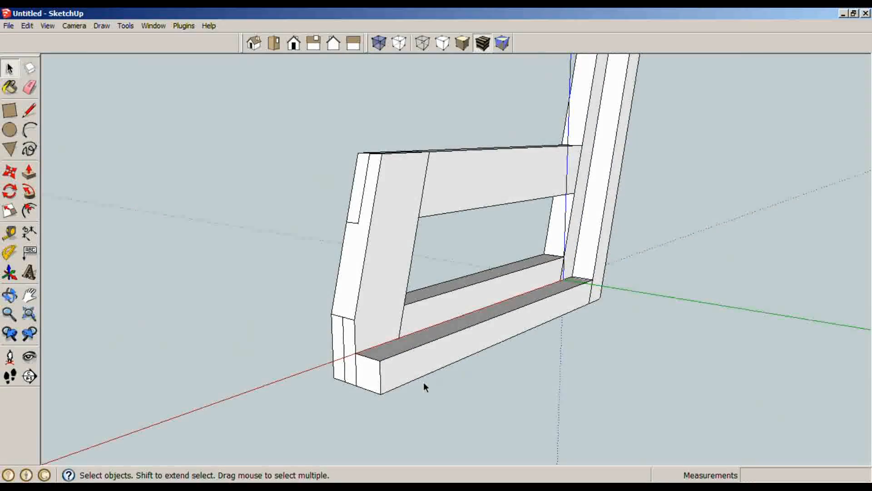
pyautogui.moveTo(424, 385); pyautogui.dragTo(463, 204, button='middle')
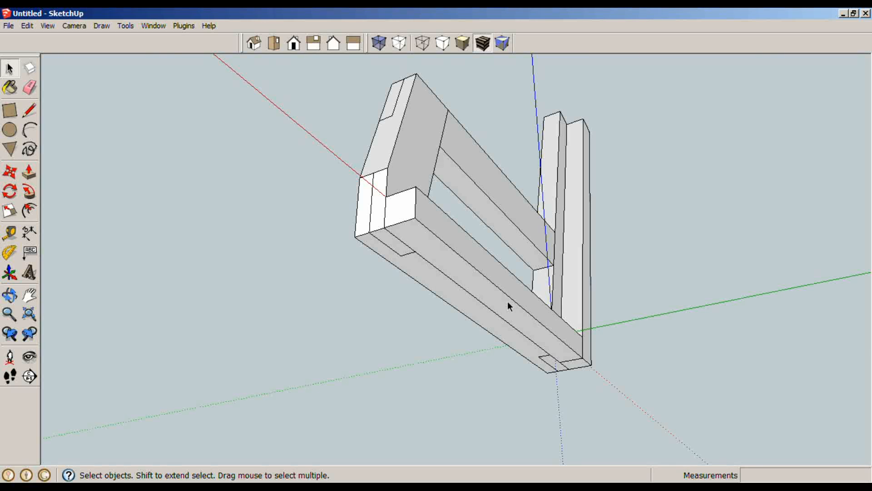
pyautogui.scroll(-4, 514, 350)
pyautogui.moveTo(479, 325); pyautogui.dragTo(587, 472, button='middle')
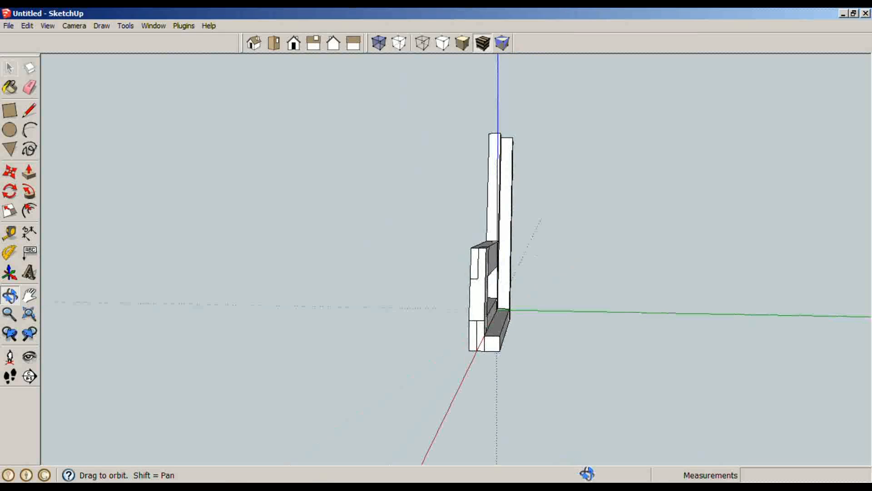
pyautogui.click(30, 28)
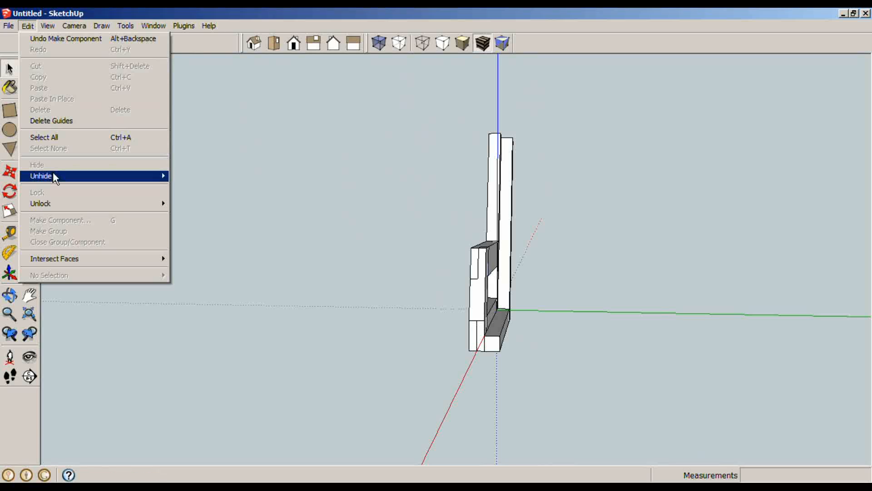
pyautogui.click(186, 198)
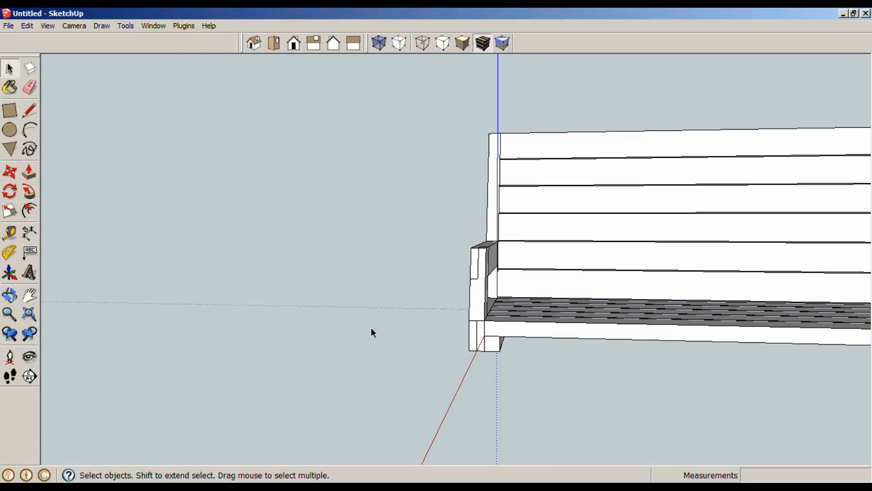
# Step: Copy the complete side frame with its support strips 48 inches along the green axis to the other end of the seat
pyautogui.moveTo(370, 327); pyautogui.dragTo(293, 172, button='middle')
pyautogui.moveTo(282, 126); pyautogui.dragTo(425, 414)
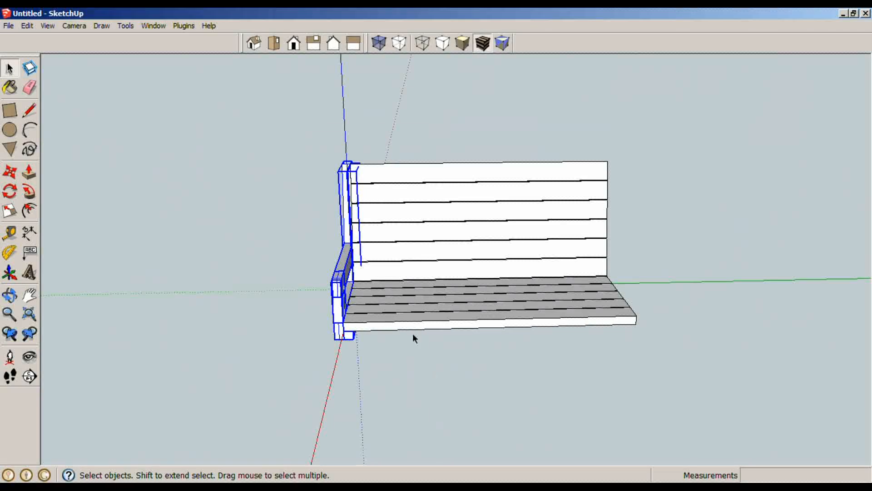
pyautogui.scroll(3, 482, 314)
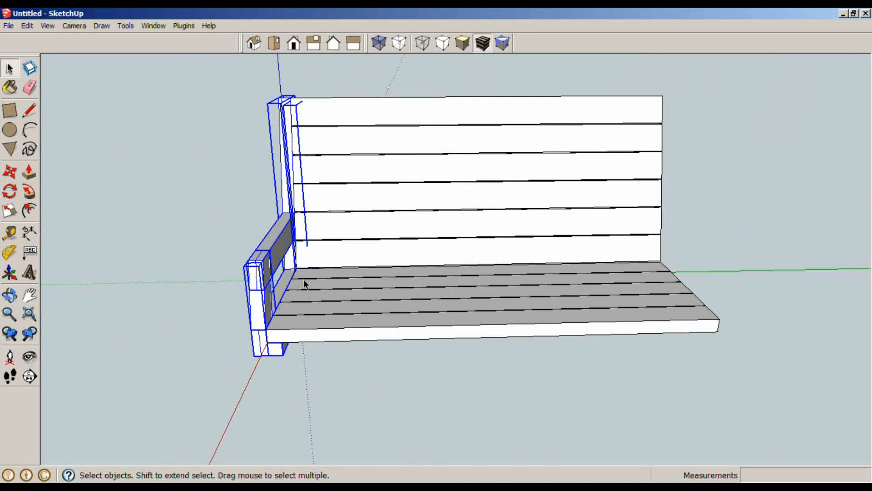
pyautogui.press('m')
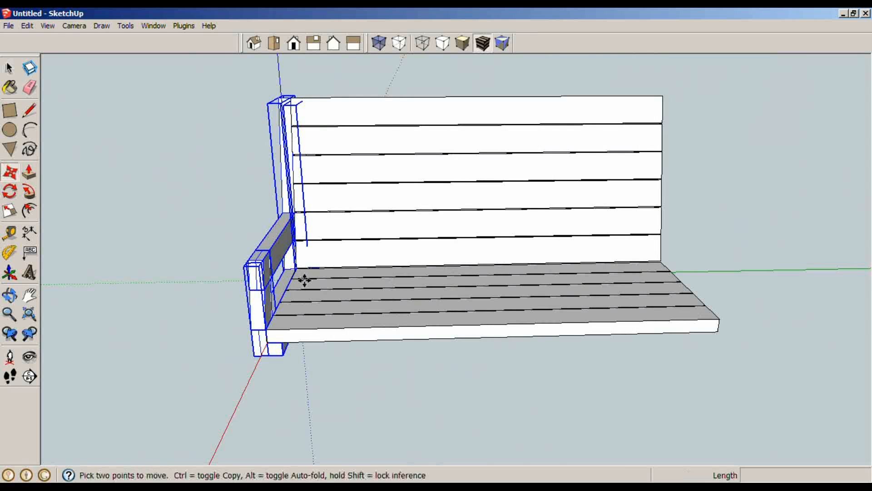
pyautogui.press('ctrl')
pyautogui.click(269, 329)
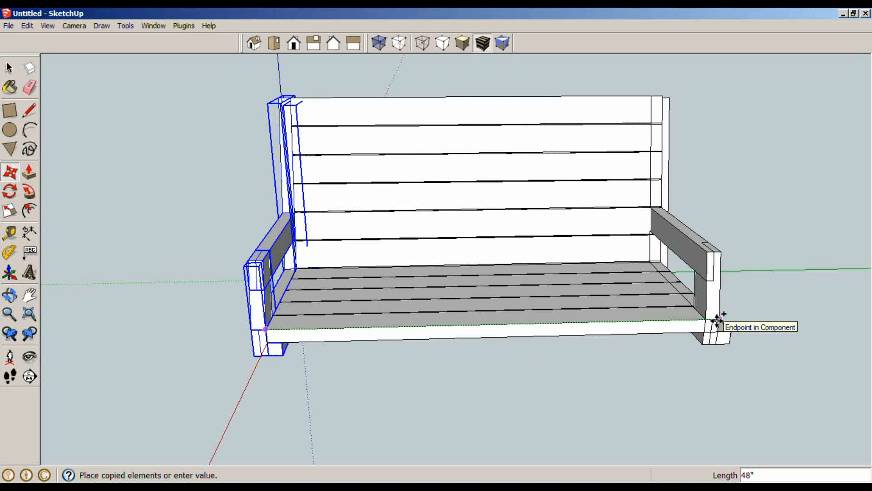
pyautogui.click(717, 320)
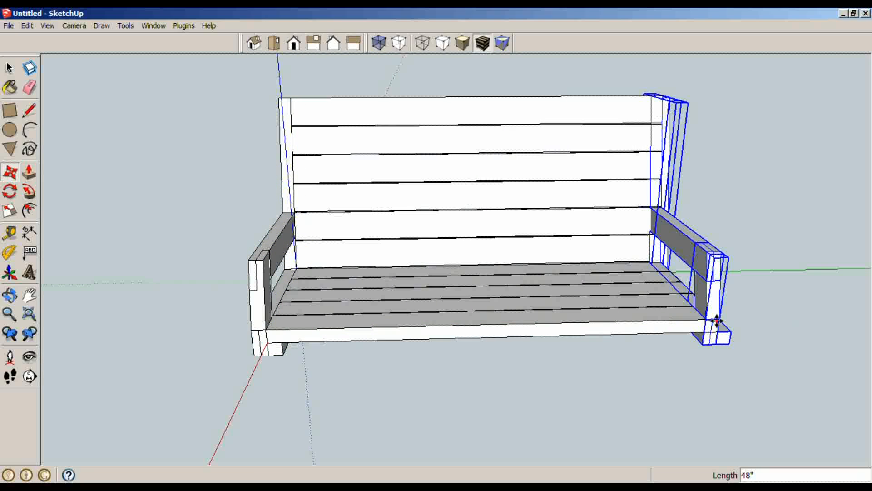
# Step: Flip the copied side frame along the green direction and deselect it
pyautogui.rightClick(696, 254)
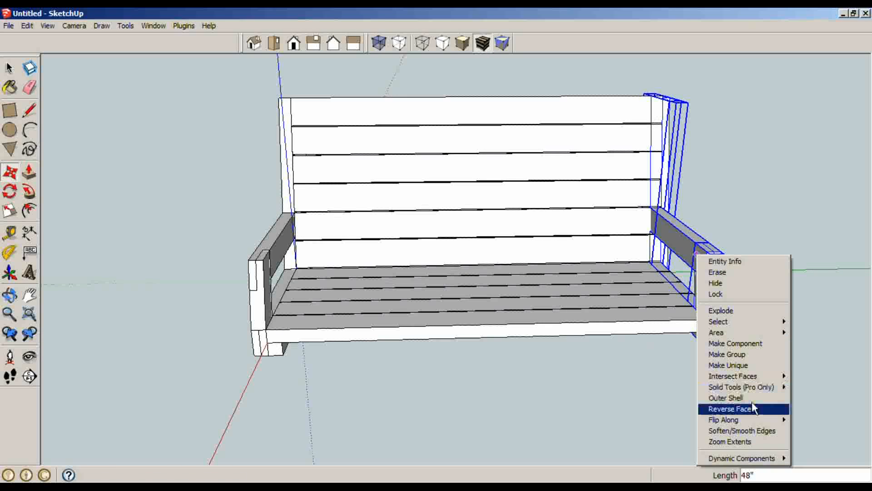
pyautogui.moveTo(757, 419)
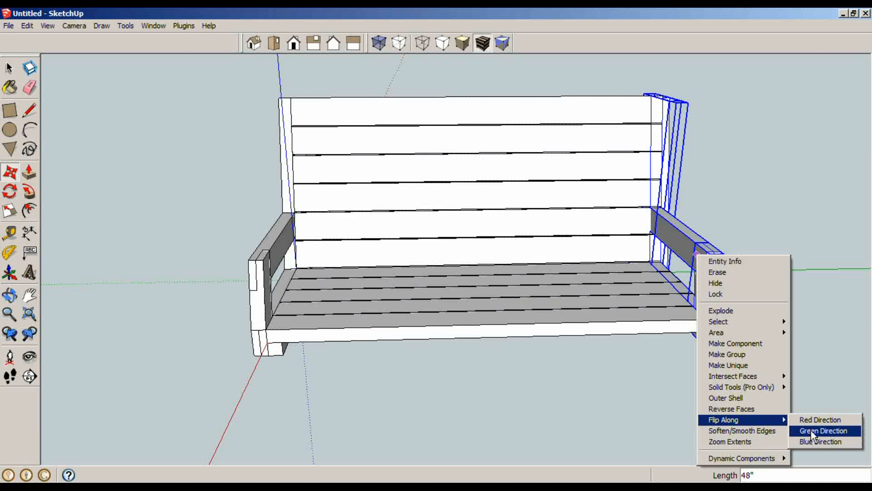
pyautogui.click(814, 431)
pyautogui.press('space')
pyautogui.click(775, 345)
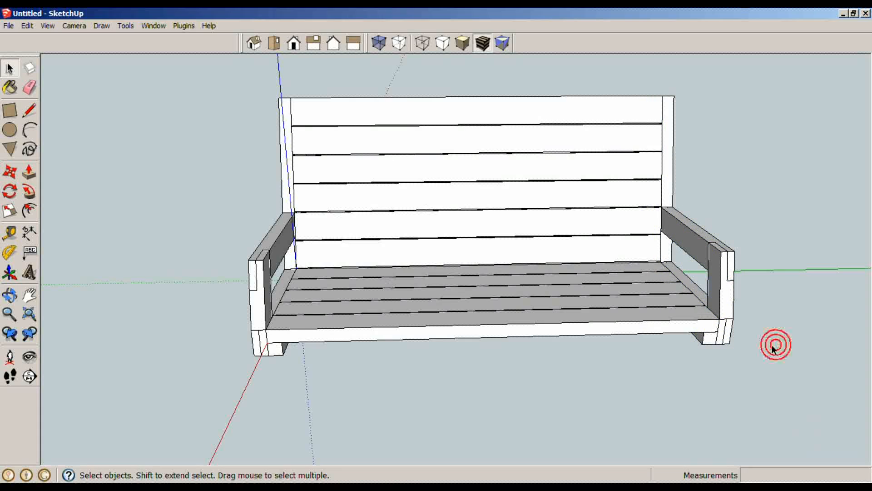
pyautogui.moveTo(775, 344); pyautogui.dragTo(514, 288, button='middle')
pyautogui.scroll(-2, 513, 286)
pyautogui.scroll(2, 509, 287)
pyautogui.moveTo(458, 271); pyautogui.dragTo(583, 277, button='middle')
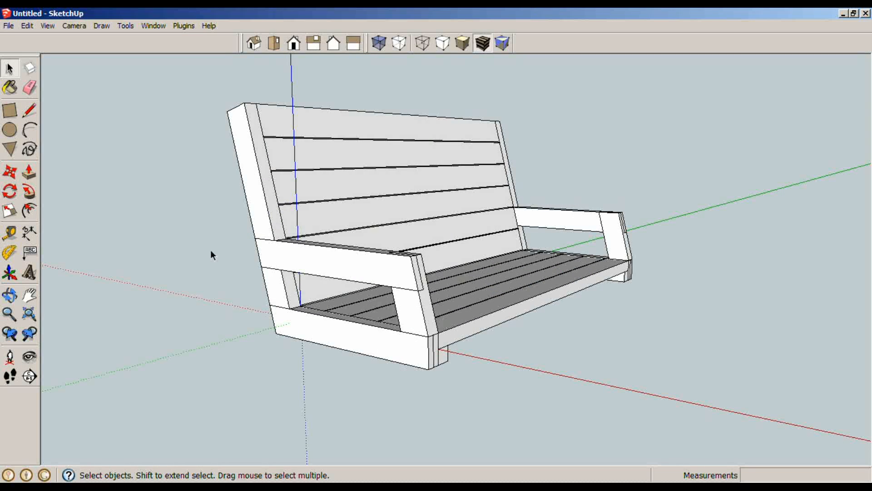
# Step: Import Eye Bolt_.skp from the bench swing folder and place it beside the near side frame's bottom rail
pyautogui.click(8, 26)
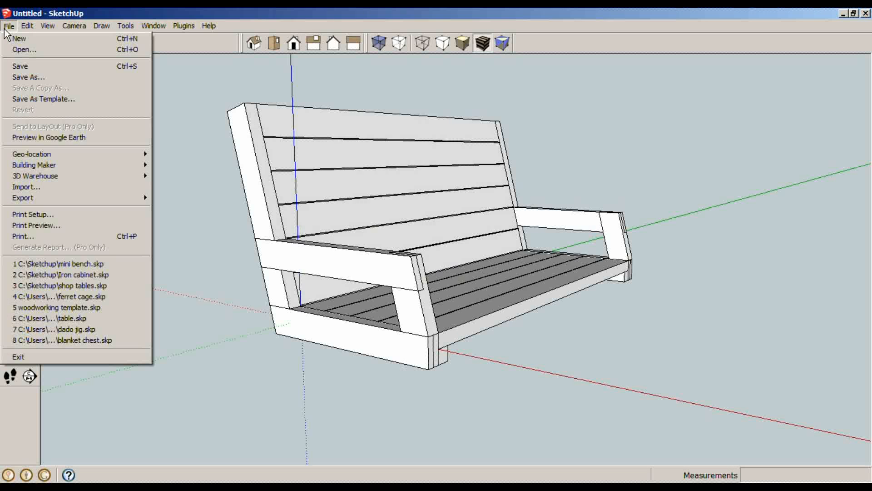
pyautogui.click(47, 188)
pyautogui.click(308, 222)
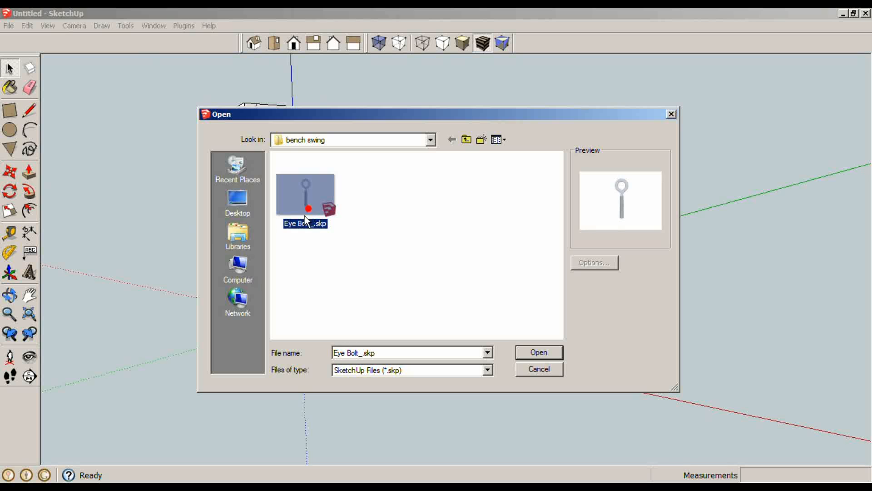
pyautogui.click(522, 353)
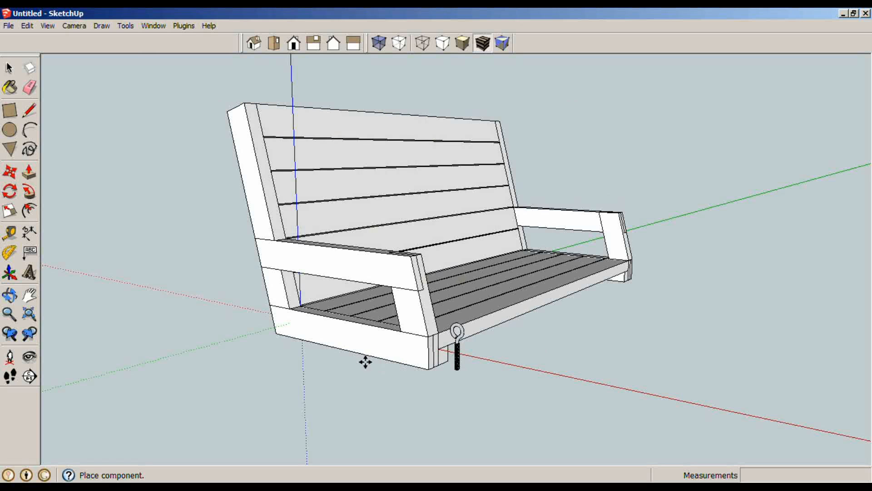
pyautogui.click(329, 359)
pyautogui.moveTo(465, 362); pyautogui.dragTo(426, 309, button='middle')
# Step: Rotate the eye bolt about the green axis so that it lies flat along the red axis
pyautogui.press('m')
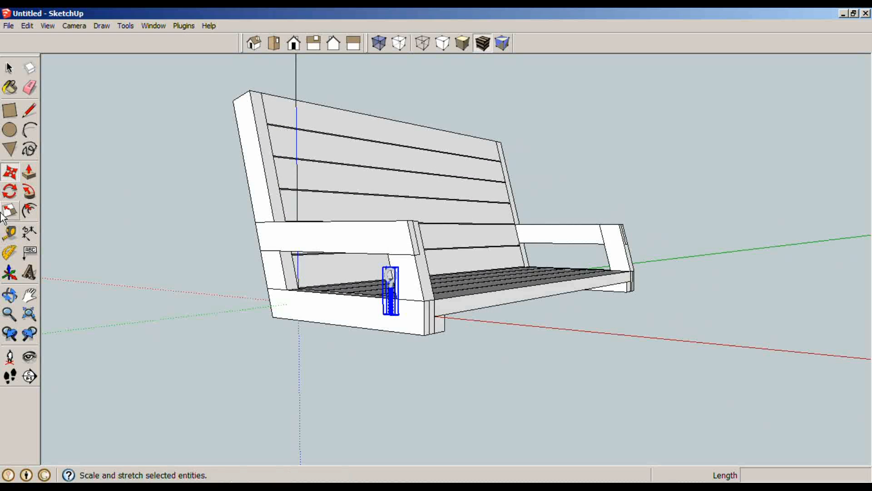
pyautogui.click(10, 192)
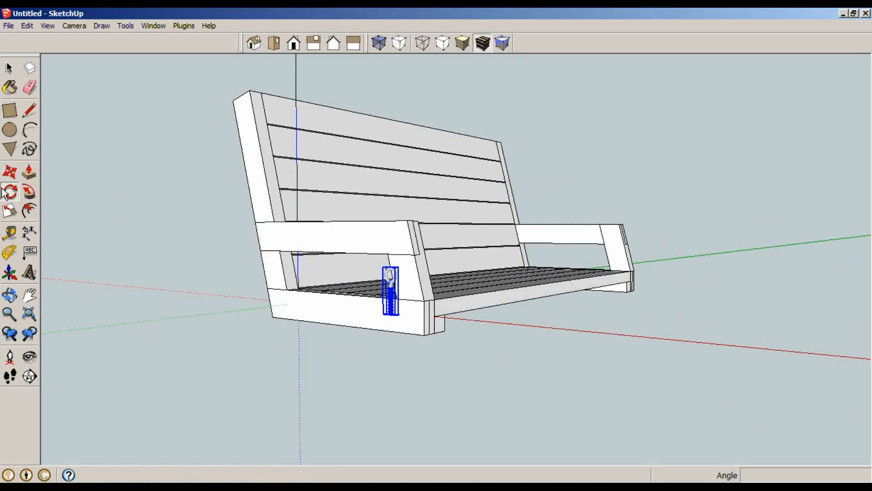
pyautogui.click(420, 323)
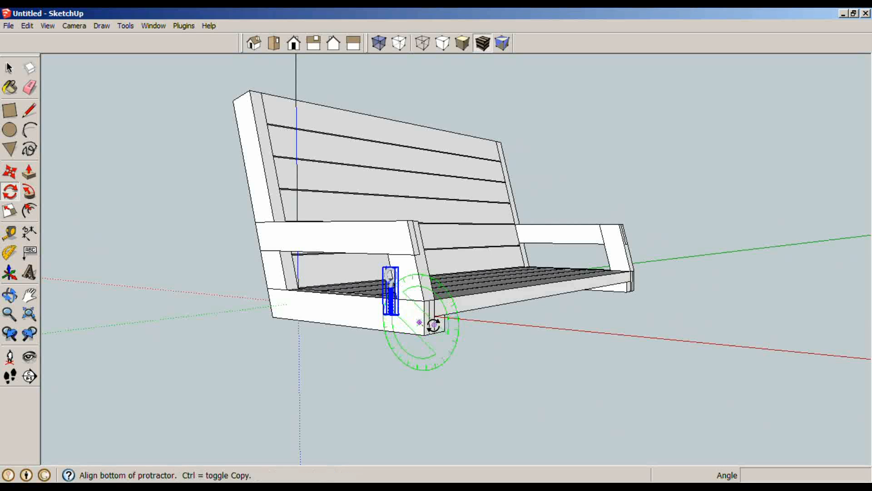
pyautogui.click(527, 334)
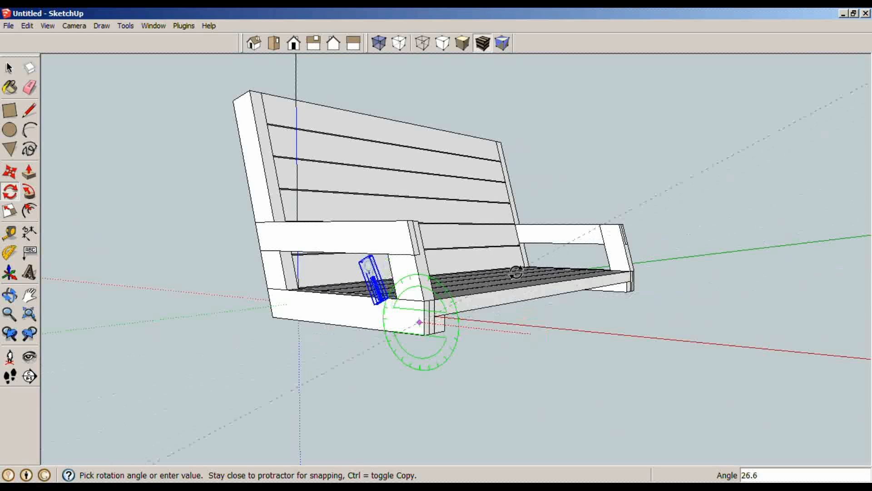
pyautogui.click(420, 182)
pyautogui.moveTo(384, 351); pyautogui.dragTo(239, 378, button='middle')
# Step: Rotate the eye bolt 90 degrees about the blue axis so that its threaded end points at the side frame
pyautogui.click(238, 361)
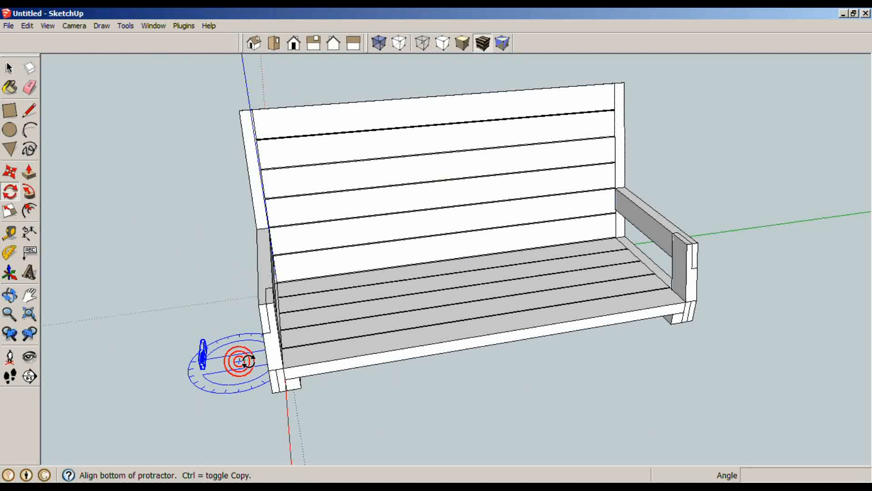
pyautogui.click(236, 282)
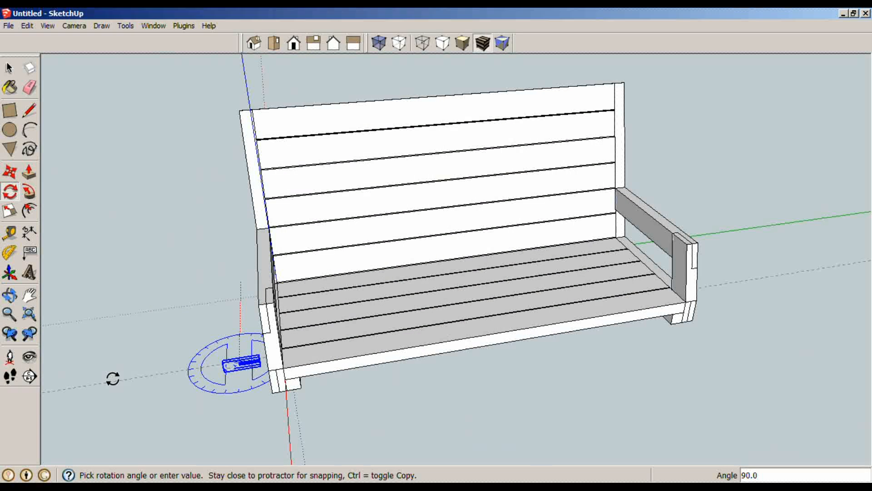
pyautogui.click(112, 378)
pyautogui.press('space')
# Step: Move the eye bolt by the start of its threads to the lower front corner of the side frame's bottom rail
pyautogui.scroll(5, 205, 377)
pyautogui.press('m')
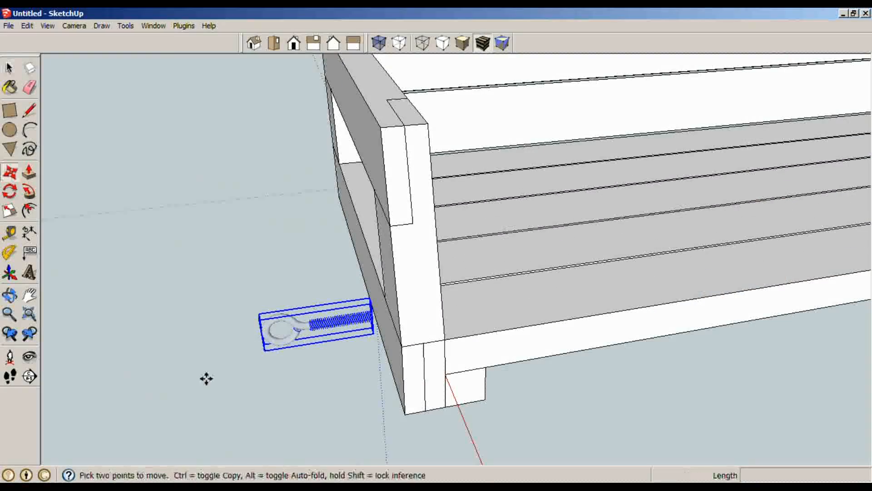
pyautogui.click(311, 328)
pyautogui.scroll(5, 359, 366)
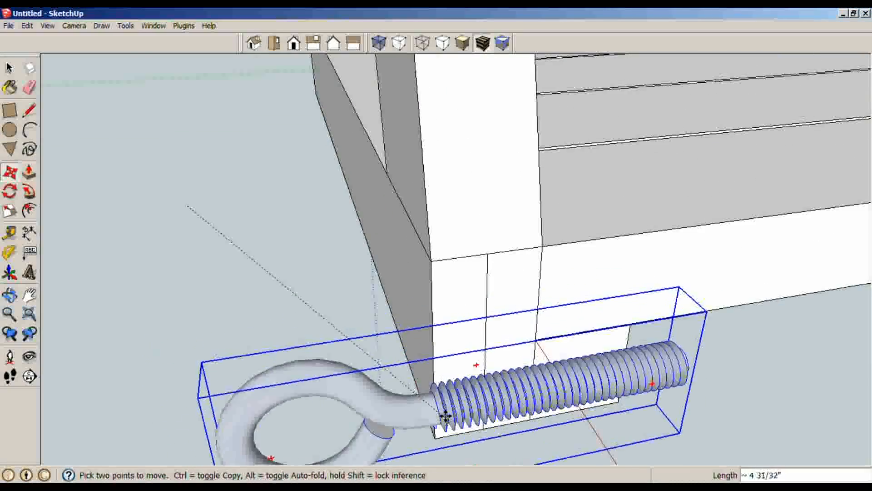
pyautogui.moveTo(445, 416); pyautogui.dragTo(701, 94, button='middle')
pyautogui.moveTo(694, 142); pyautogui.dragTo(412, 191, button='middle')
pyautogui.scroll(-4, 547, 177)
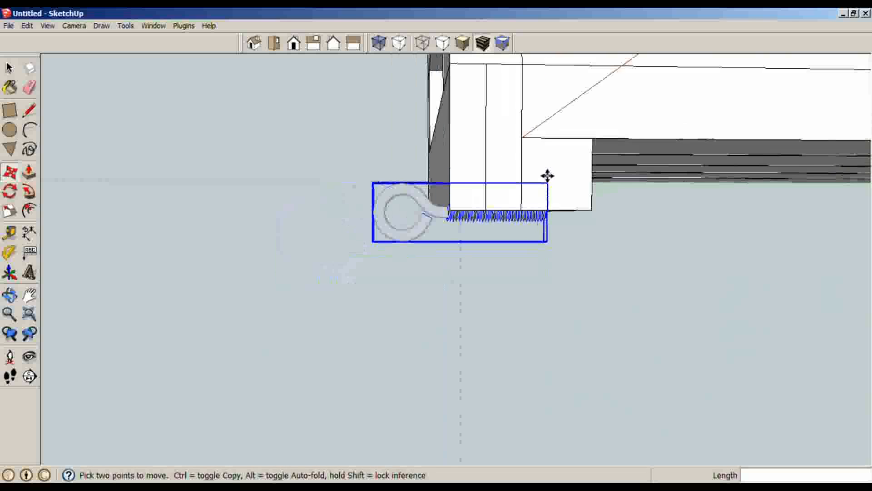
pyautogui.keyDown('shift'); pyautogui.moveTo(547, 176); pyautogui.dragTo(502, 265, button='middle'); pyautogui.keyUp('shift')
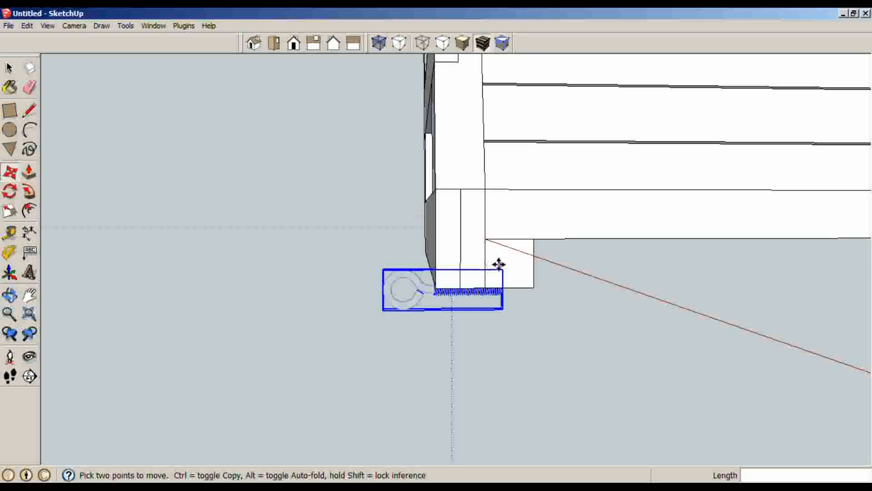
# Step: Raise the eye bolt about 27/32 inch along the blue axis and shift it about 1 25/64 inches back along the red axis
pyautogui.click(604, 327)
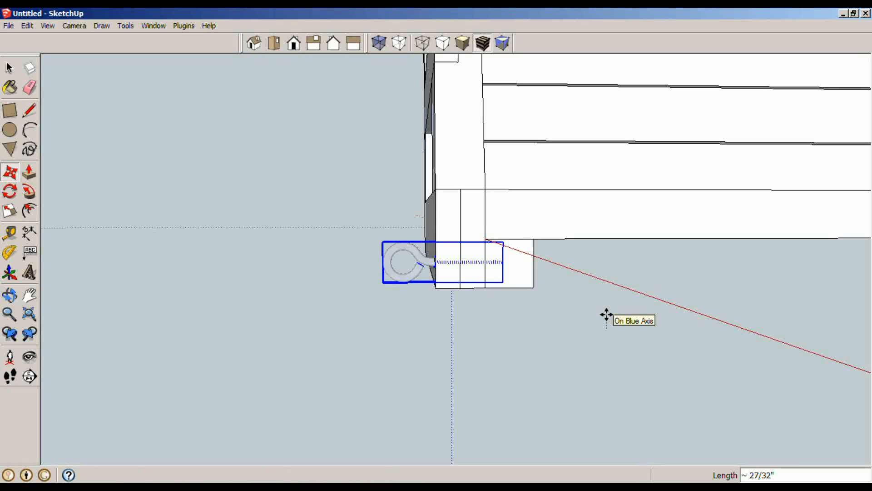
pyautogui.moveTo(605, 313); pyautogui.dragTo(684, 331, button='middle')
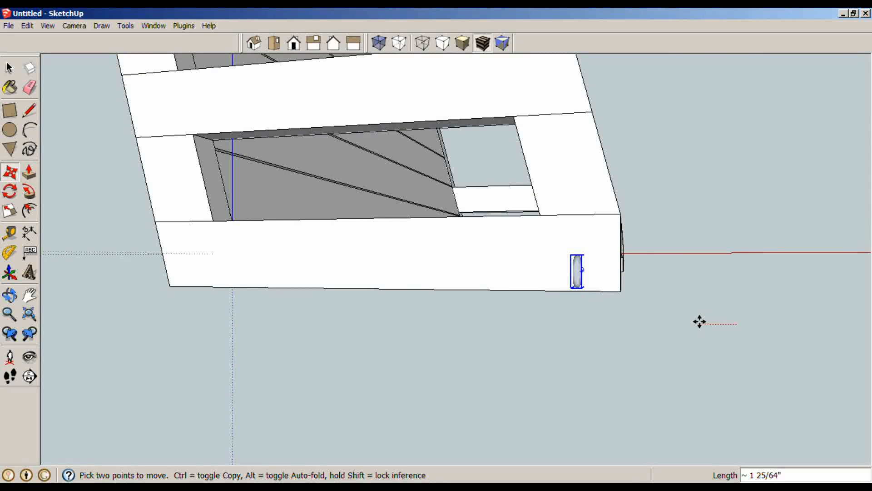
pyautogui.moveTo(700, 320); pyautogui.dragTo(735, 322, button='middle')
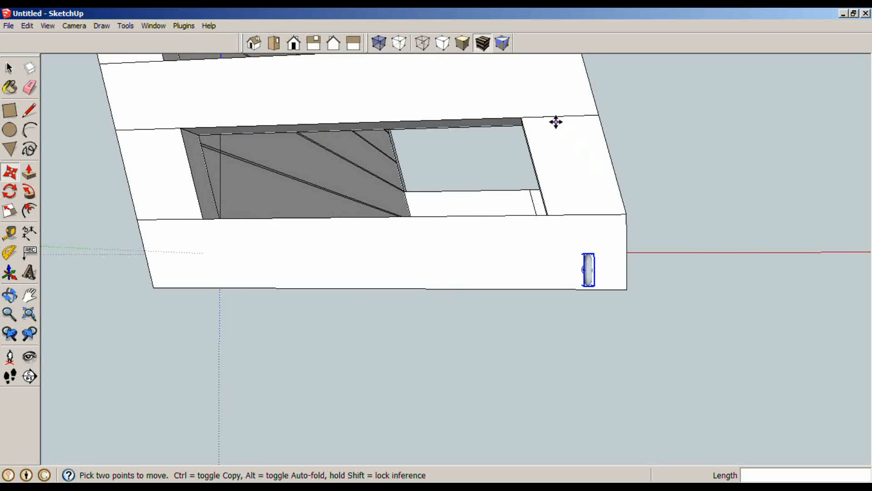
pyautogui.press('space')
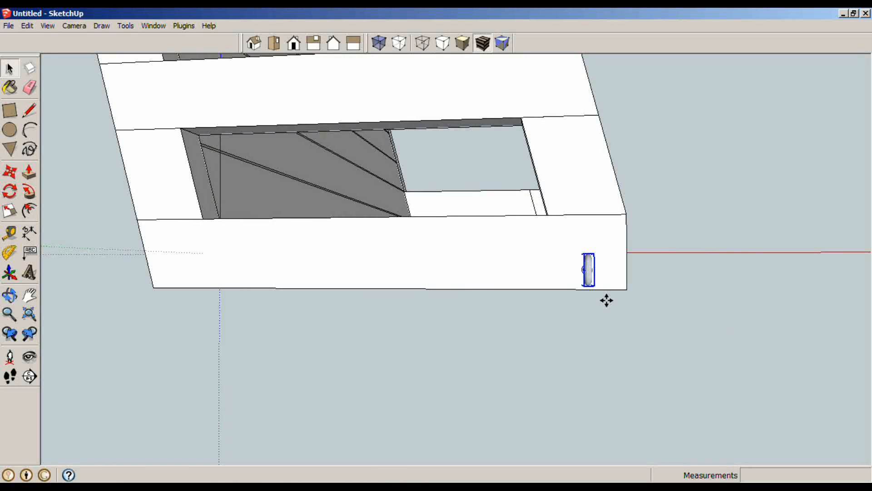
# Step: Copy the eye bolt from the bottom rail's front corner to the upper end of the same side frame's back post
pyautogui.press('m')
pyautogui.click(626, 288)
pyautogui.moveTo(603, 275); pyautogui.dragTo(575, 377, button='middle')
pyautogui.moveTo(492, 205); pyautogui.dragTo(432, 218, button='middle')
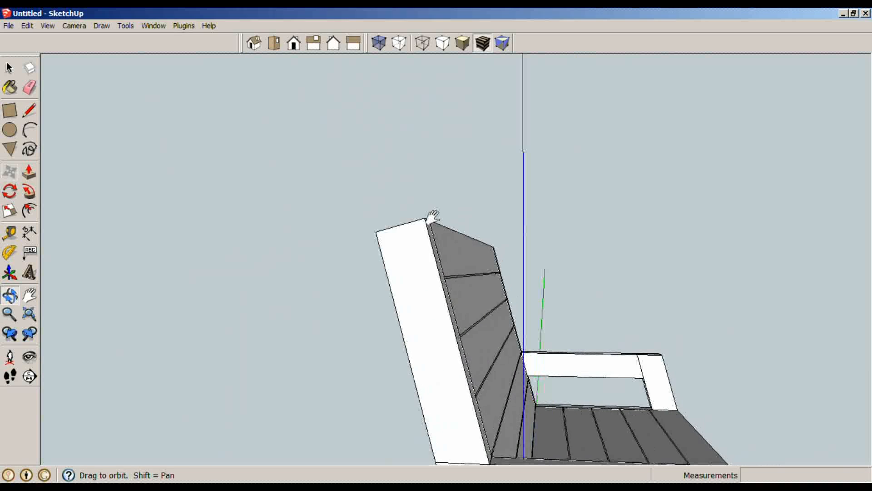
pyautogui.click(432, 257)
pyautogui.press('space')
pyautogui.moveTo(427, 263); pyautogui.dragTo(551, 356, button='middle')
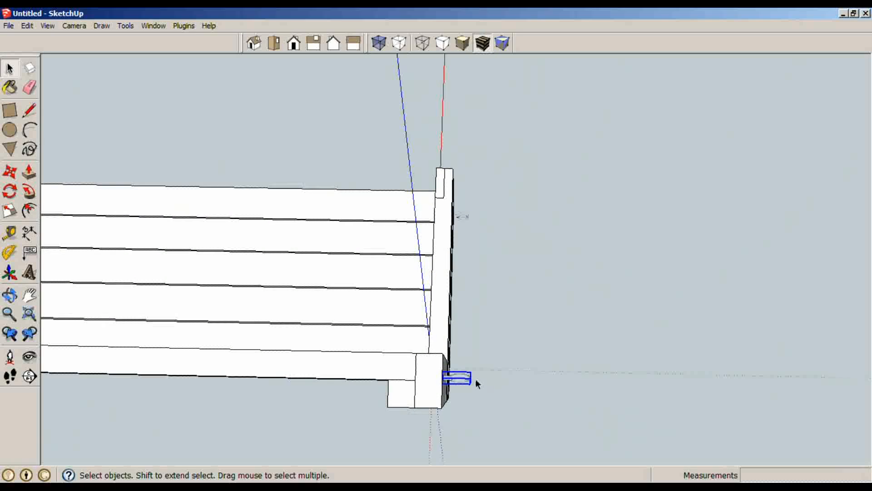
# Step: Move the copied eye bolt along the back post's outer face toward the post's rear edge
pyautogui.scroll(5, 454, 390)
pyautogui.moveTo(448, 395); pyautogui.dragTo(461, 376, button='middle')
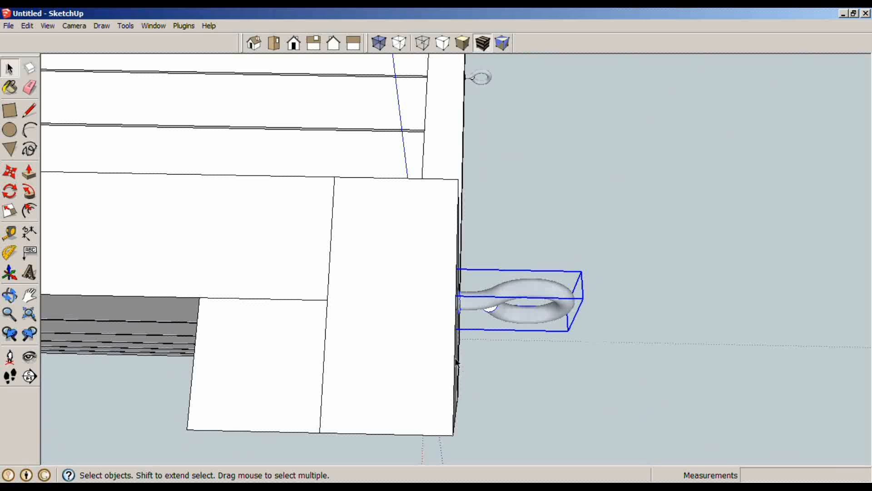
pyautogui.press('m')
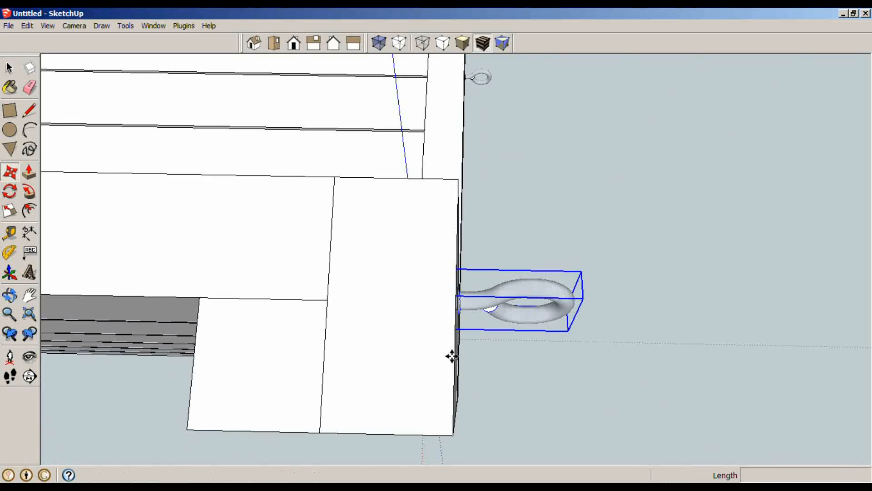
pyautogui.click(454, 178)
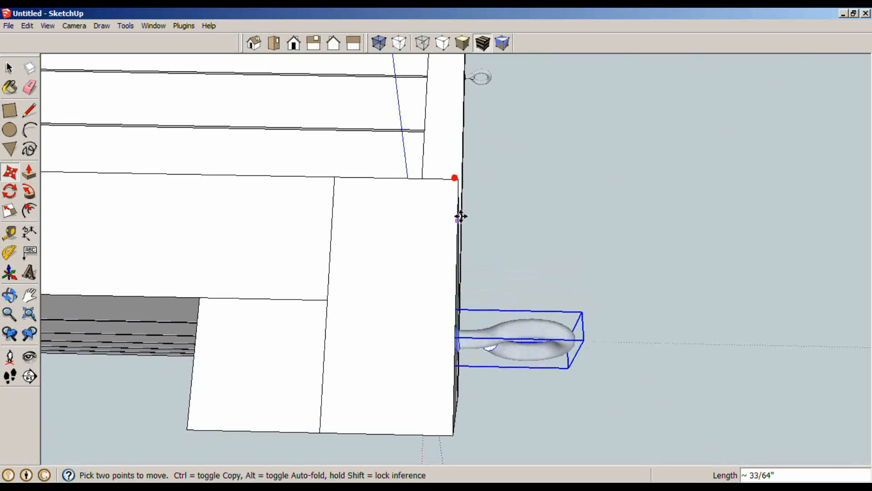
pyautogui.click(458, 261)
pyautogui.press('space')
pyautogui.scroll(-5, 460, 261)
# Step: Select both eye bolts and copy them 51 inches along the green axis to the opposite side frame
pyautogui.moveTo(448, 259); pyautogui.dragTo(380, 310, button='middle')
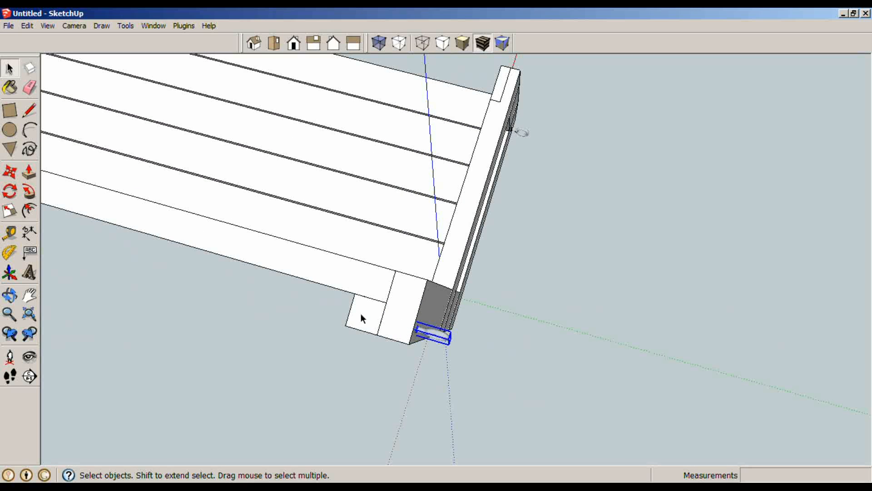
pyautogui.moveTo(356, 311); pyautogui.dragTo(405, 339, button='middle')
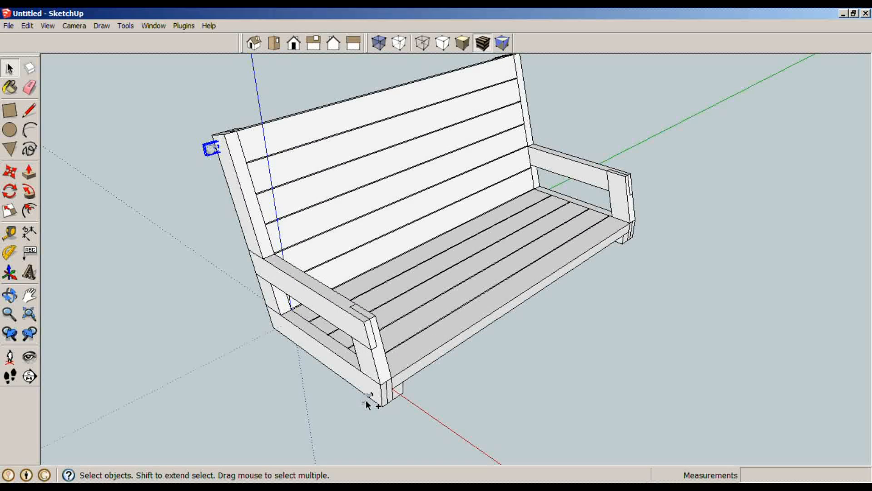
pyautogui.moveTo(434, 389); pyautogui.dragTo(293, 333, button='middle')
pyautogui.press('m')
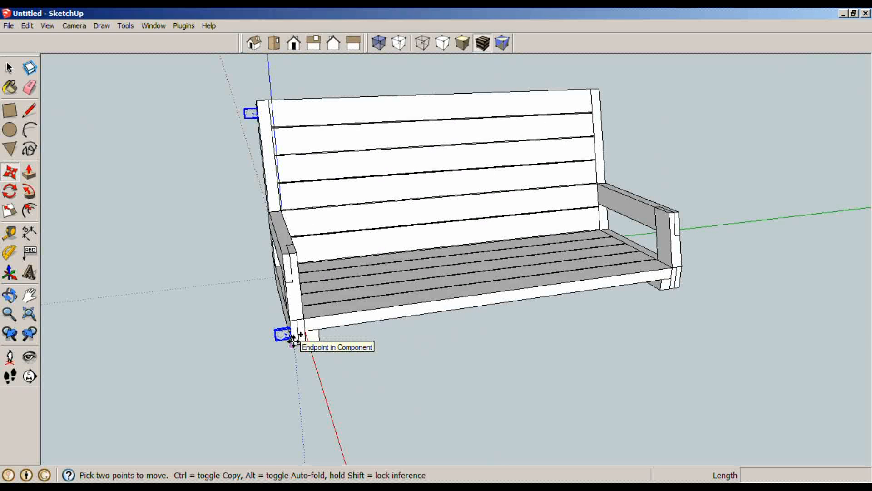
pyautogui.click(293, 340)
pyautogui.press('ctrl')
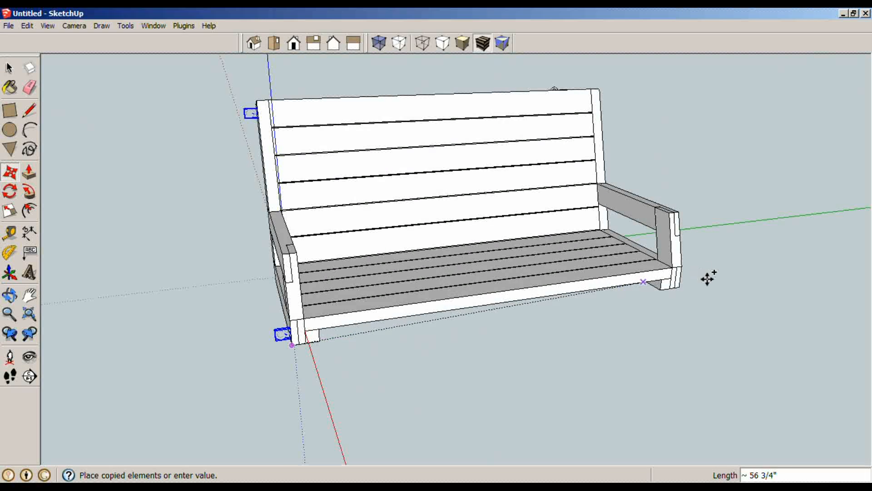
pyautogui.scroll(5, 706, 277)
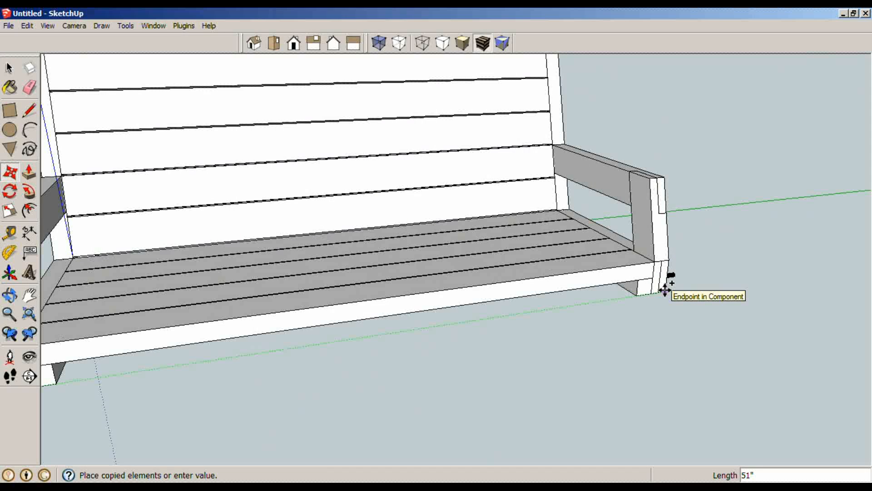
pyautogui.click(665, 289)
pyautogui.moveTo(672, 292); pyautogui.dragTo(526, 325, button='middle')
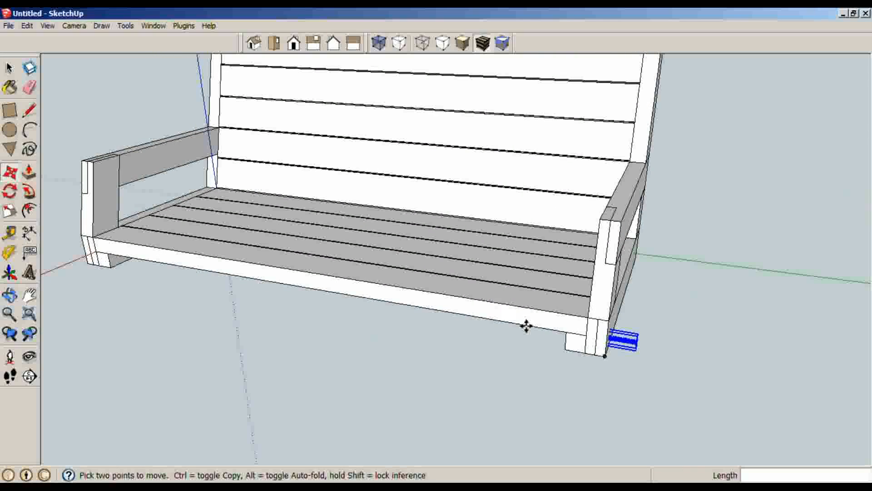
pyautogui.rightClick(604, 337)
pyautogui.click(630, 359)
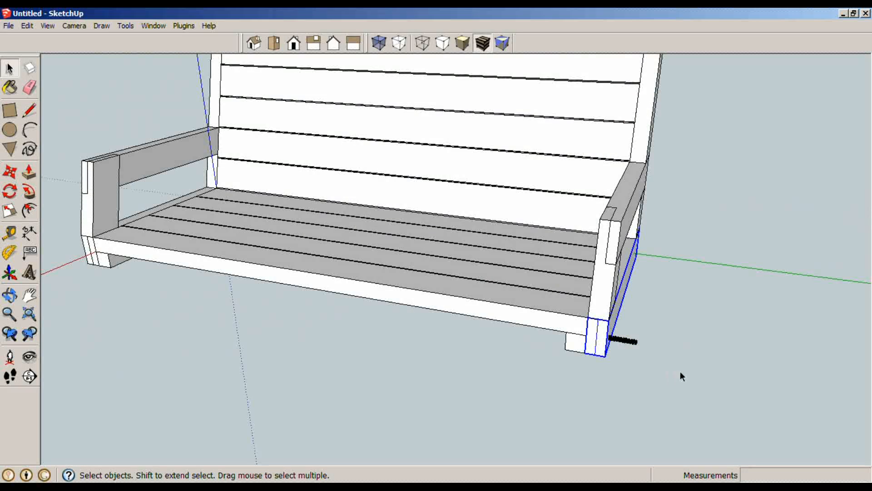
pyautogui.moveTo(680, 372); pyautogui.dragTo(498, 445, button='middle')
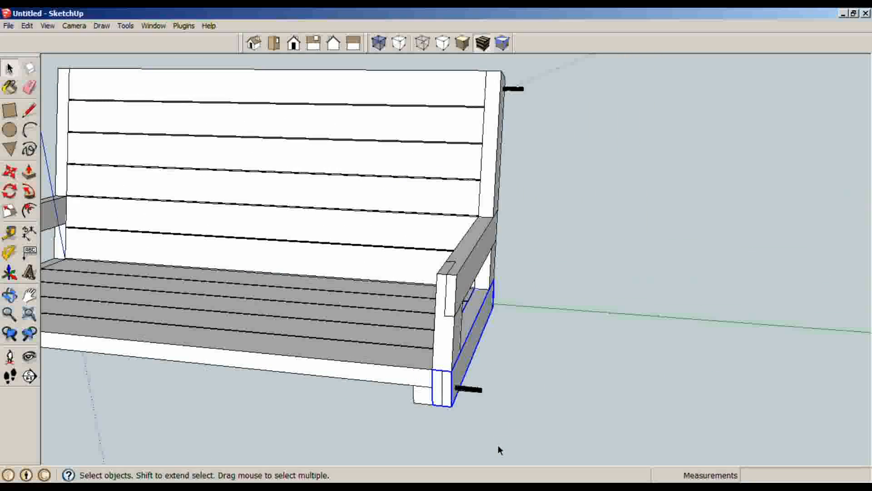
pyautogui.click(480, 395)
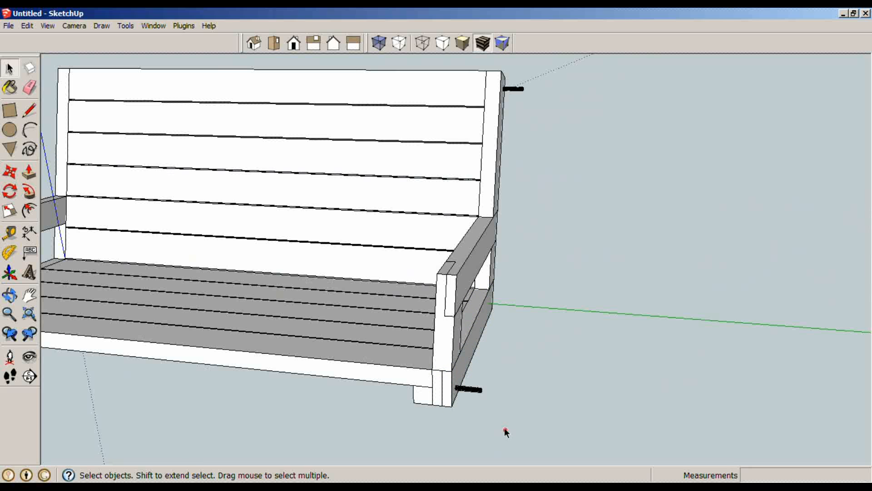
# Step: Select both copied eye bolts on the far side frame and flip them along the green direction
pyautogui.click(479, 391)
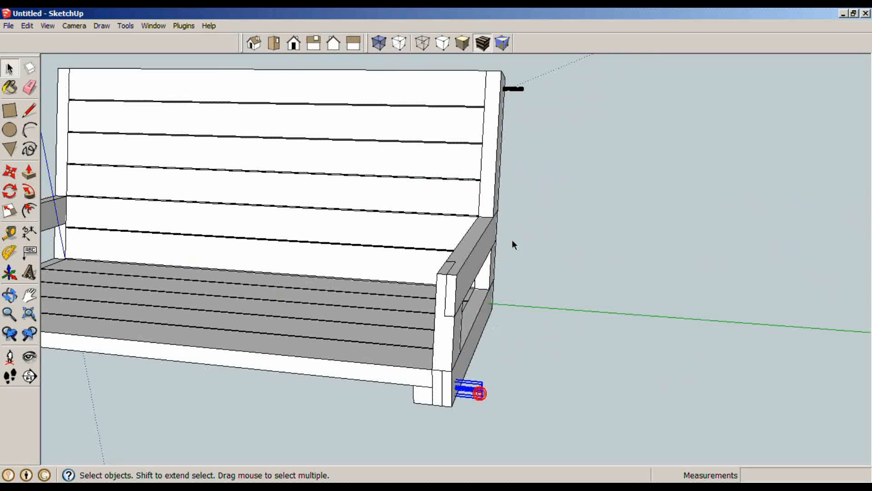
pyautogui.rightClick(521, 93)
pyautogui.moveTo(577, 232)
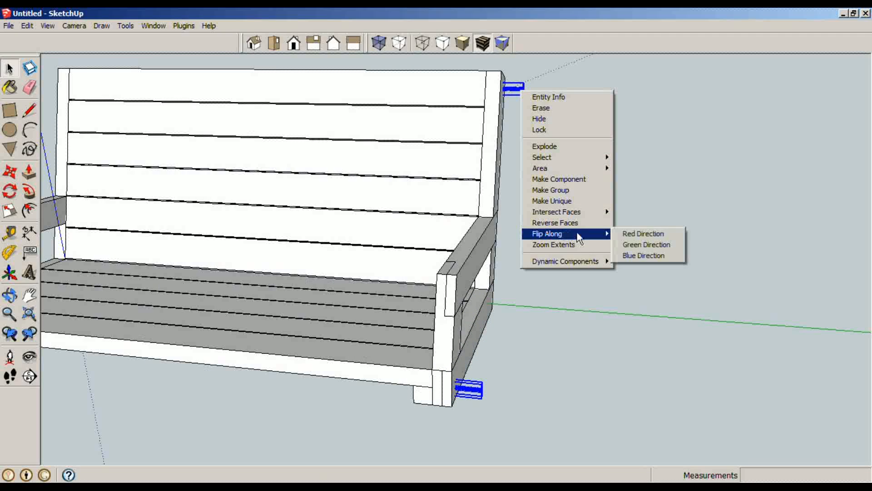
pyautogui.click(626, 244)
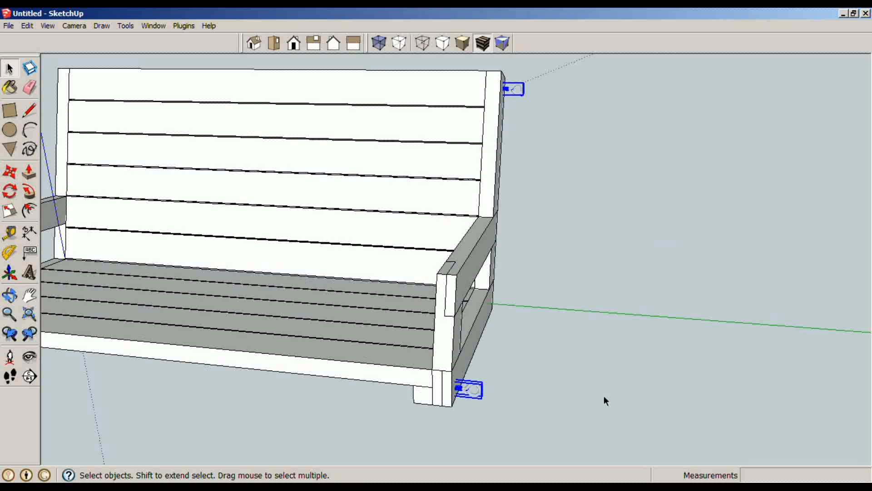
pyautogui.scroll(8, 469, 394)
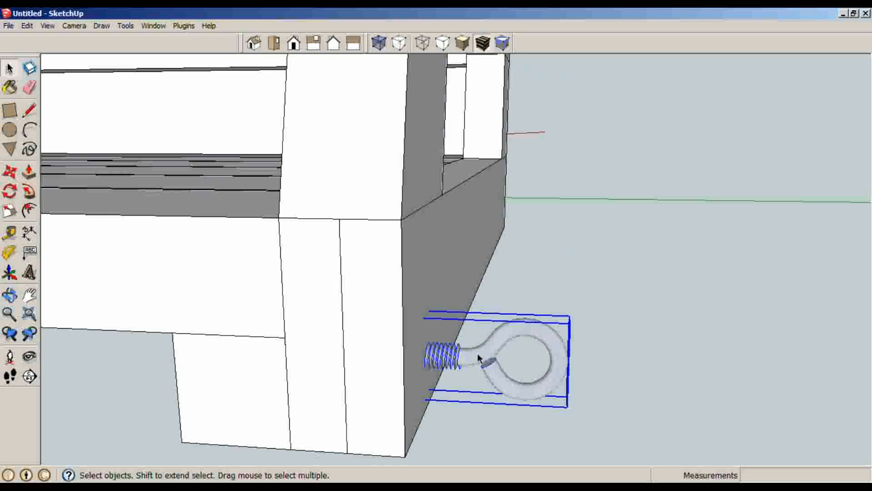
# Step: Move the two flipped eye bolts about 3/8 inch inward along the green axis so their threads sink into the far side frame
pyautogui.press('m')
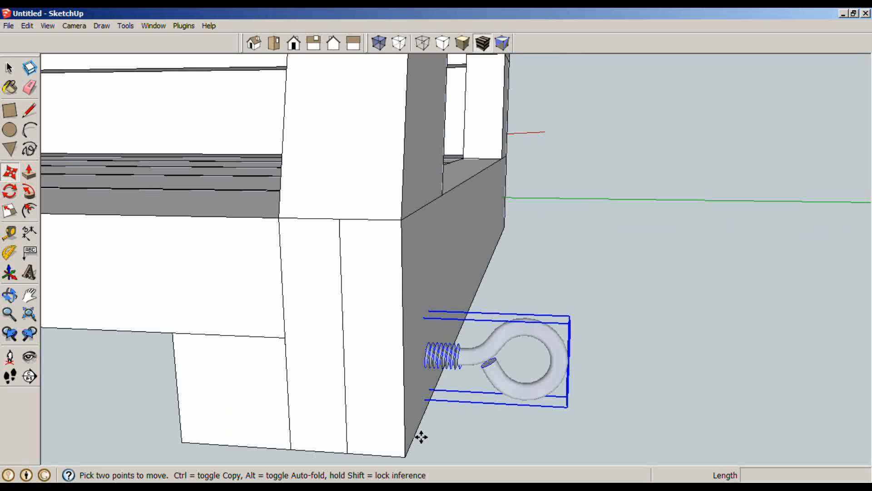
pyautogui.click(401, 454)
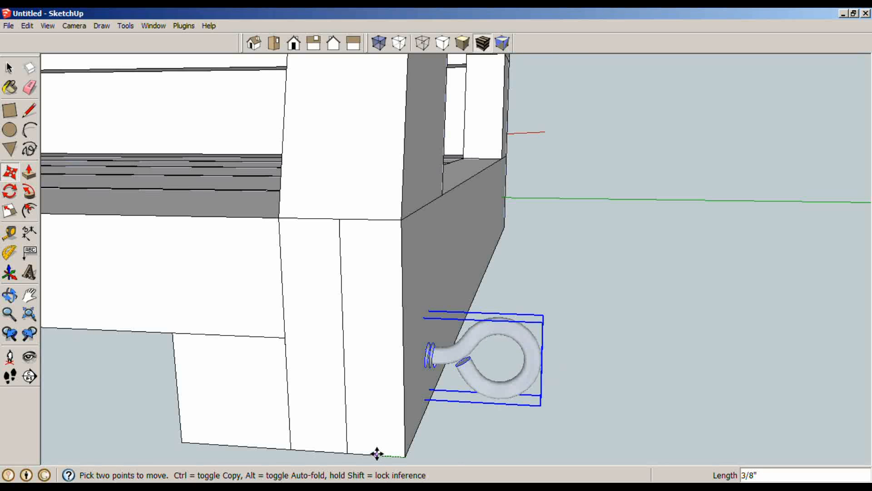
pyautogui.click(377, 453)
pyautogui.press('space')
pyautogui.scroll(-8, 376, 453)
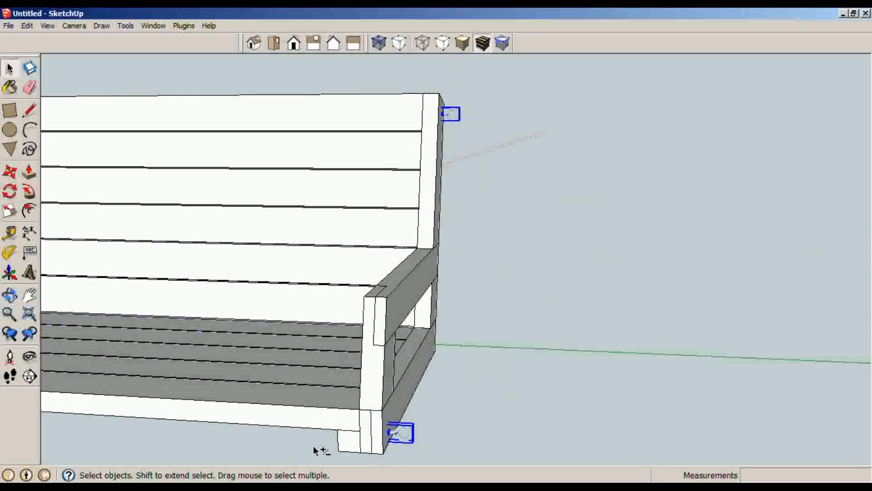
# Step: Select the whole bench swing and paint it with the light tan Color_D04 from the Colors collection
pyautogui.moveTo(315, 450); pyautogui.dragTo(531, 364, button='middle')
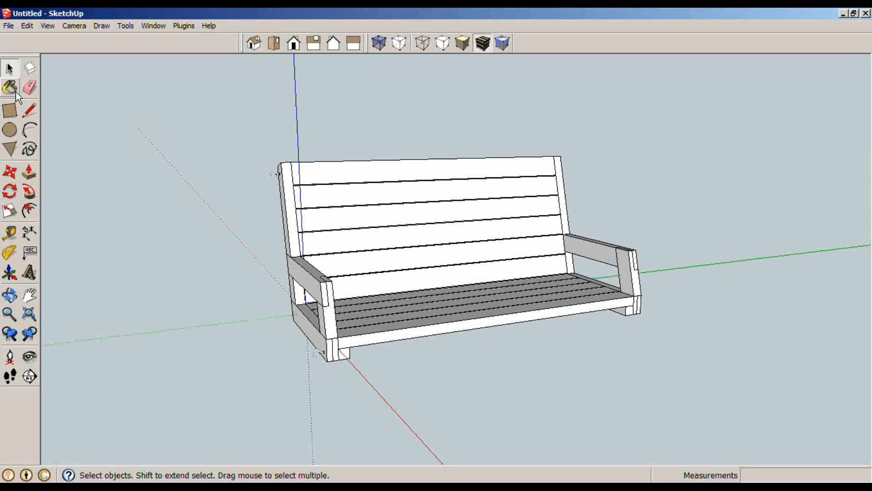
pyautogui.moveTo(208, 113); pyautogui.dragTo(696, 380)
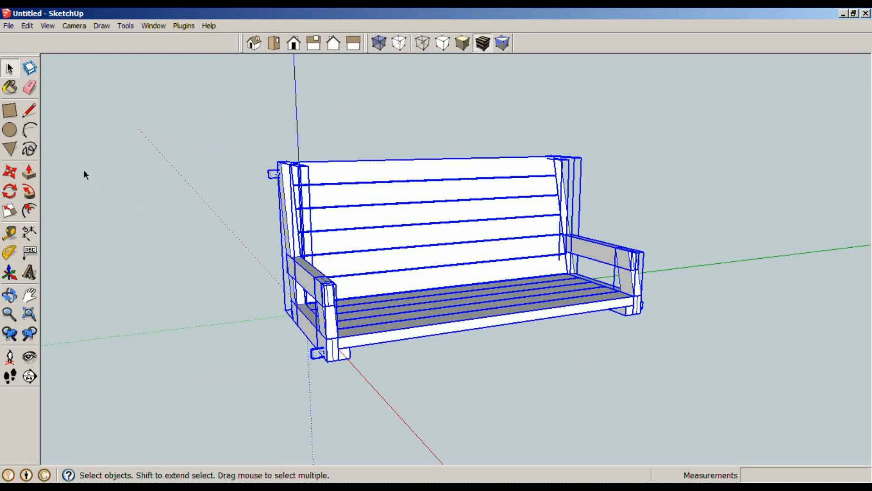
pyautogui.click(9, 87)
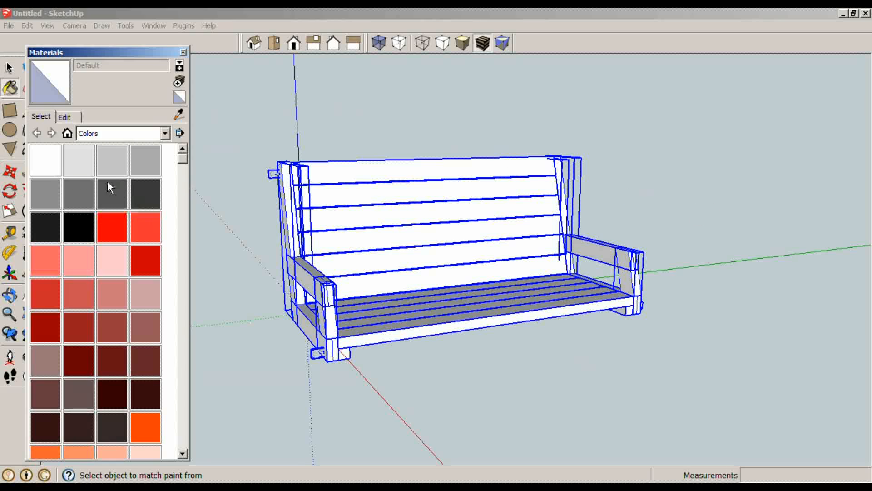
pyautogui.scroll(-5, 185, 156)
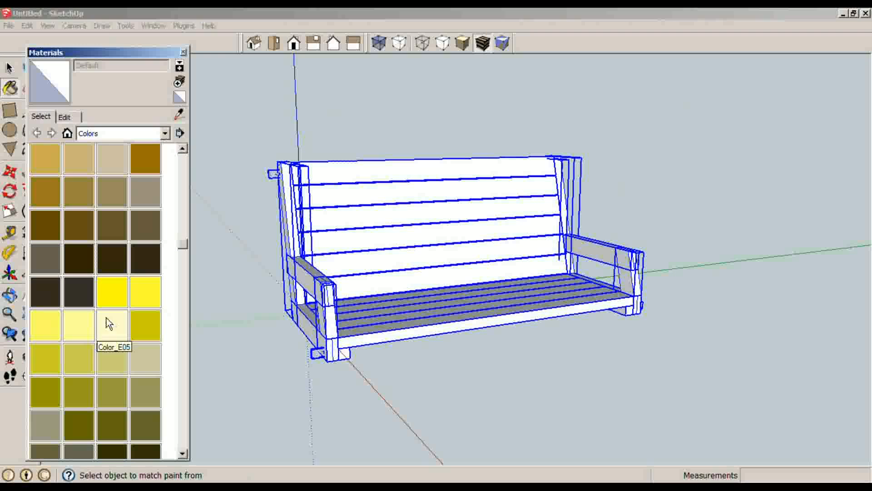
pyautogui.scroll(1, 183, 214)
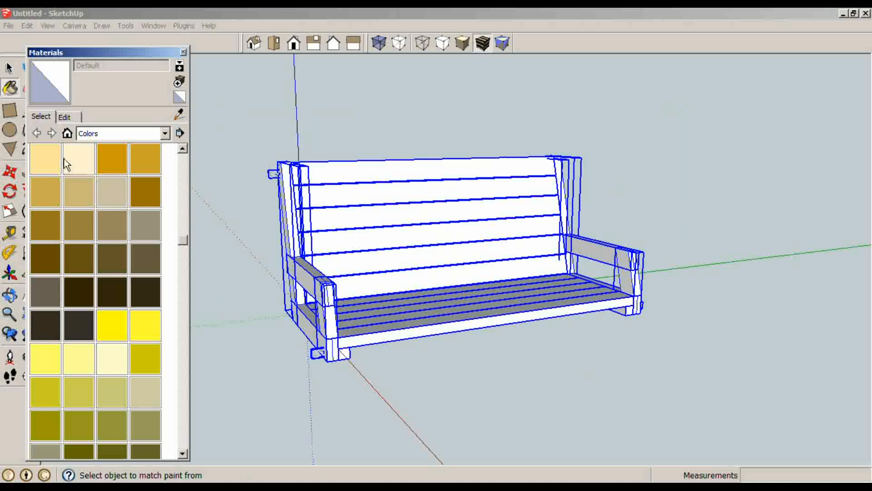
pyautogui.click(46, 159)
pyautogui.click(477, 234)
pyautogui.press('space')
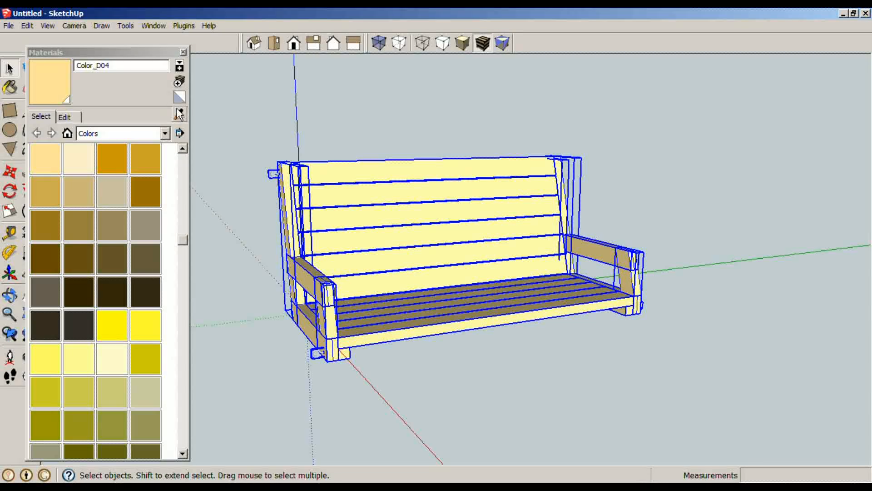
pyautogui.click(184, 51)
pyautogui.click(242, 134)
# Step: Hide the drawing axes so that only the painted bench swing is displayed
pyautogui.moveTo(568, 298); pyautogui.dragTo(629, 289, button='middle')
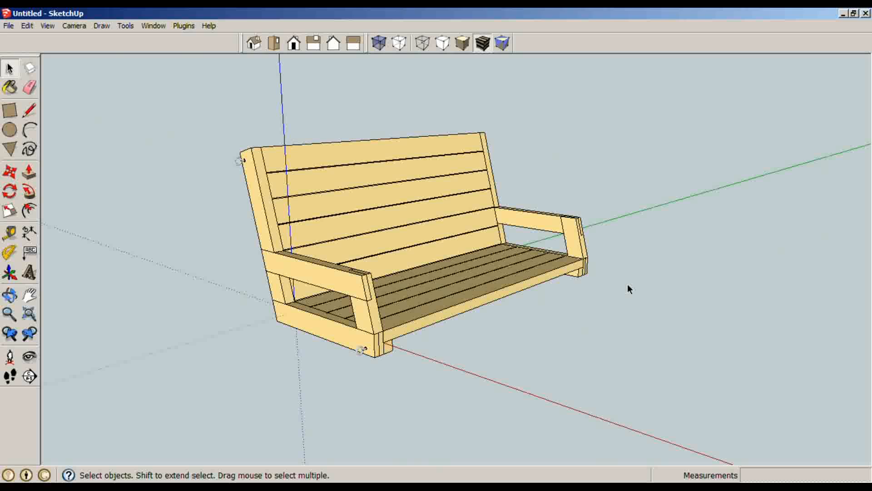
pyautogui.click(27, 26)
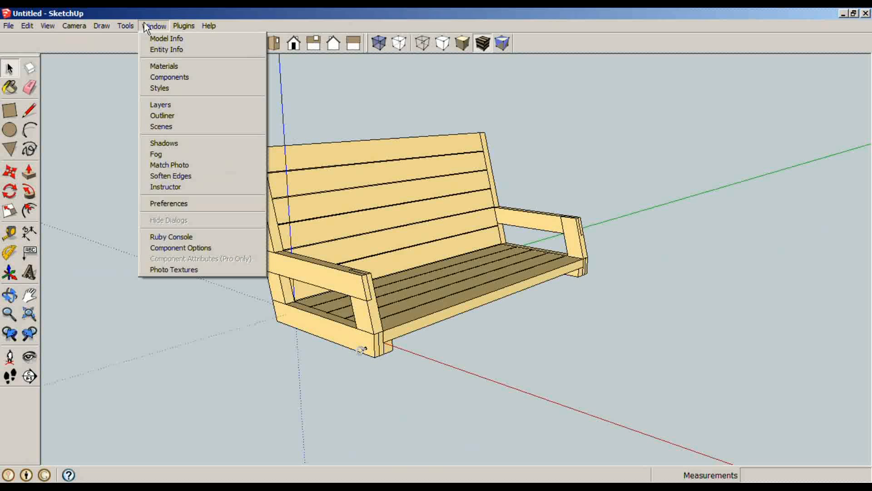
pyautogui.moveTo(47, 26)
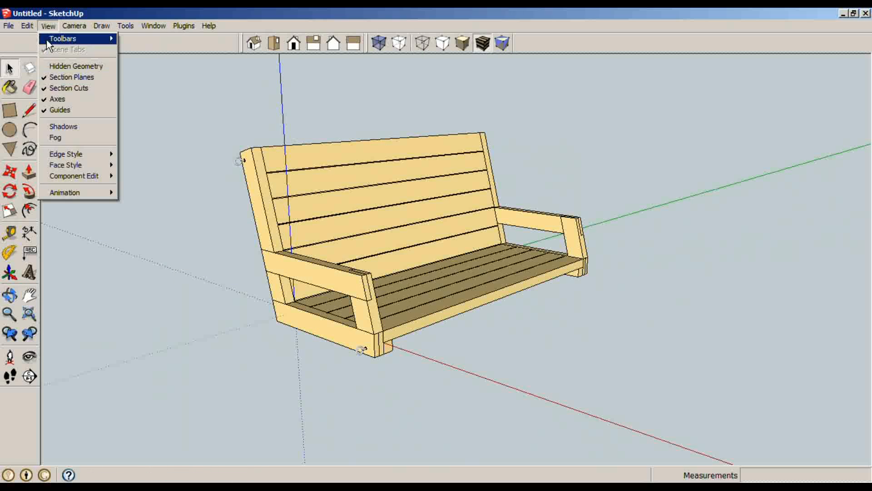
pyautogui.click(59, 100)
pyautogui.press('o')
pyautogui.moveTo(381, 319); pyautogui.dragTo(405, 311)
pyautogui.moveTo(405, 311); pyautogui.dragTo(489, 292, button='middle')
pyautogui.keyDown('shift'); pyautogui.moveTo(437, 304); pyautogui.dragTo(450, 334, button='middle'); pyautogui.keyUp('shift')
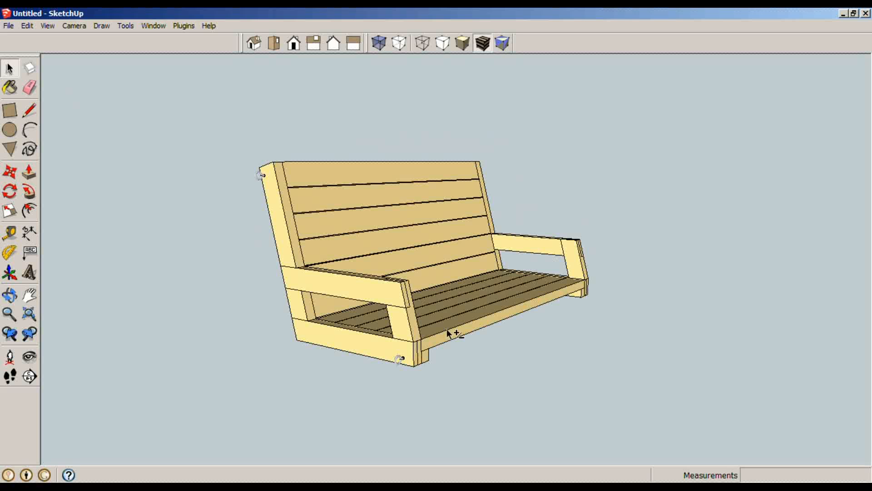